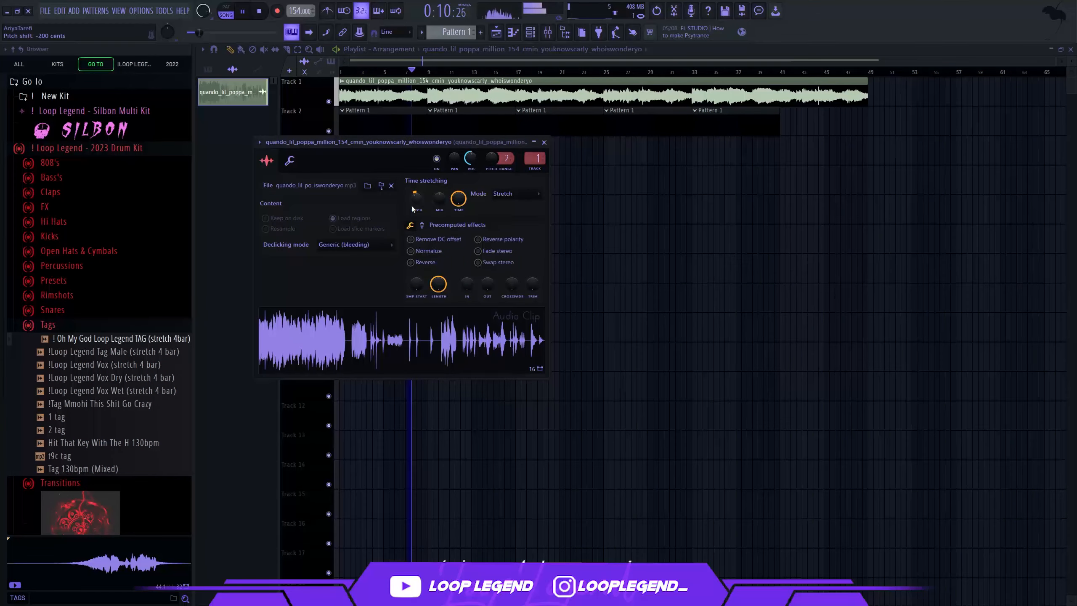
- Close the audio clip settings and load the Hi Hat - [Chi Chi] sample from the drum kit into a new channel
{"action": "key", "text": "Escape"}
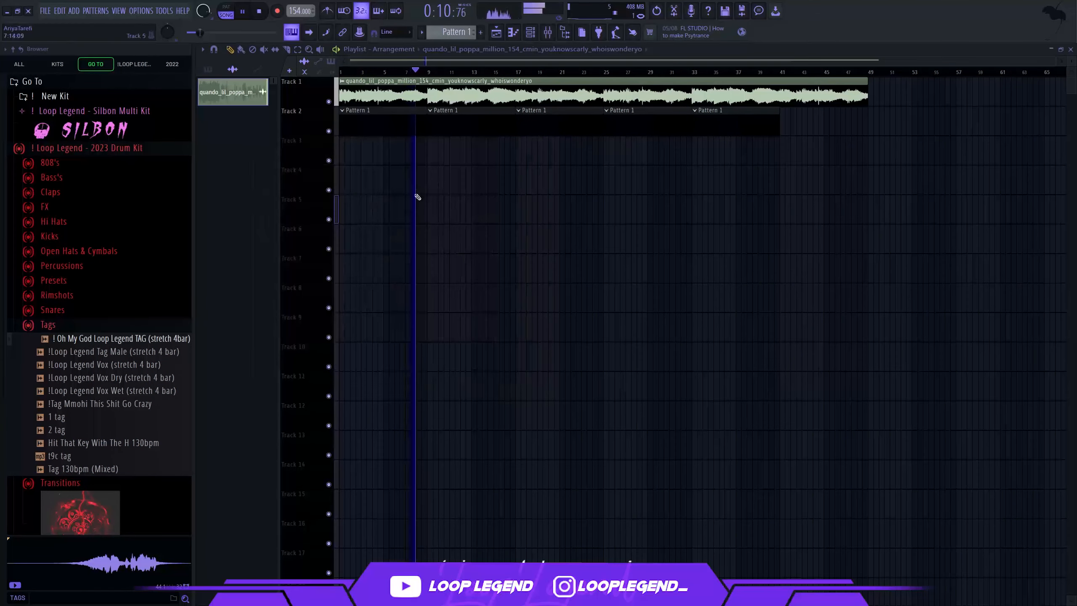
{"action": "left_click", "coordinate": [391, 115]}
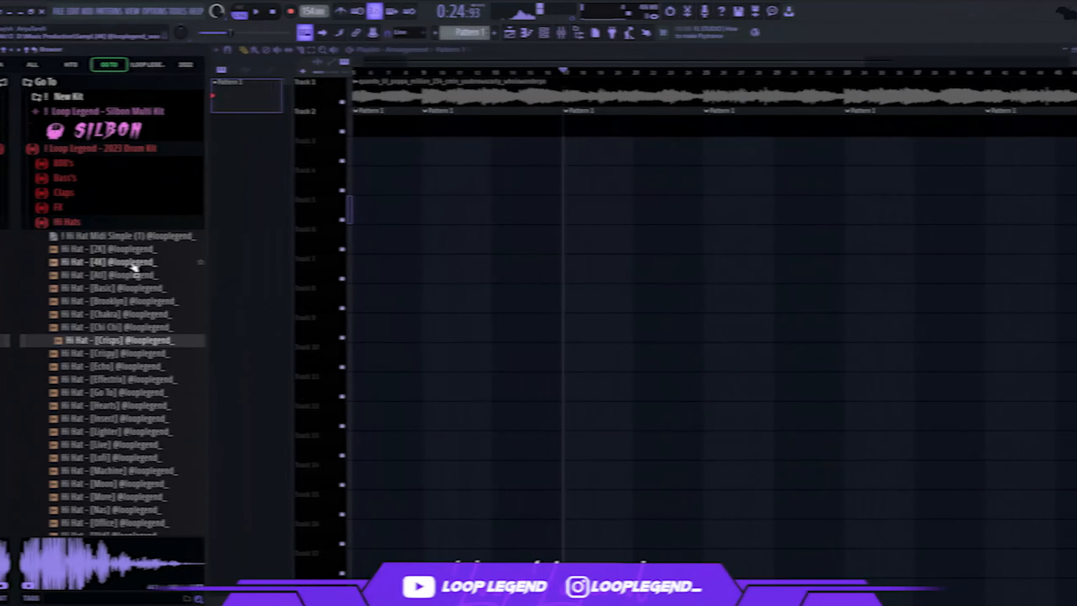
{"action": "key", "text": "Up"}
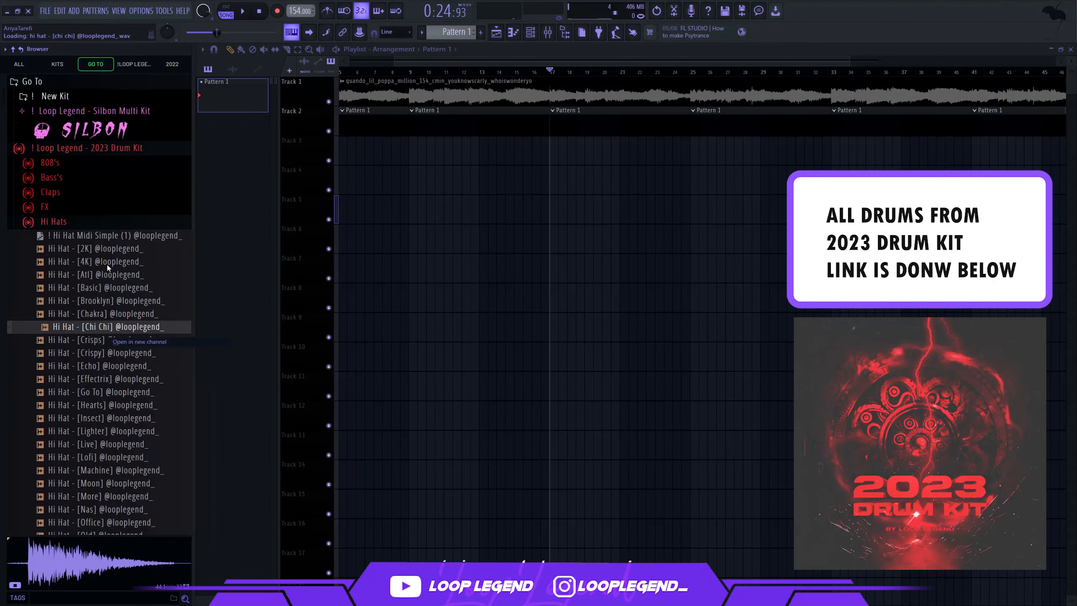
{"action": "key", "text": "Return"}
{"action": "key", "text": "space"}
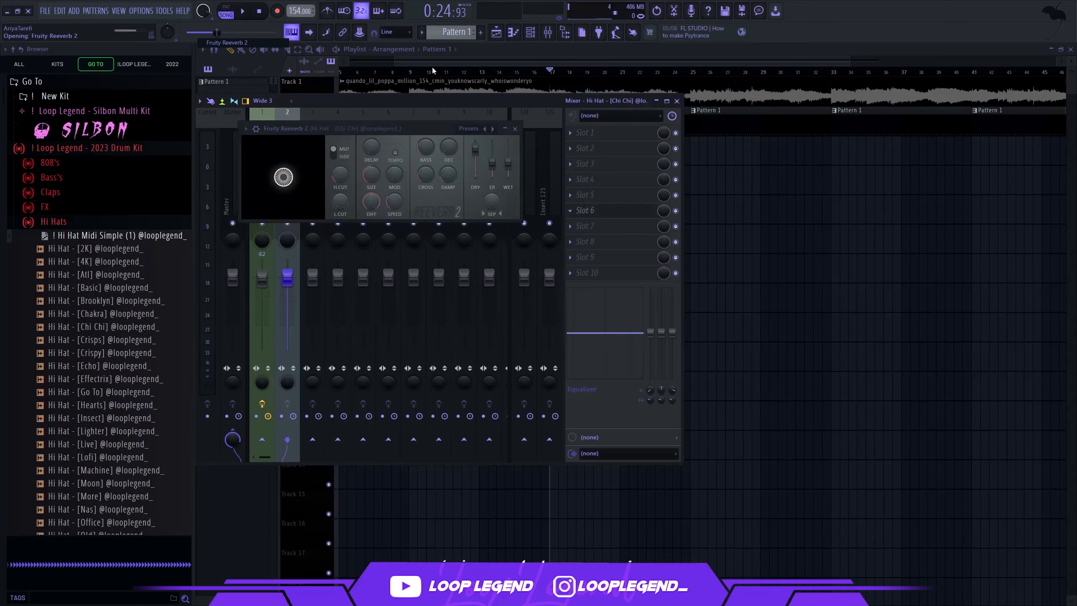
- Lower the velocity of several Chi Chi hi-hat notes and move the last notes of bar 2 down a semitone to B4
{"action": "key", "text": "space"}
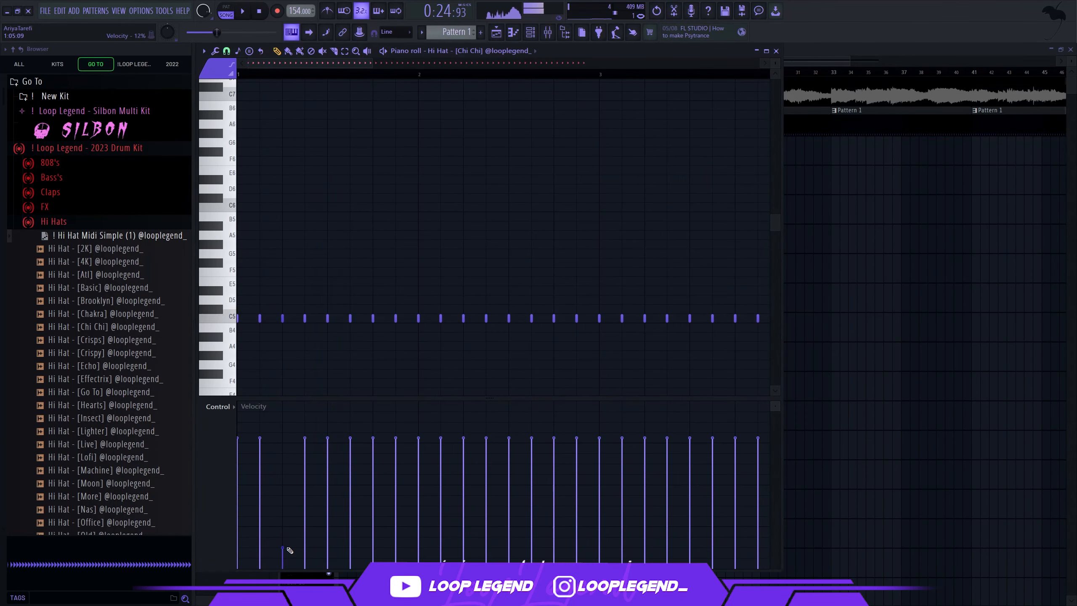
{"action": "left_click", "coordinate": [439, 512]}
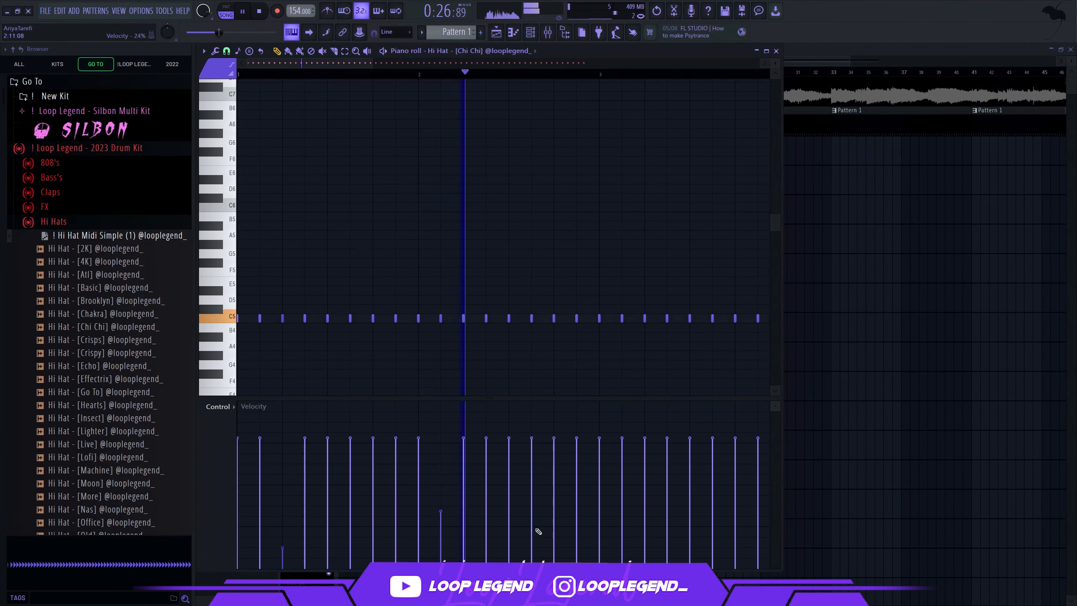
{"action": "left_click", "coordinate": [568, 529]}
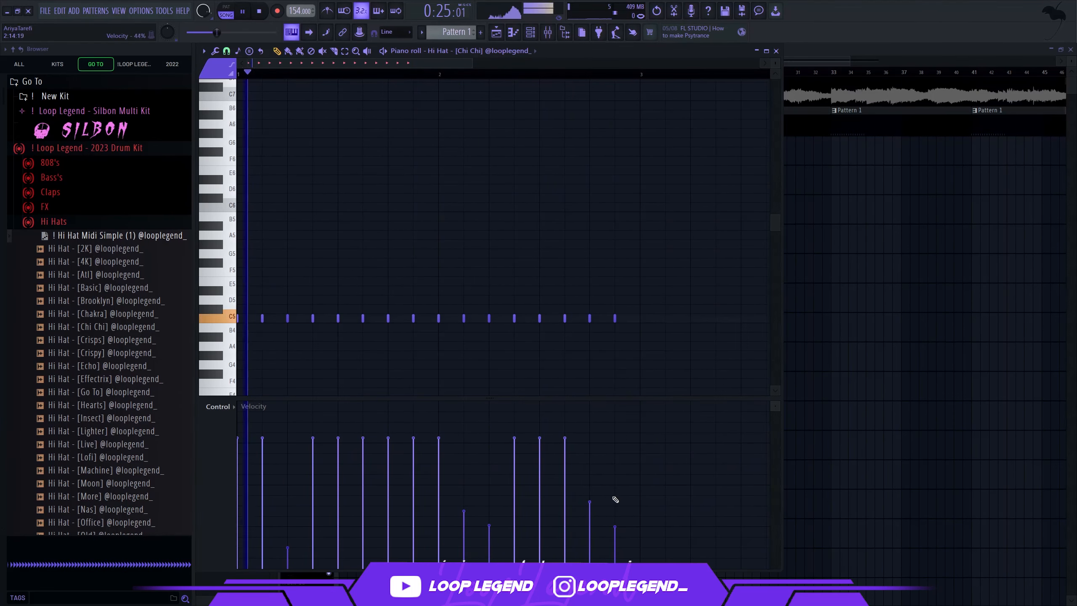
{"action": "left_click_drag", "start_coordinate": [628, 360], "coordinate": [591, 313]}
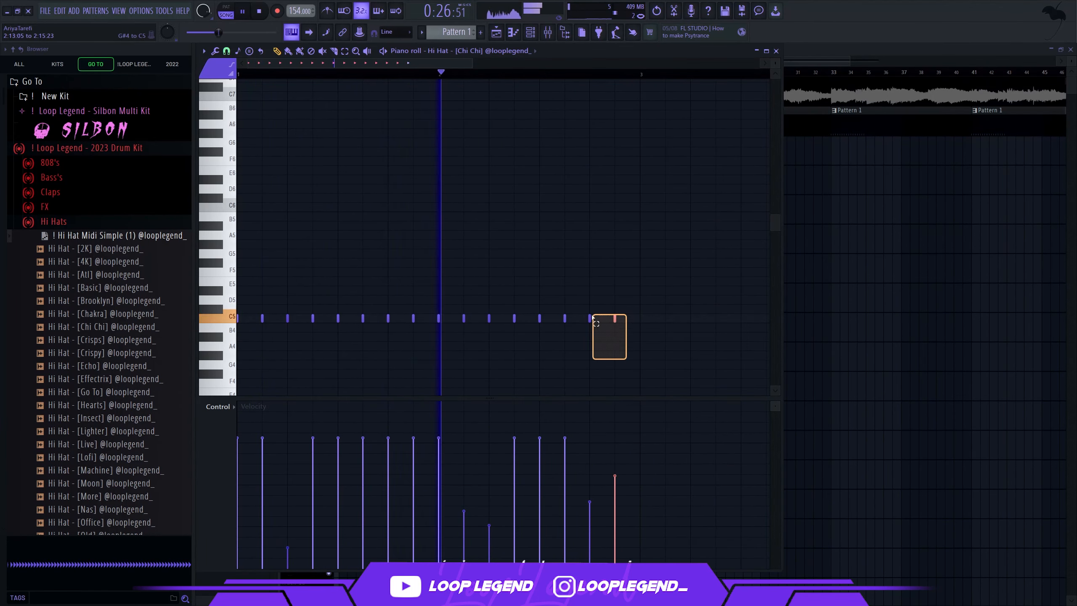
{"action": "key", "text": "shift+Down"}
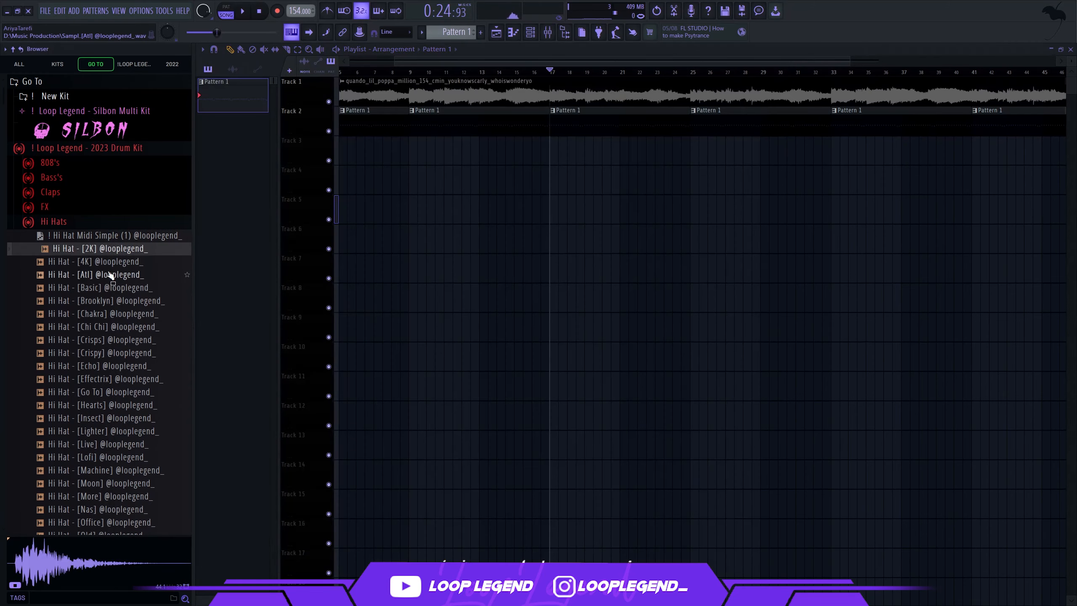
- Load Hi Hat - [4K] into a new channel and open that channel's piano roll
{"action": "left_click", "coordinate": [104, 265]}
{"action": "right_click", "coordinate": [104, 267]}
{"action": "left_click", "coordinate": [127, 265]}
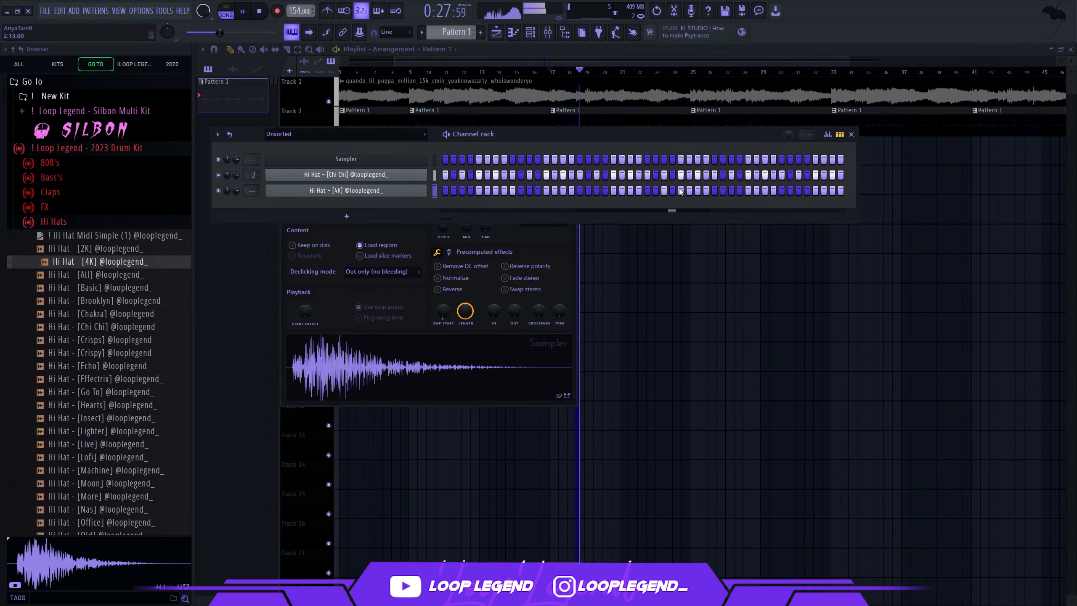
{"action": "key", "text": "F7"}
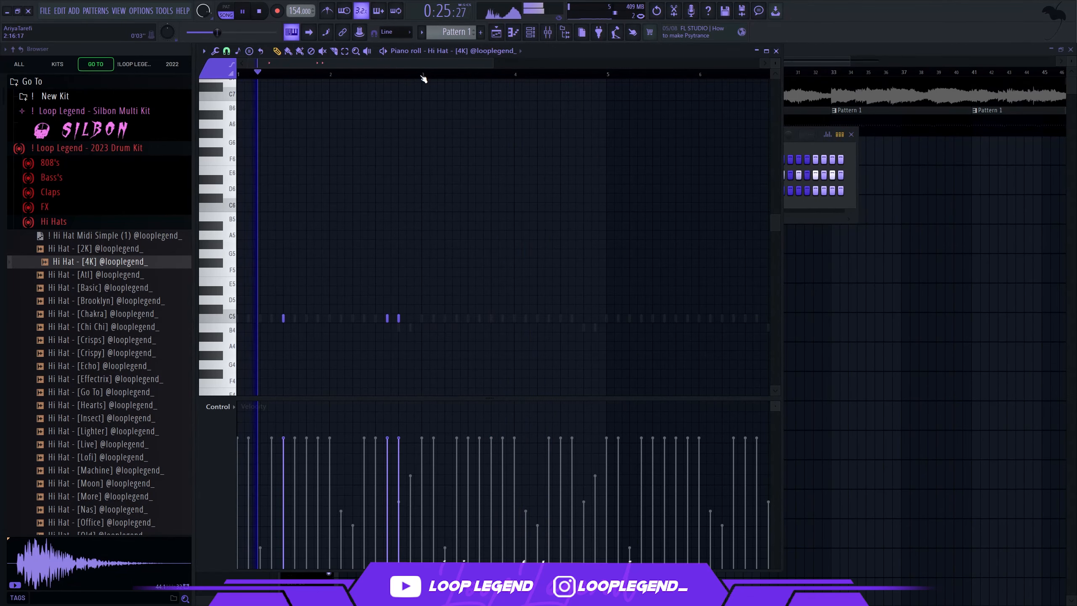
- Build a fast 4K hi-hat roll in bar 1 as two six-note groups, one on D5 and one on A#4
{"action": "left_click_drag", "start_coordinate": [423, 77], "coordinate": [606, 75]}
{"action": "left_click", "coordinate": [226, 50]}
{"action": "left_click", "coordinate": [236, 134]}
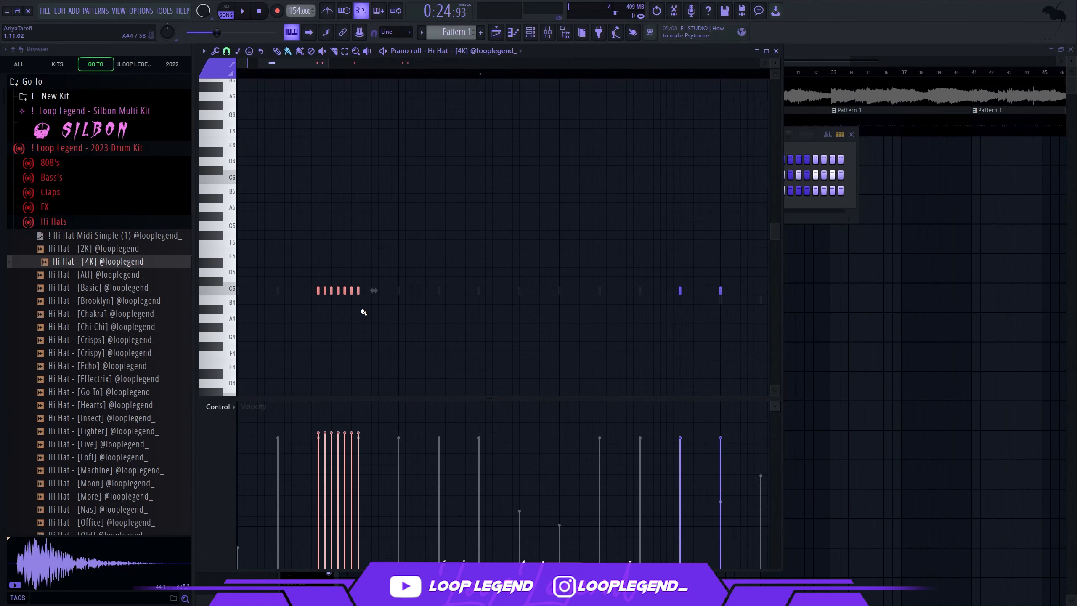
{"action": "left_click_drag", "start_coordinate": [361, 310], "coordinate": [394, 312]}
- Lower the velocity of the D5 group and slightly lower that of the A#4 group in the bar 1 roll
{"action": "left_click_drag", "start_coordinate": [397, 243], "coordinate": [230, 273]}
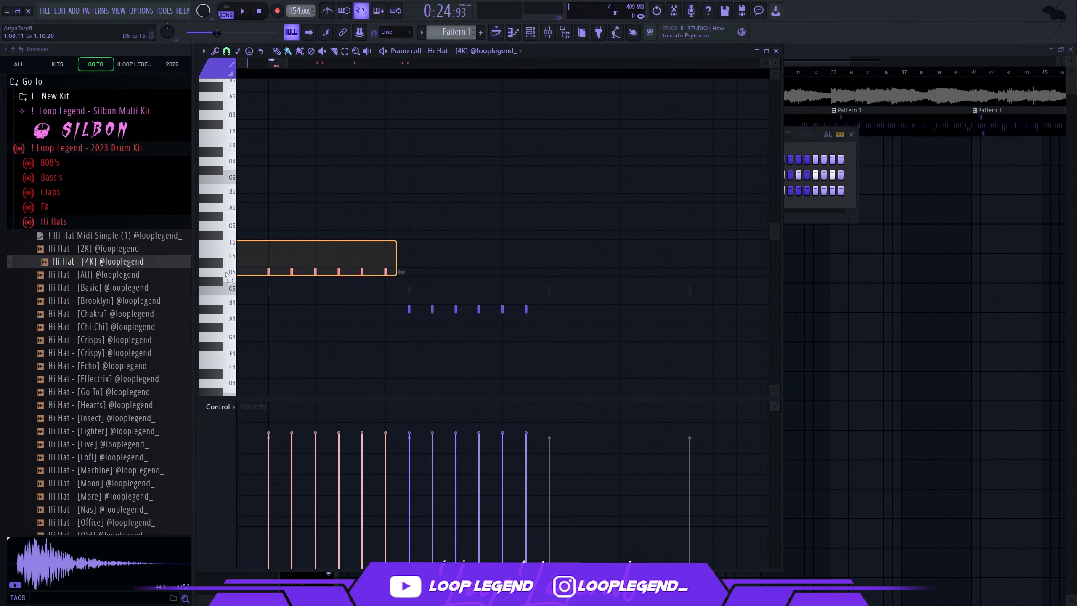
{"action": "key", "text": "space"}
{"action": "scroll", "coordinate": [381, 265], "scroll_direction": "down", "scroll_amount": 3}
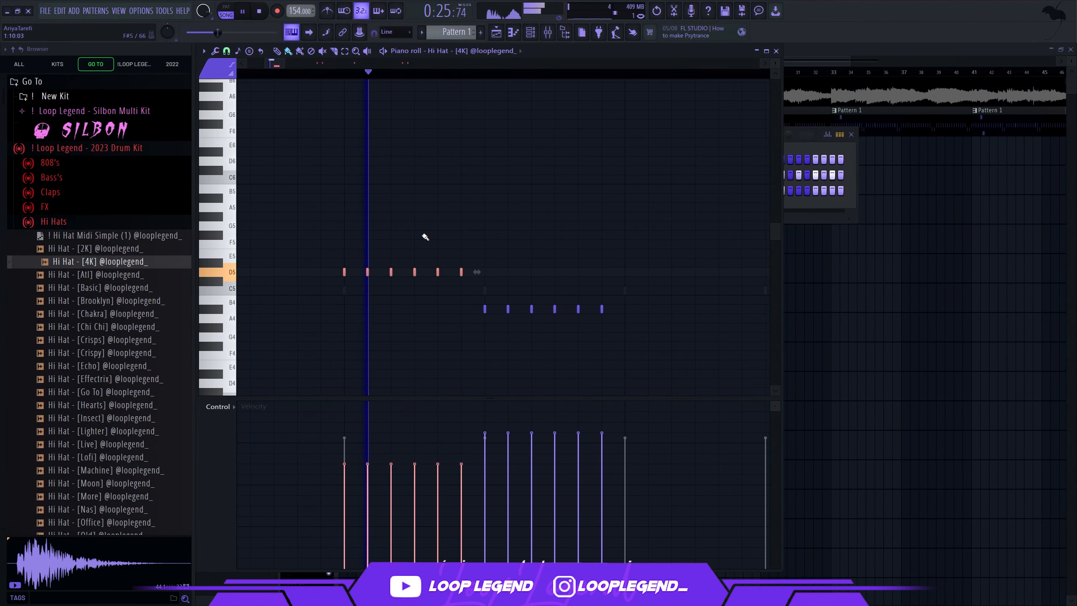
{"action": "left_click_drag", "start_coordinate": [612, 297], "coordinate": [382, 344]}
- Show note panning for the 4K hi-hat and pan the selected D5 and A#4 roll notes to one side
{"action": "left_click_drag", "start_coordinate": [659, 194], "coordinate": [335, 349]}
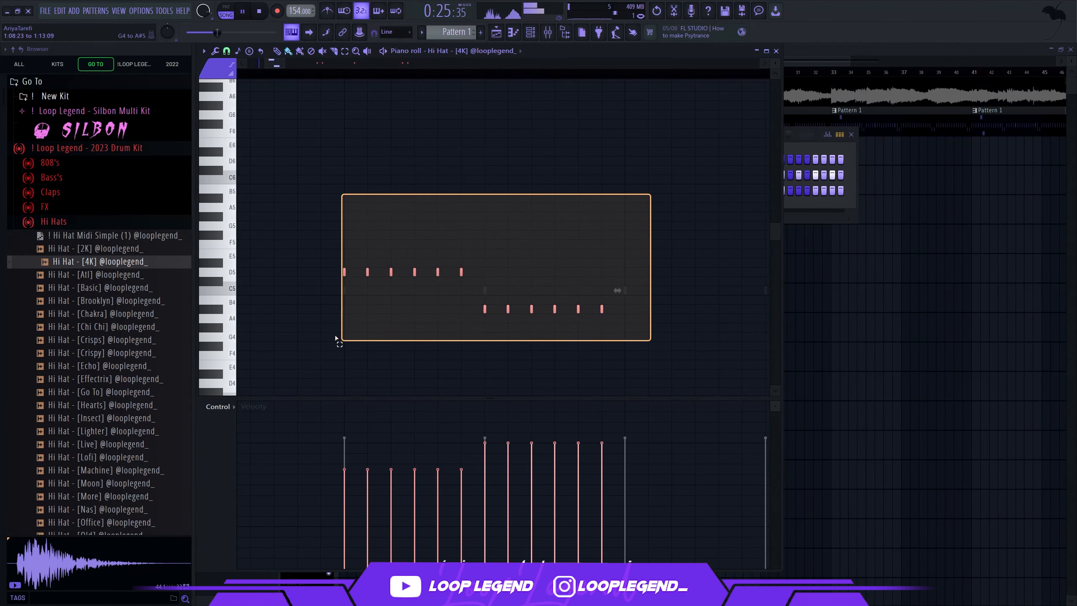
{"action": "left_click", "coordinate": [217, 406]}
{"action": "left_click", "coordinate": [306, 442]}
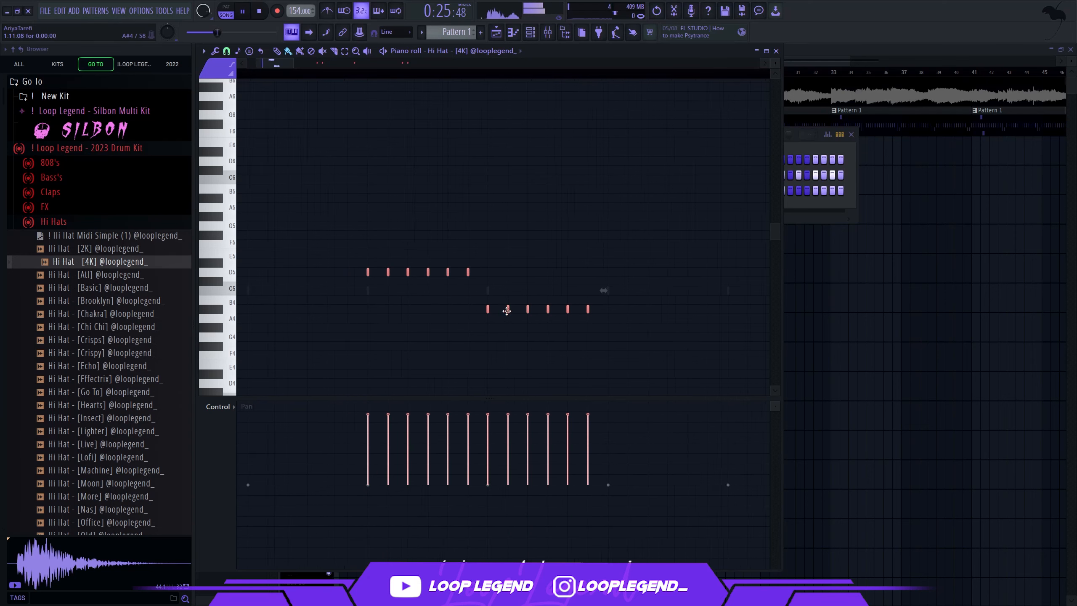
- Replace the dense roll in bar 2 with eight F#4 notes spaced 1/2 step apart and remove the last three
{"action": "left_click", "coordinate": [226, 51]}
{"action": "left_click", "coordinate": [247, 116]}
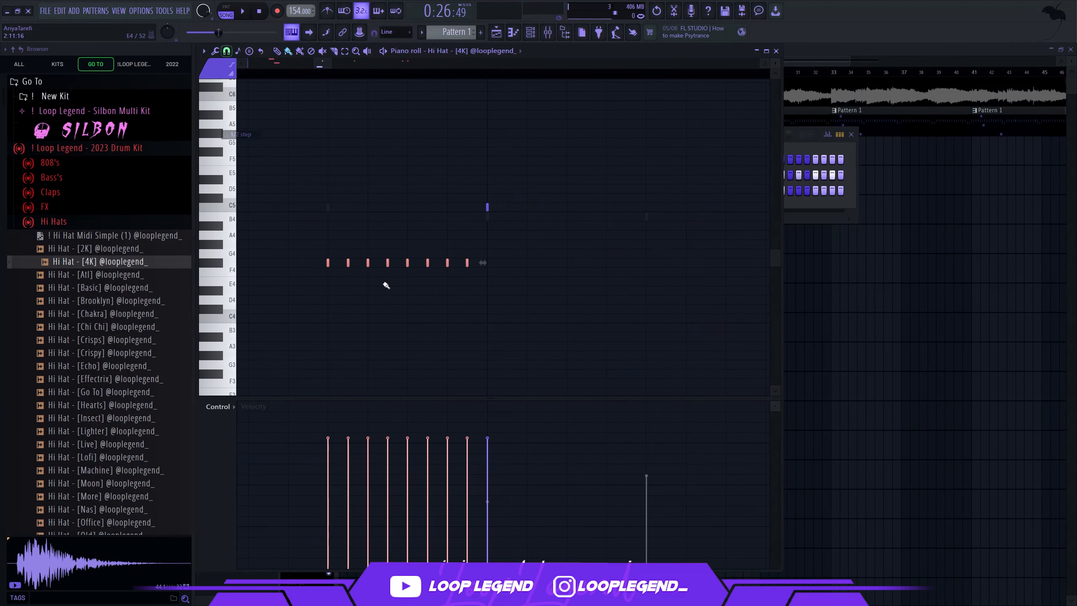
{"action": "key", "text": "Delete"}
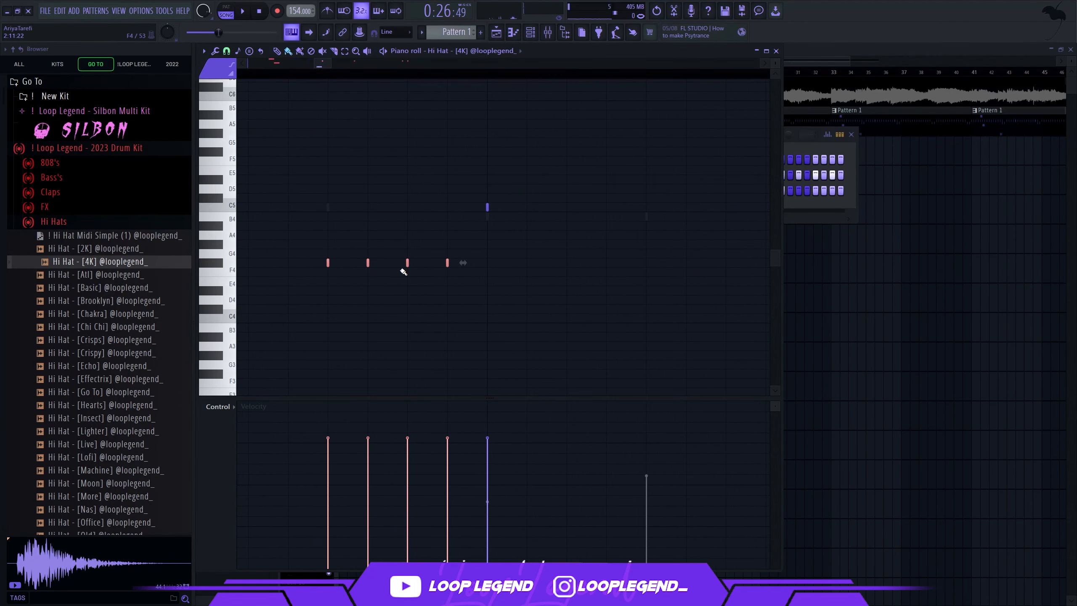
{"action": "left_click_drag", "start_coordinate": [400, 268], "coordinate": [515, 267]}
{"action": "scroll", "coordinate": [493, 267], "scroll_direction": "down", "scroll_amount": 3}
{"action": "left_click_drag", "start_coordinate": [384, 261], "coordinate": [428, 259]}
{"action": "key", "text": "space"}
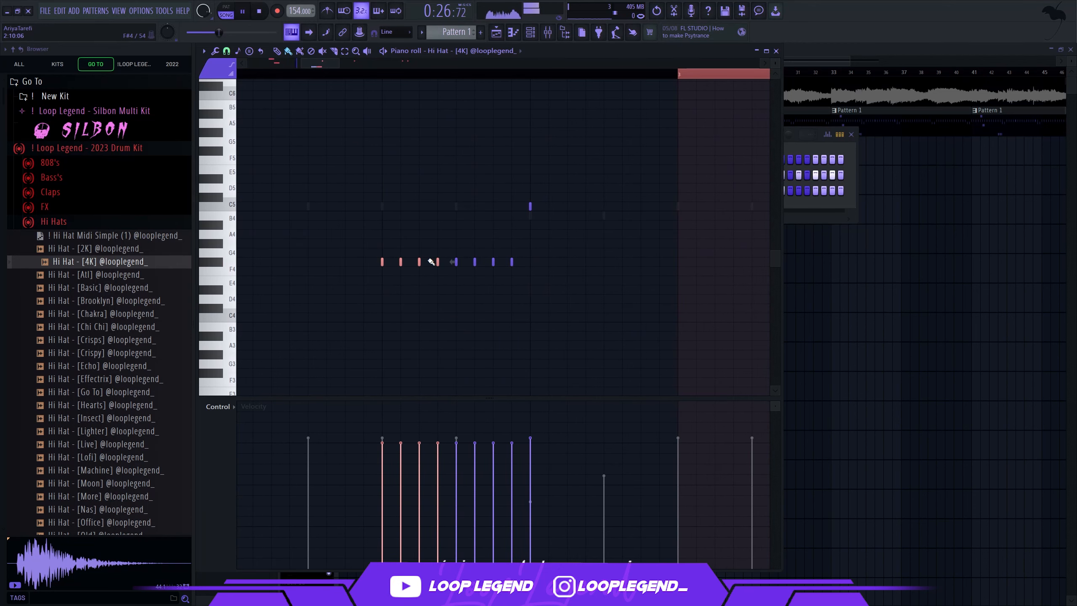
{"action": "key", "text": "space"}
{"action": "left_click_drag", "start_coordinate": [531, 250], "coordinate": [449, 271]}
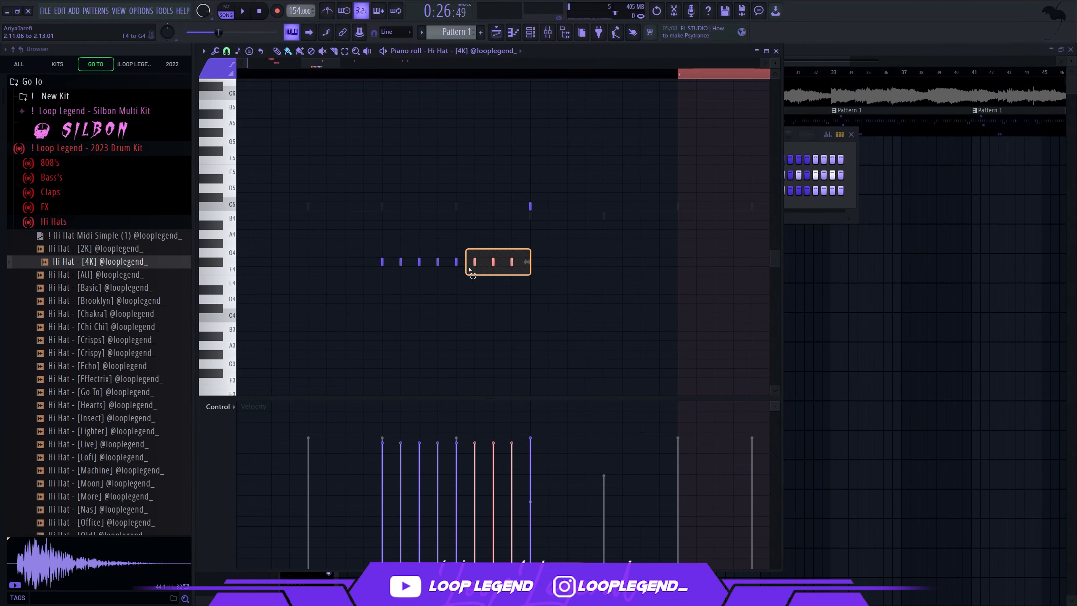
- Set the snap to 1/4 step and add a quieter eight-note roll on G#4 at the end of bar 2
{"action": "left_click", "coordinate": [226, 51]}
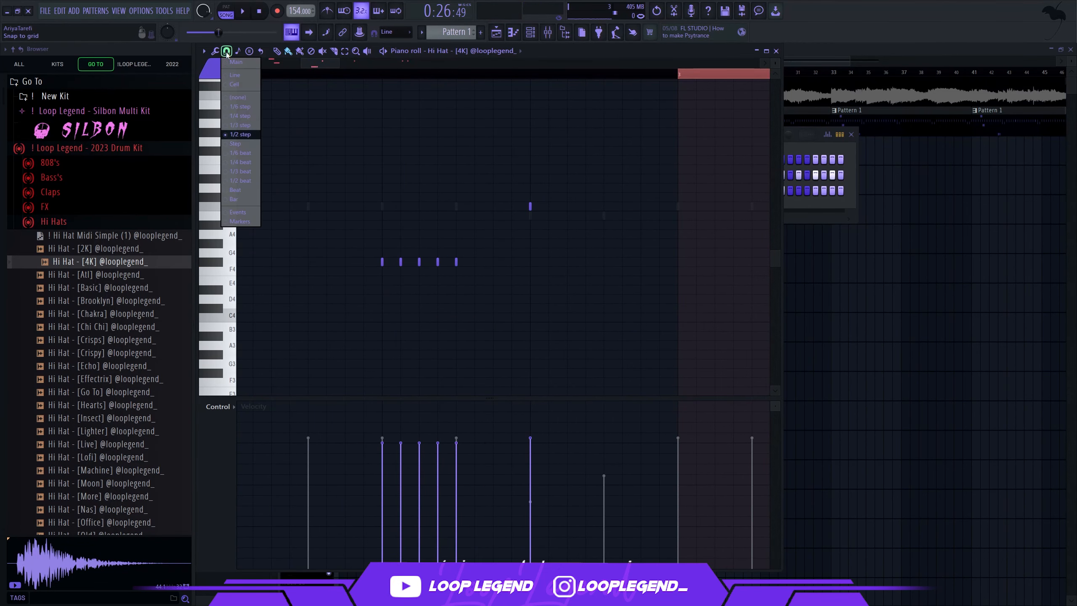
{"action": "left_click", "coordinate": [238, 116]}
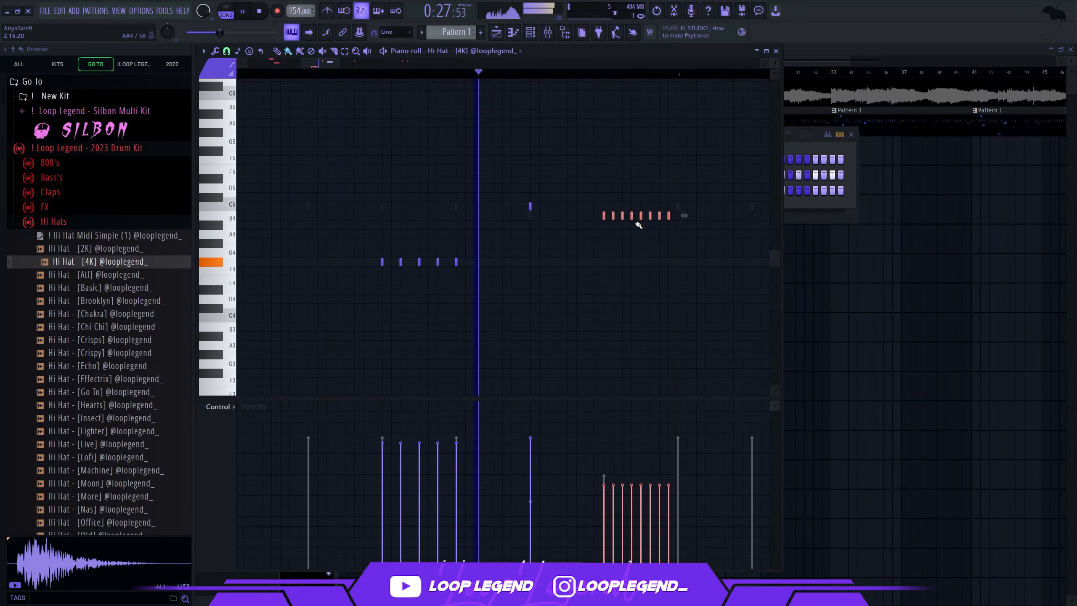
{"action": "left_click_drag", "start_coordinate": [604, 218], "coordinate": [602, 245]}
{"action": "scroll", "coordinate": [474, 228], "scroll_direction": "down", "scroll_amount": 2}
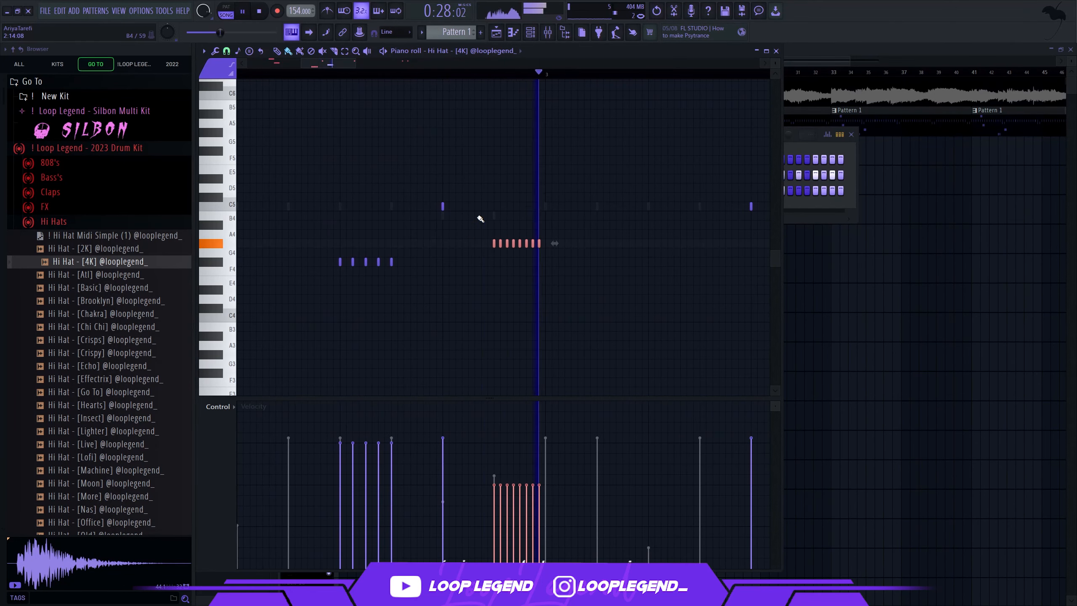
- Transpose the single C5 note between the two bar 2 rolls down to F#4
{"action": "left_click", "coordinate": [442, 205]}
{"action": "key", "text": "shift+Down"}
{"action": "key", "text": "shift+Down"}
{"action": "key", "text": "shift+Down"}
{"action": "key", "text": "shift+Down"}
{"action": "key", "text": "shift+Down"}
{"action": "key", "text": "shift+Down"}
{"action": "key", "text": "shift+Down"}
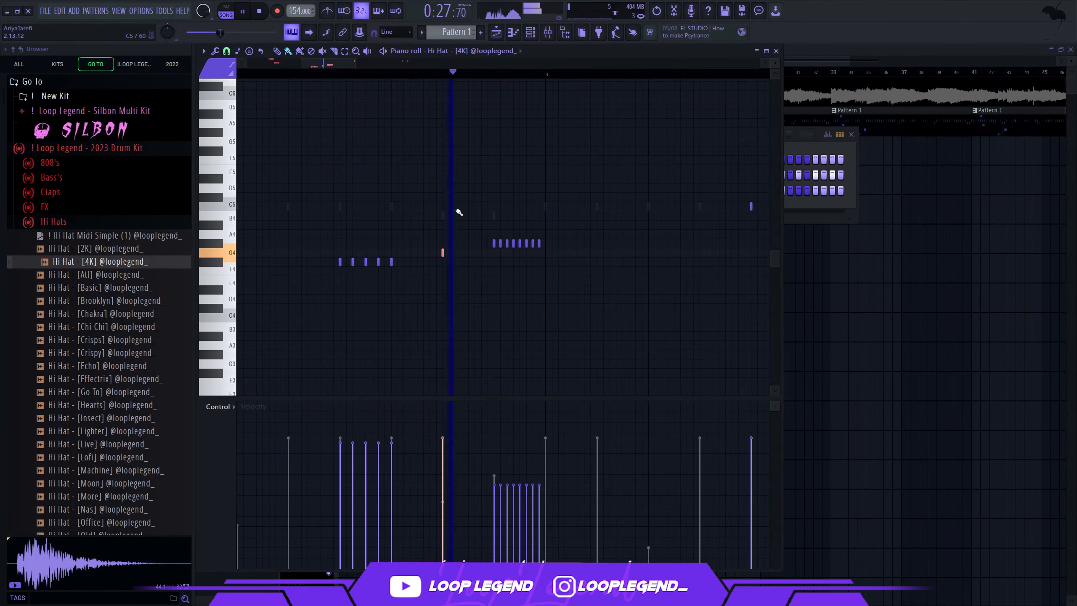
{"action": "key", "text": "space"}
- Set the snap to 1/3 step, turn the single F#4 note into two hits, and duplicate the two-bar pattern into bars 3 and 4
{"action": "left_click", "coordinate": [234, 54]}
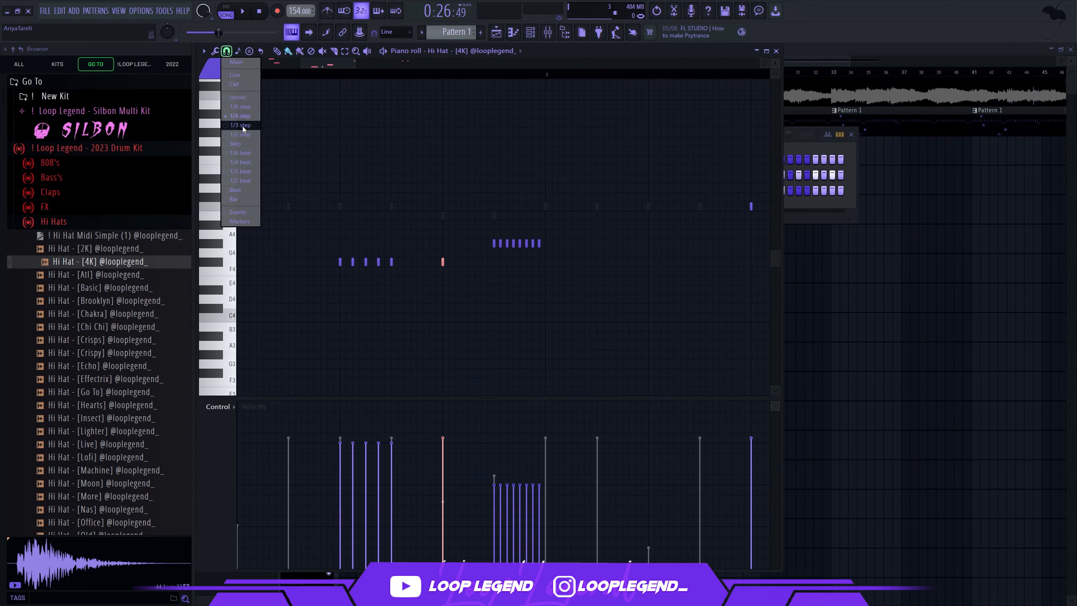
{"action": "left_click", "coordinate": [240, 125]}
{"action": "key", "text": "space"}
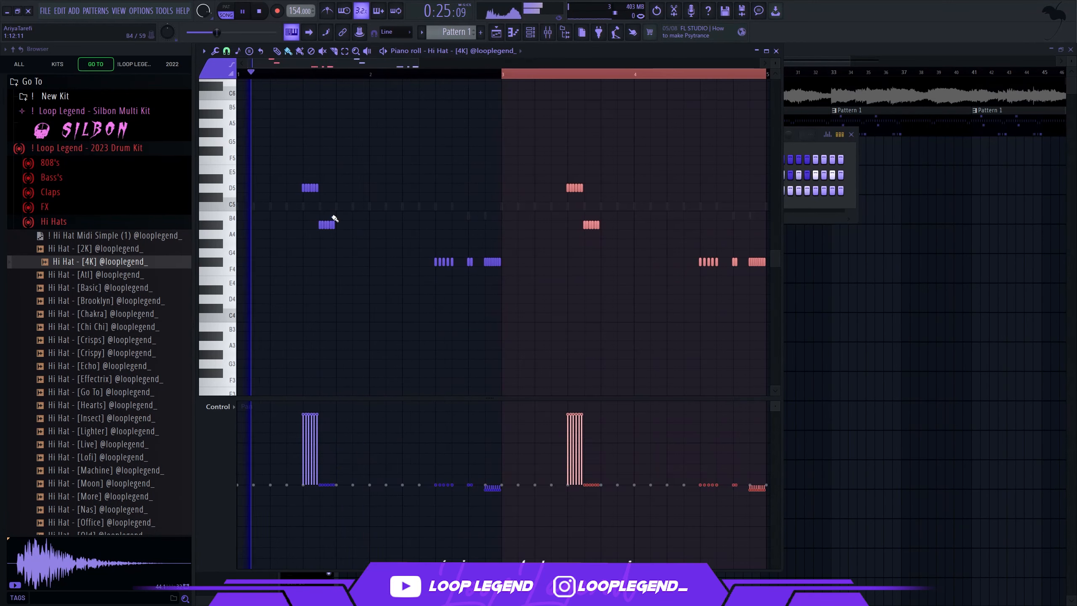
- Thin the five-note F#4 roll in bar 2 to its first note and delete most of the bar's closing eight-note roll
{"action": "scroll", "coordinate": [440, 263], "scroll_direction": "up", "scroll_amount": 4}
{"action": "left_click_drag", "start_coordinate": [432, 241], "coordinate": [492, 271]}
{"action": "key", "text": "Delete"}
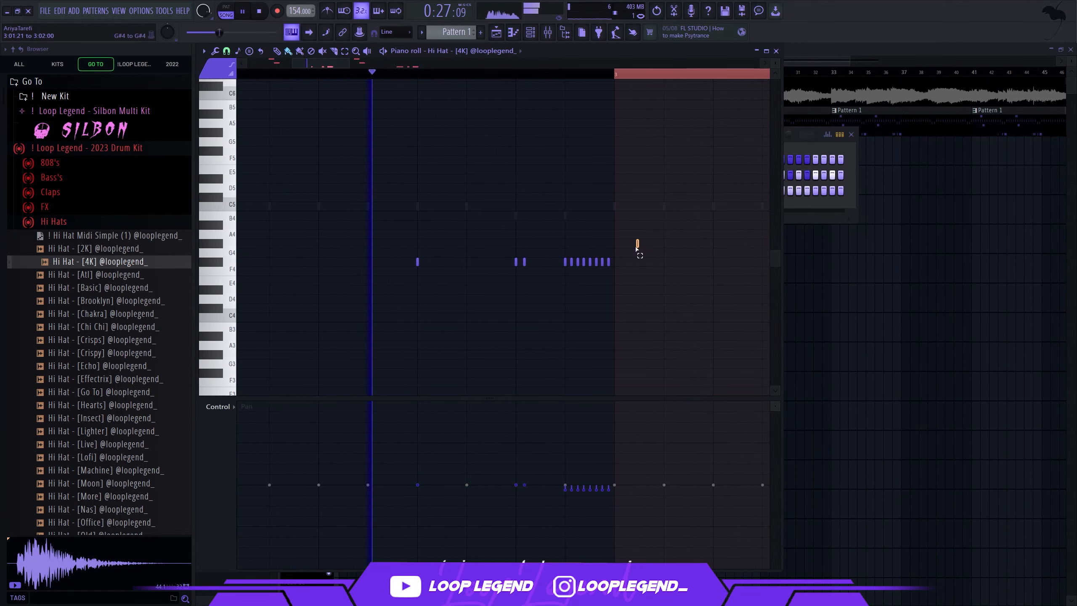
{"action": "left_click_drag", "start_coordinate": [637, 247], "coordinate": [570, 282]}
{"action": "key", "text": "Delete"}
{"action": "key", "text": "space"}
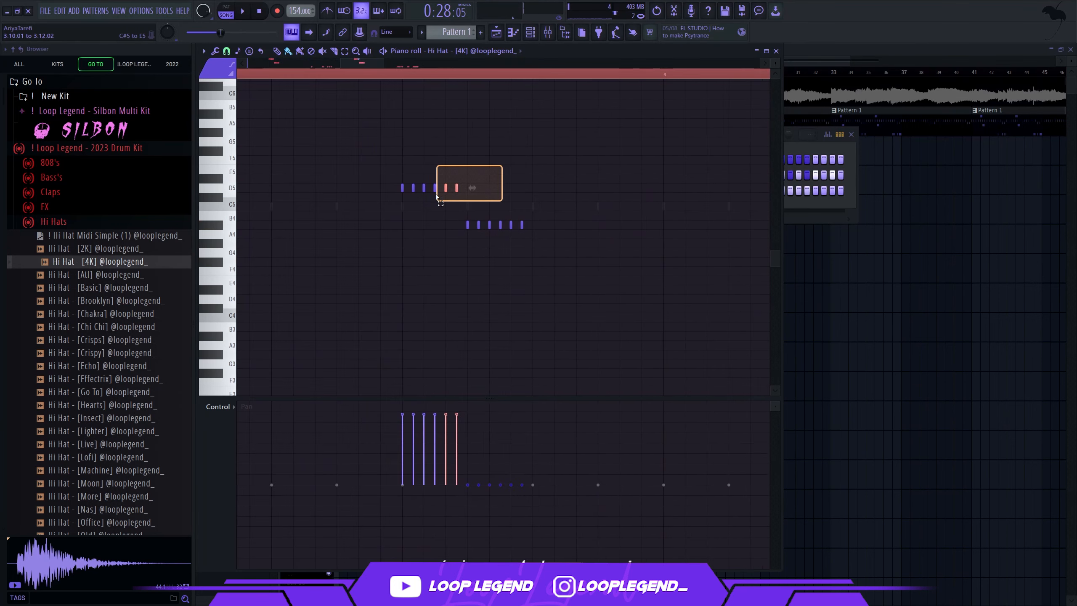
- Trim the D5 and A#4 rolls in bar 3 to three notes each and place a three-note group on A#3 near bar 4's start
{"action": "left_click_drag", "start_coordinate": [437, 195], "coordinate": [429, 197]}
{"action": "key", "text": "Delete"}
{"action": "key", "text": "space"}
{"action": "left_click_drag", "start_coordinate": [535, 185], "coordinate": [461, 216]}
{"action": "key", "text": "Delete"}
{"action": "key", "text": "space"}
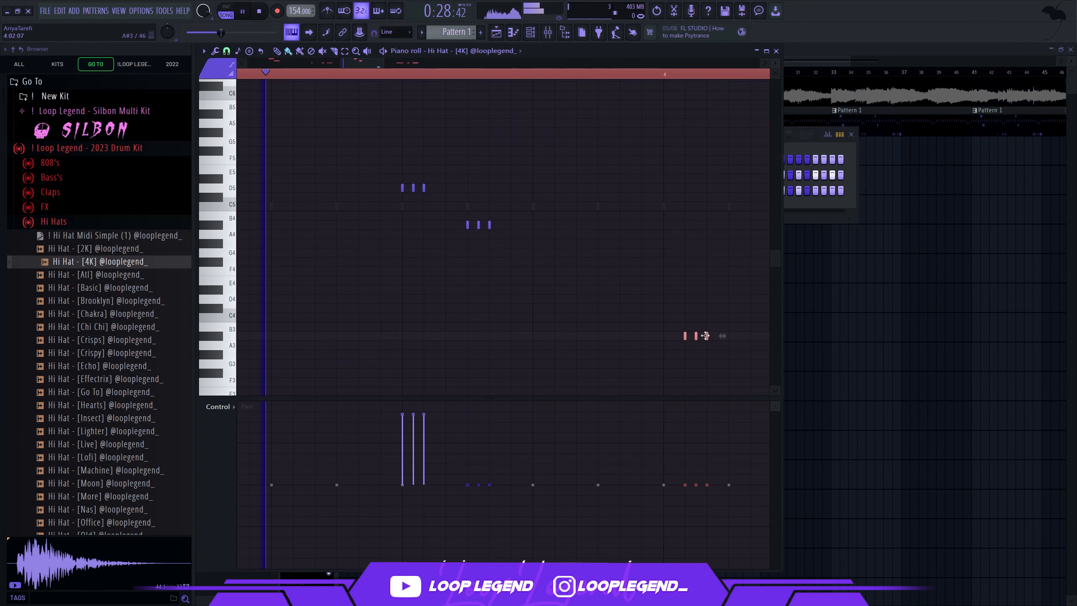
{"action": "left_click_drag", "start_coordinate": [704, 335], "coordinate": [641, 333]}
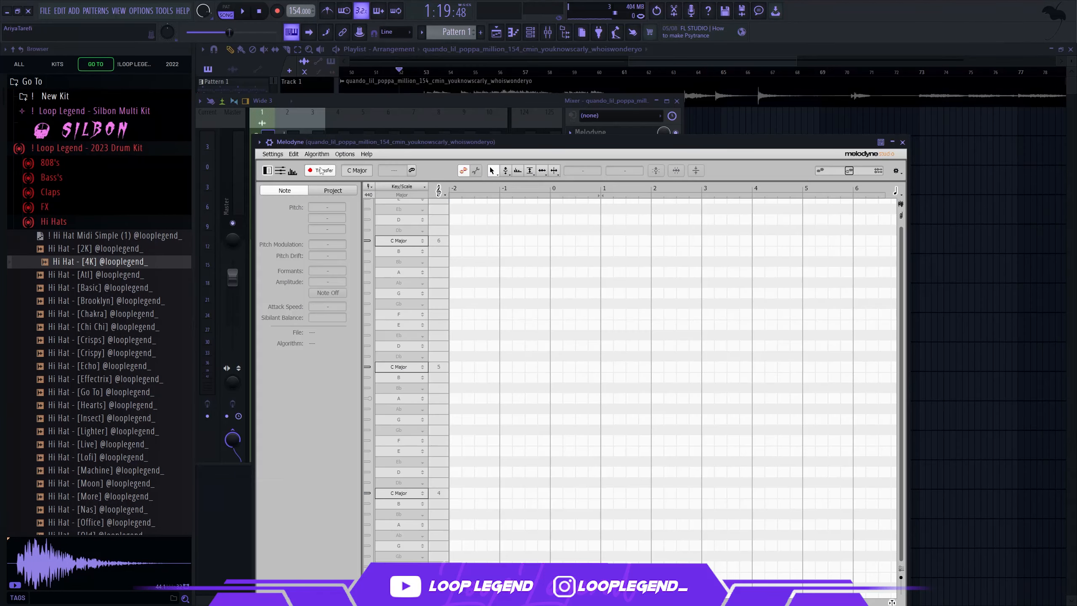
- Transfer the melody sample's audio into Melodyne and select the E 5 note just before bar 60 for inspection
{"action": "left_click", "coordinate": [321, 170]}
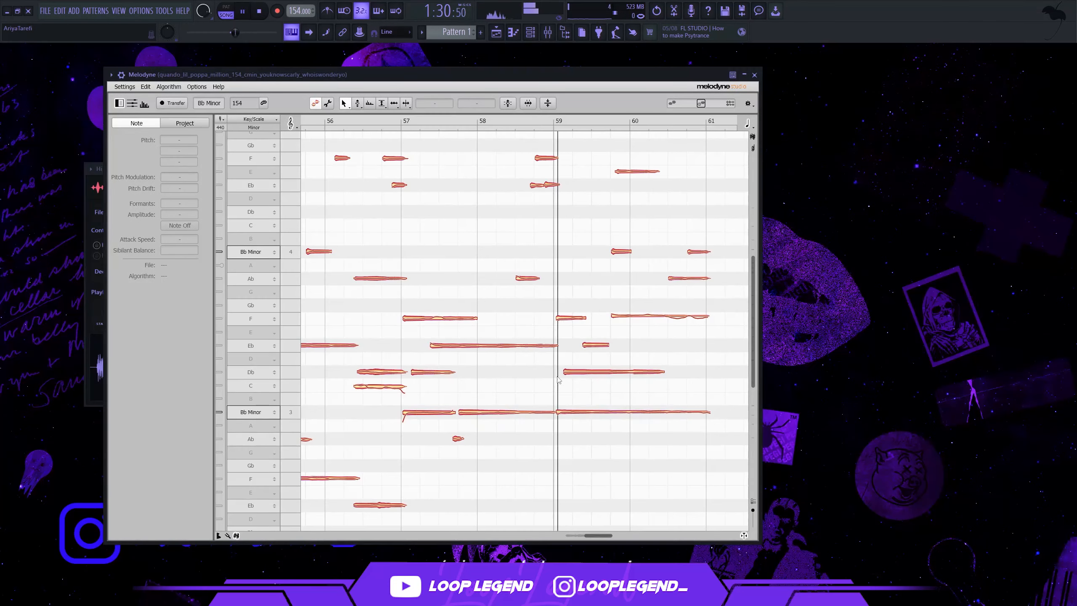
{"action": "left_click_drag", "start_coordinate": [593, 535], "coordinate": [598, 537]}
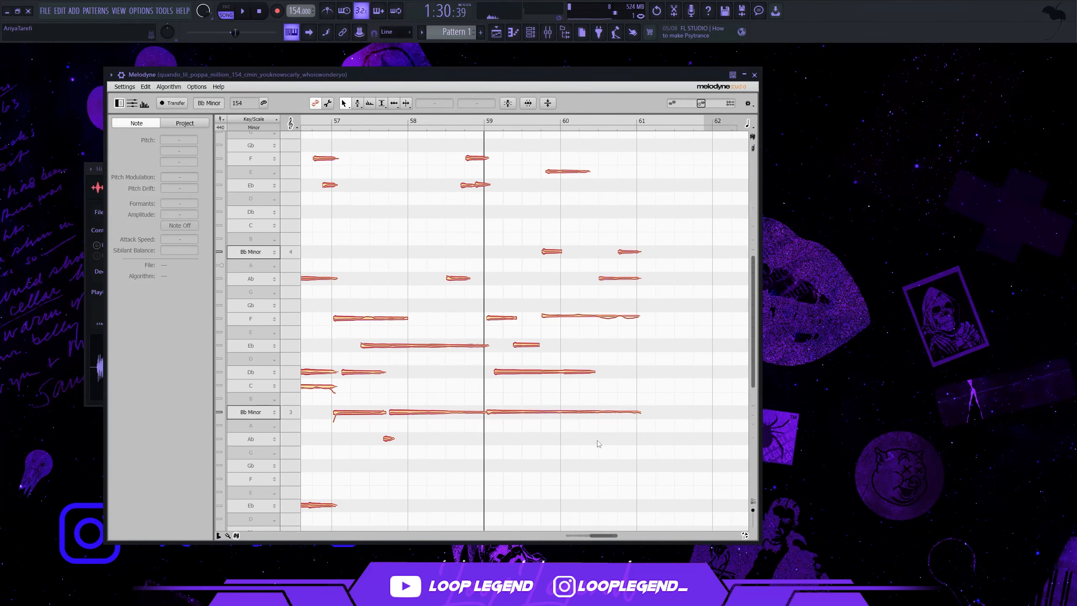
{"action": "scroll", "coordinate": [598, 443], "scroll_direction": "up", "scroll_amount": 3}
{"action": "scroll", "coordinate": [568, 254], "scroll_direction": "up", "scroll_amount": 3}
{"action": "left_click", "coordinate": [561, 237]}
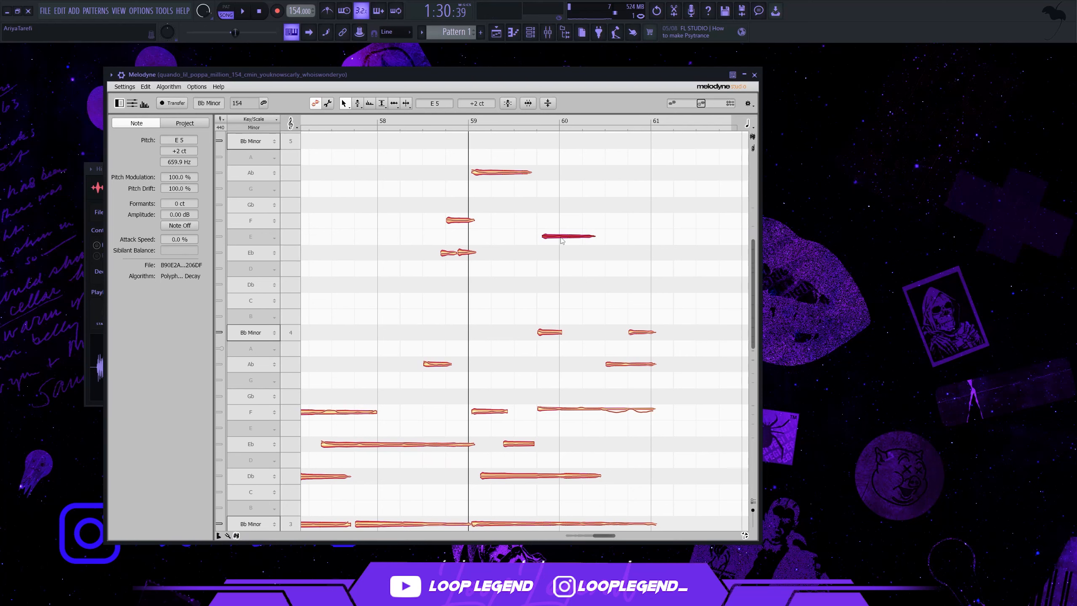
{"action": "key", "text": "space"}
{"action": "scroll", "coordinate": [564, 255], "scroll_direction": "up", "scroll_amount": 3}
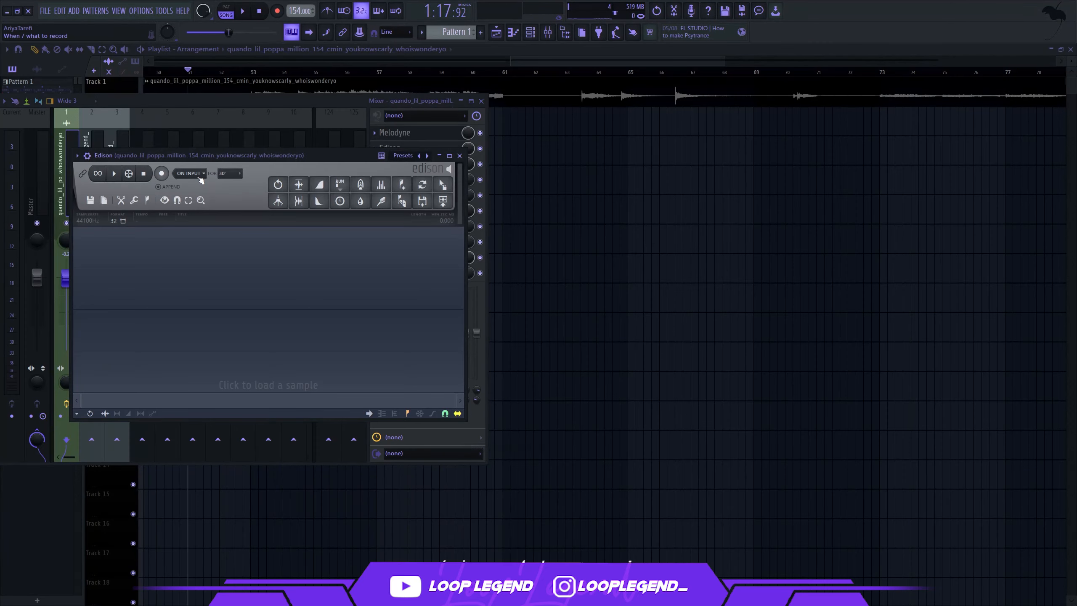
- Record the melody's playback into Edison in On Play mode and place the recorded audio in the playlist
{"action": "left_click", "coordinate": [241, 12]}
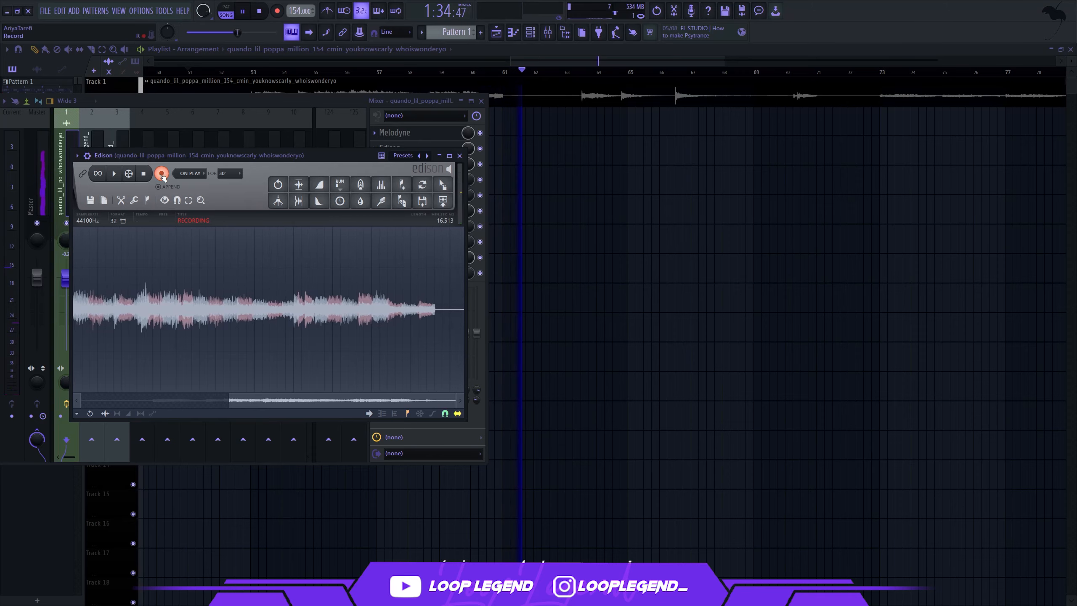
{"action": "left_click_drag", "start_coordinate": [442, 184], "coordinate": [210, 117]}
{"action": "key", "text": "space"}
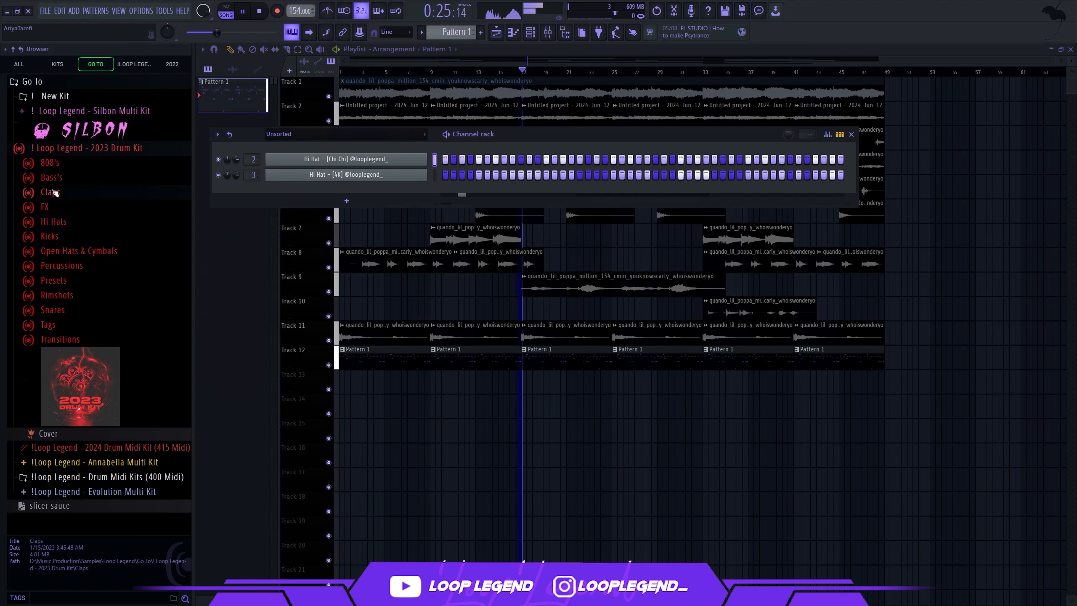
- Audition claps in the 2023 Drum Kit, load Clap - [Cheep] into a new channel and apply Clap Midi 8 Bar to it
{"action": "left_click", "coordinate": [50, 192]}
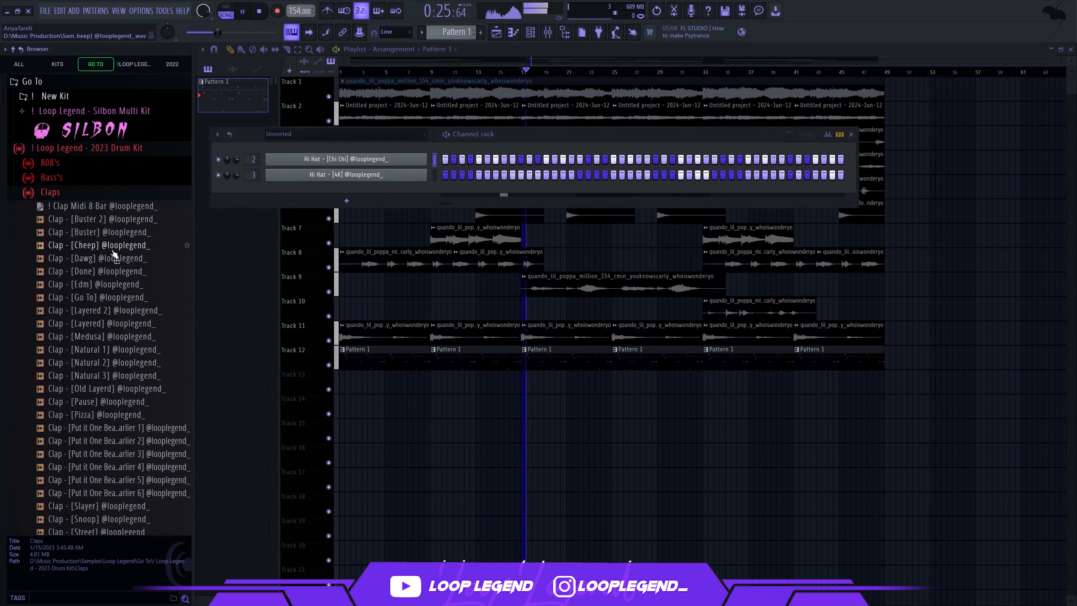
{"action": "left_click", "coordinate": [113, 245]}
{"action": "left_click", "coordinate": [127, 310]}
{"action": "left_click", "coordinate": [122, 233]}
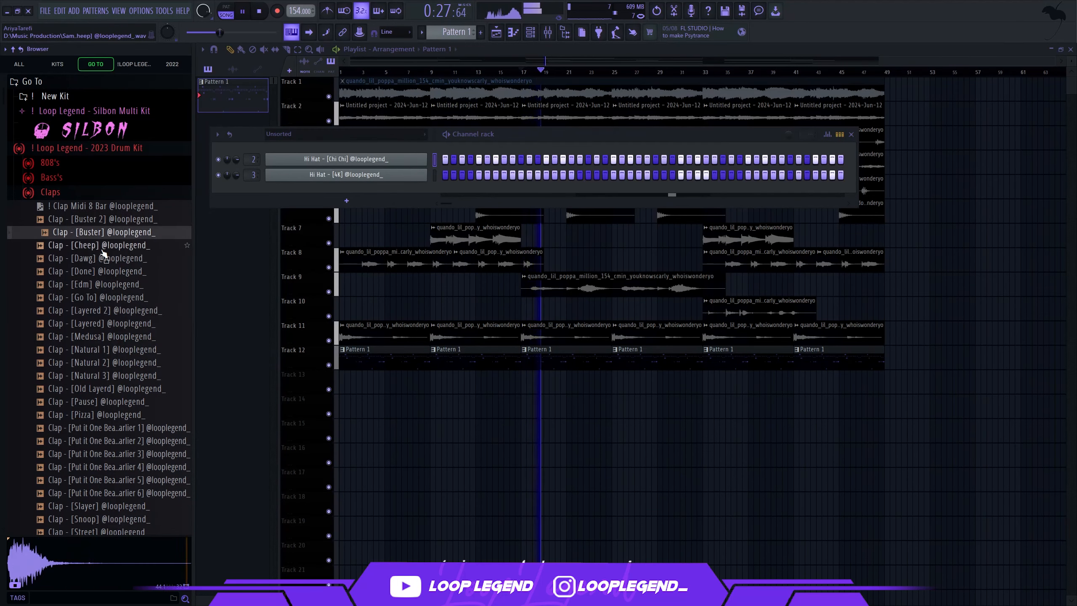
{"action": "right_click", "coordinate": [102, 245]}
{"action": "left_click", "coordinate": [106, 250]}
{"action": "key", "text": "space"}
{"action": "left_click", "coordinate": [112, 207]}
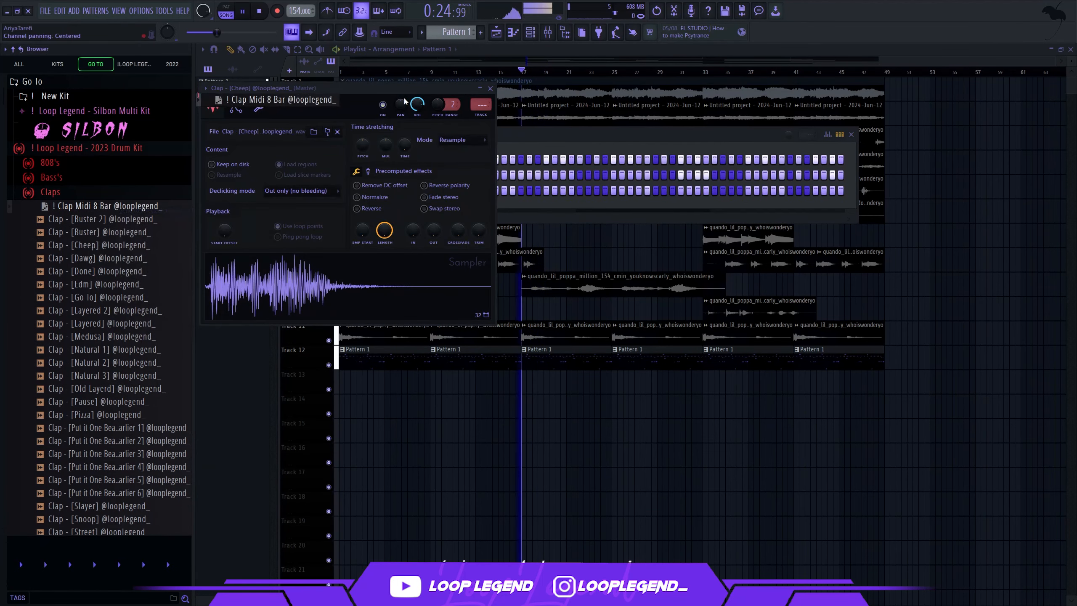
- Compare the Layered, Natural and Old Layerd claps and add Clap - [Natural 1] to the channel rack
{"action": "left_click", "coordinate": [114, 310]}
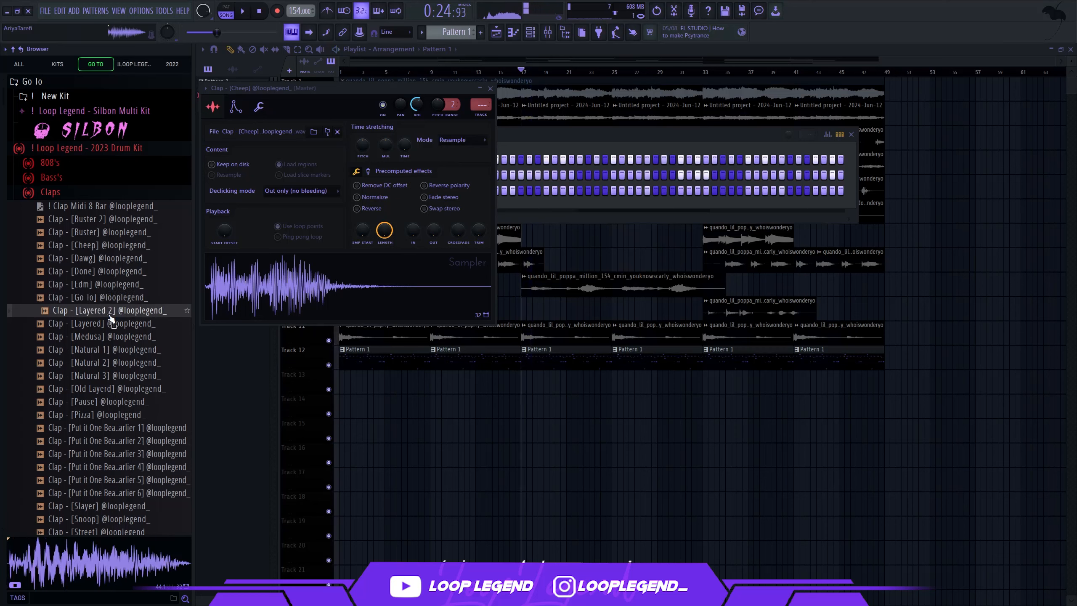
{"action": "left_click", "coordinate": [113, 323]}
{"action": "left_click", "coordinate": [111, 349]}
{"action": "left_click", "coordinate": [109, 376]}
{"action": "left_click", "coordinate": [122, 363]}
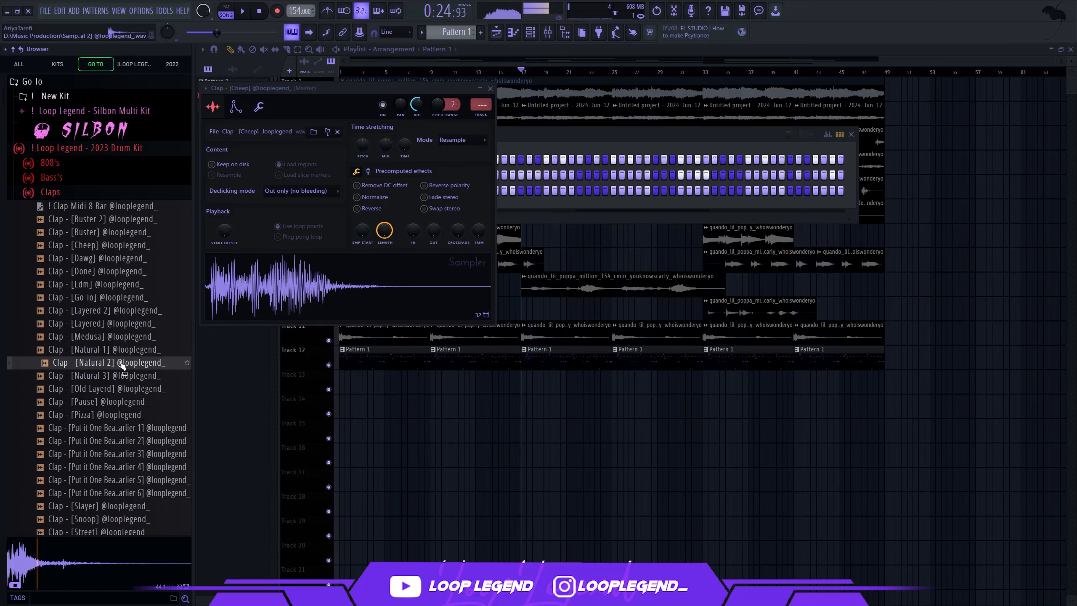
{"action": "left_click", "coordinate": [125, 389]}
{"action": "left_click", "coordinate": [114, 349]}
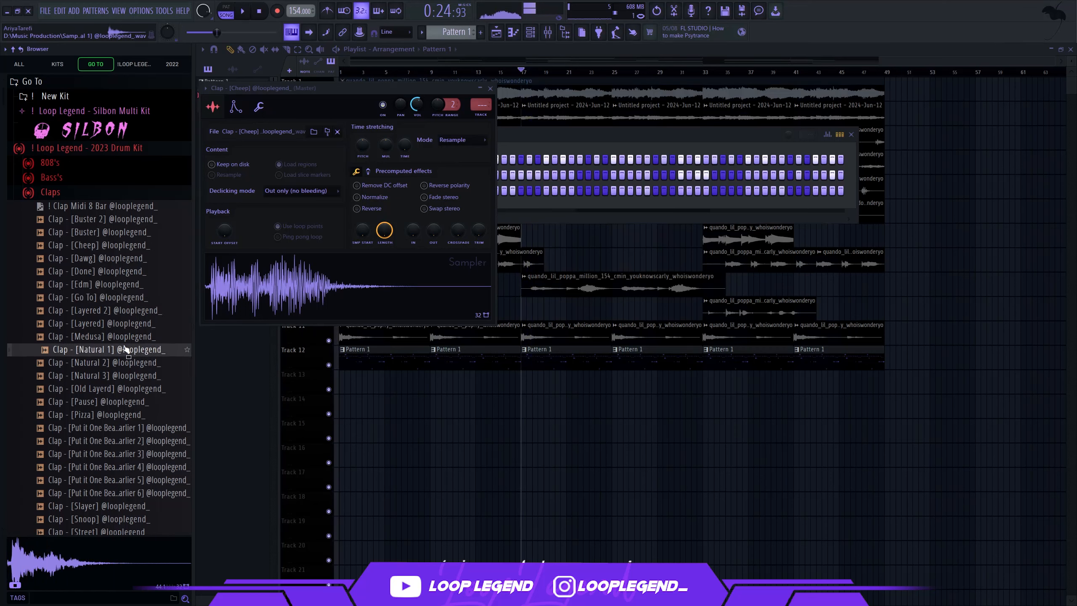
{"action": "left_click_drag", "start_coordinate": [120, 348], "coordinate": [671, 209]}
- Place a single hit near the end of the Clap - [Natural 1] pattern and add Clap - [Street] as another channel
{"action": "key", "text": "space"}
{"action": "left_click", "coordinate": [535, 233]}
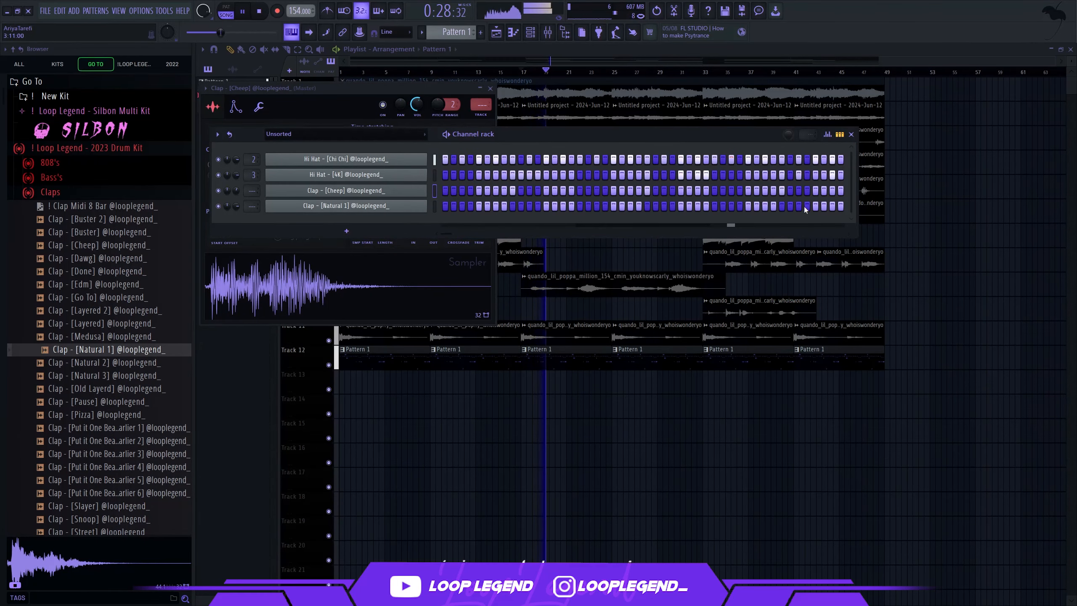
{"action": "left_click", "coordinate": [831, 206]}
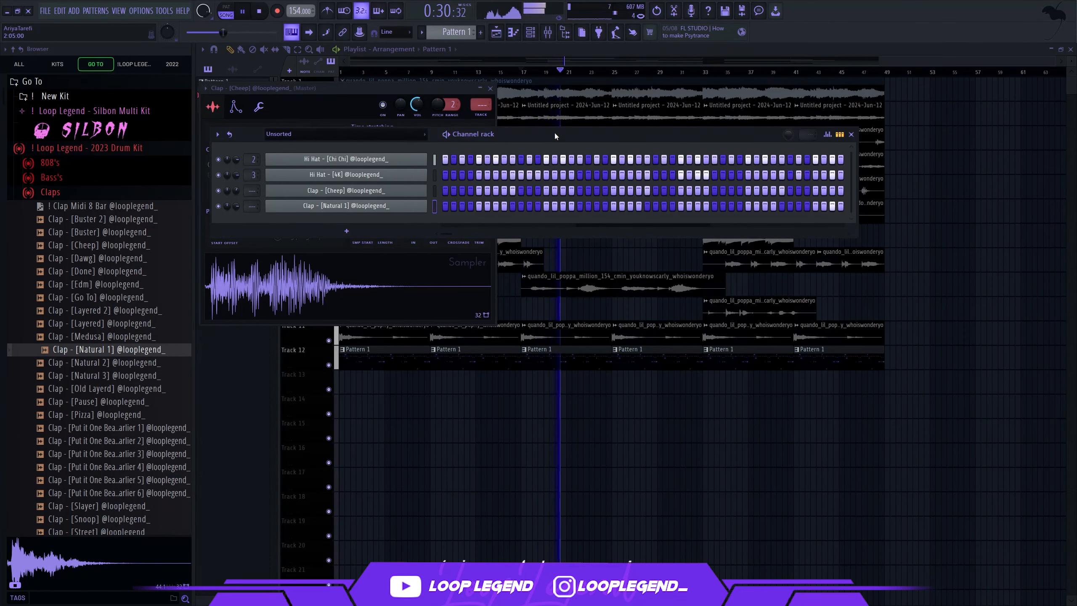
{"action": "key", "text": "F7"}
{"action": "key", "text": "F7"}
{"action": "scroll", "coordinate": [115, 223], "scroll_direction": "down", "scroll_amount": 8}
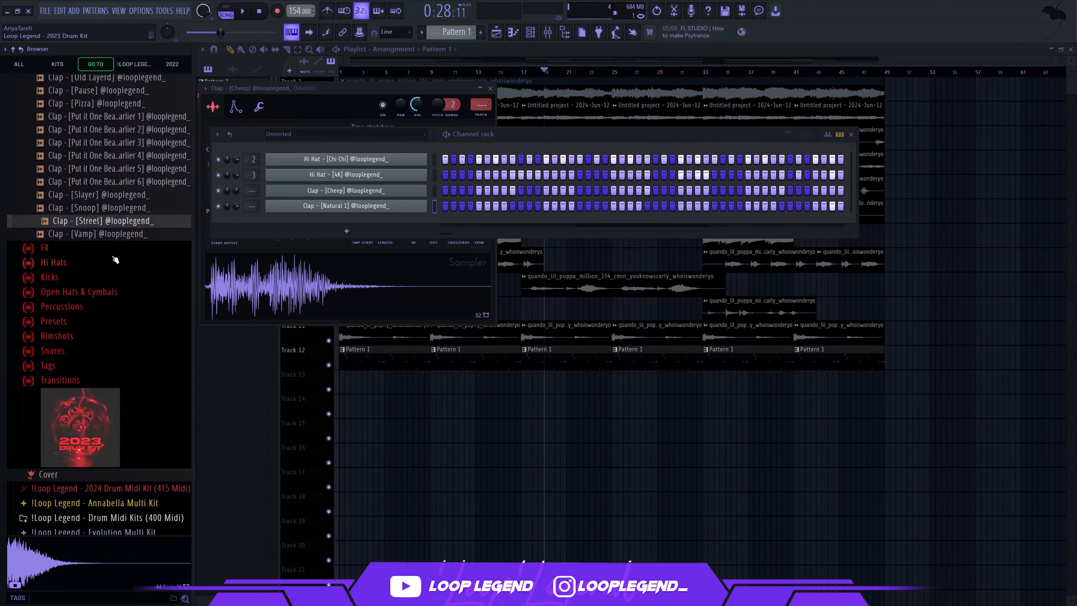
{"action": "left_click_drag", "start_coordinate": [310, 216], "coordinate": [310, 220]}
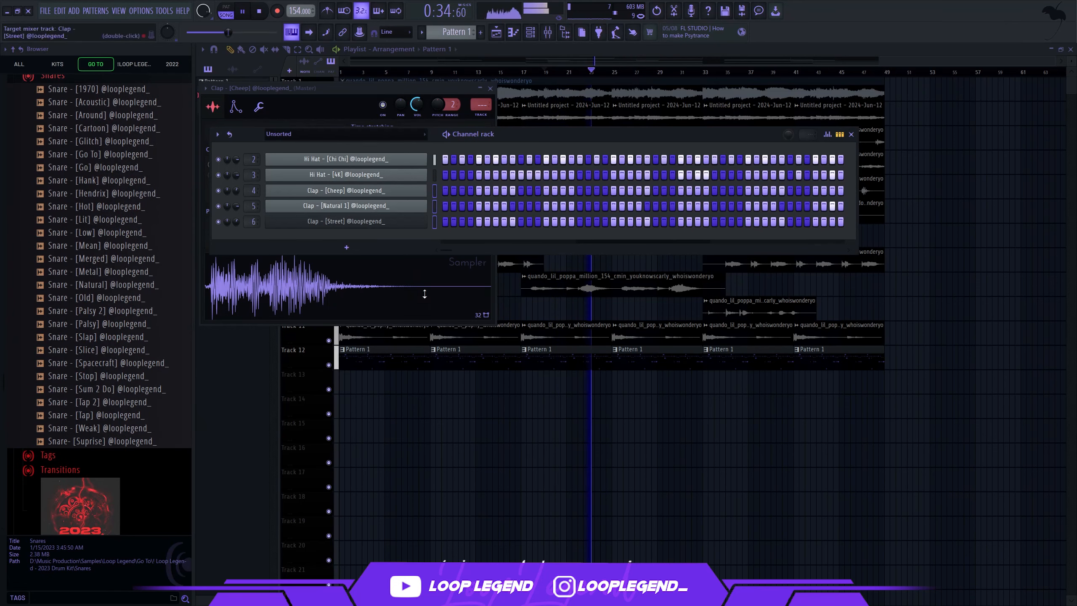
- Route the selected clap tracks to Insert 7 in the mixer
{"action": "key", "text": "F9"}
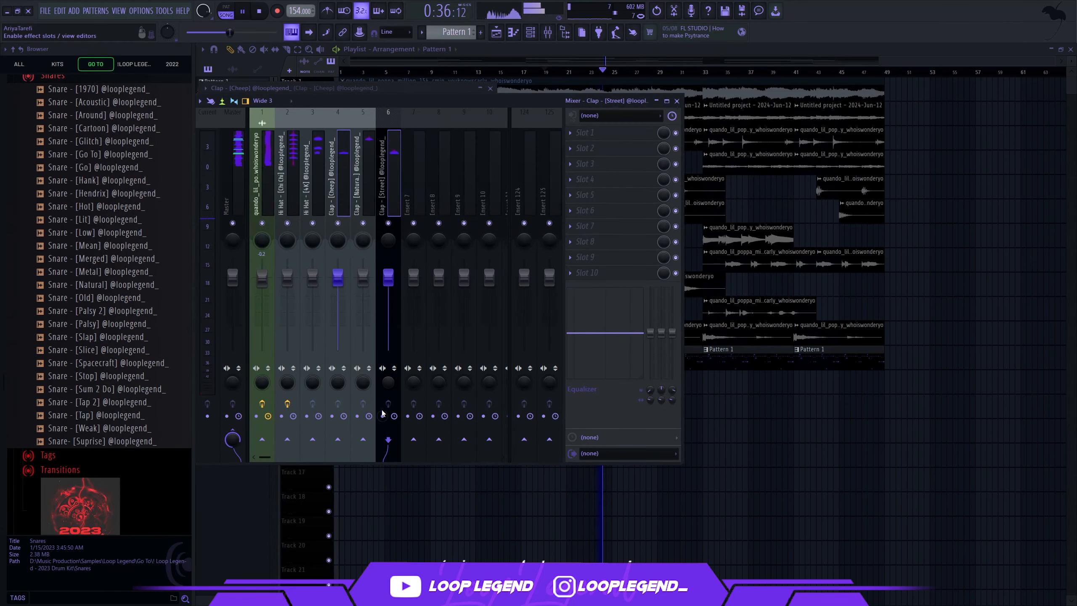
{"action": "left_click", "coordinate": [414, 439]}
{"action": "left_click", "coordinate": [410, 181]}
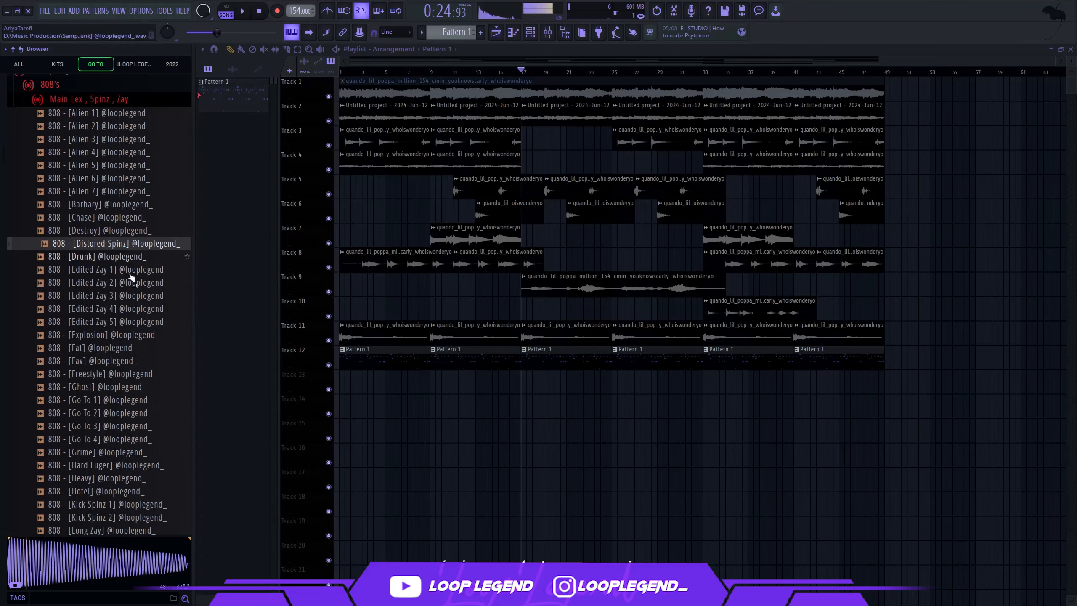
- Audition 808 samples, add 808 - [Go To 3] as a new channel and open its piano roll
{"action": "scroll", "coordinate": [123, 276], "scroll_direction": "down", "scroll_amount": 5}
{"action": "left_click", "coordinate": [106, 257]}
{"action": "left_click", "coordinate": [120, 269]}
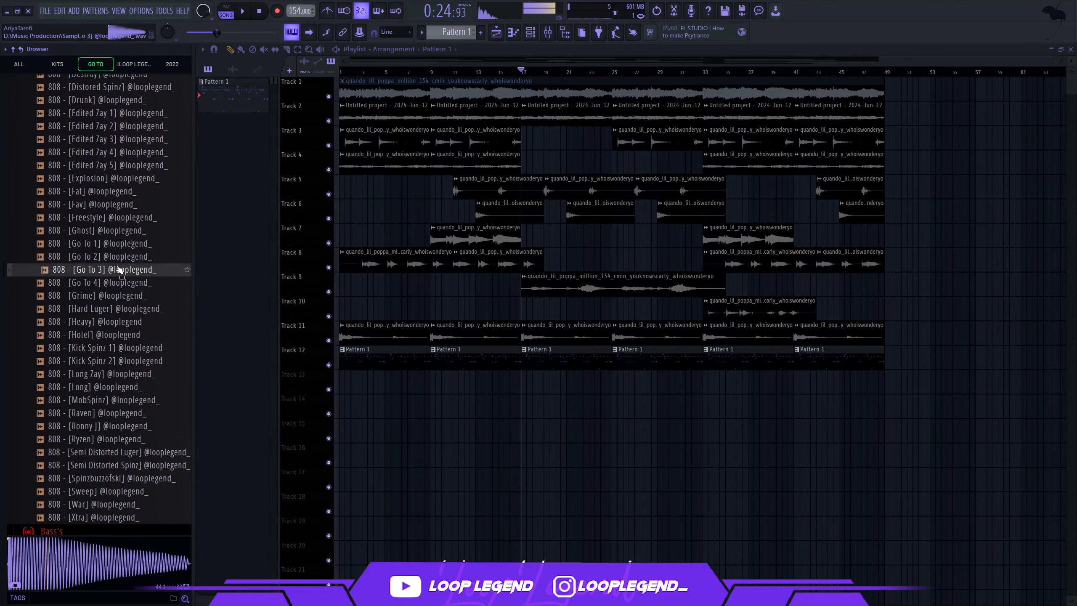
{"action": "left_click_drag", "start_coordinate": [120, 269], "coordinate": [517, 301]}
{"action": "key", "text": "F6"}
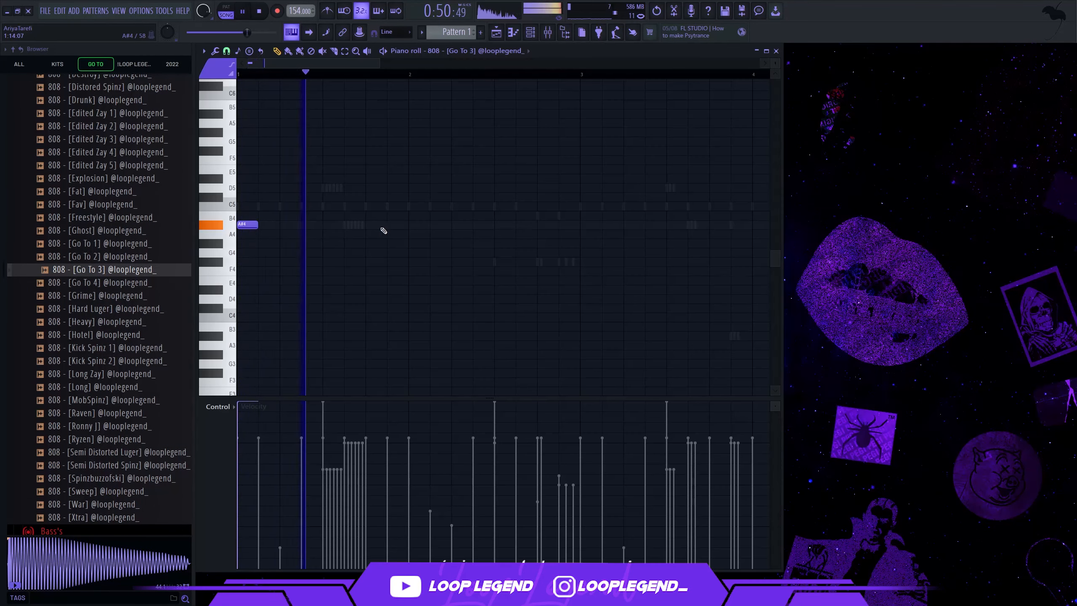
- Write 808 notes on A#4 at 1:01, 1:15 and 2:05, followed by D#5 at 2:07
{"action": "left_click", "coordinate": [392, 225]}
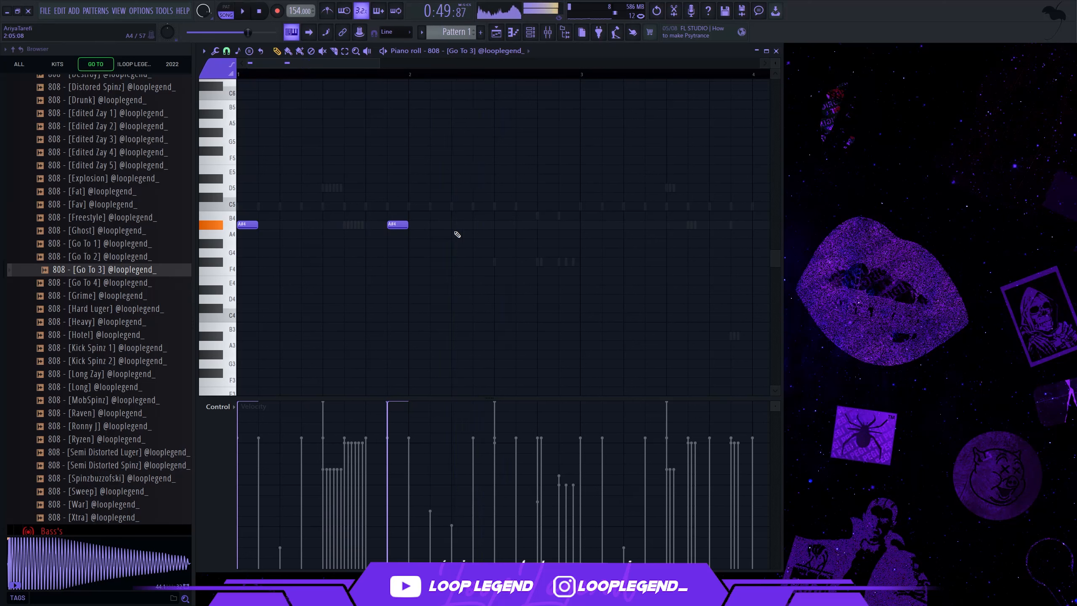
{"action": "left_click", "coordinate": [456, 225]}
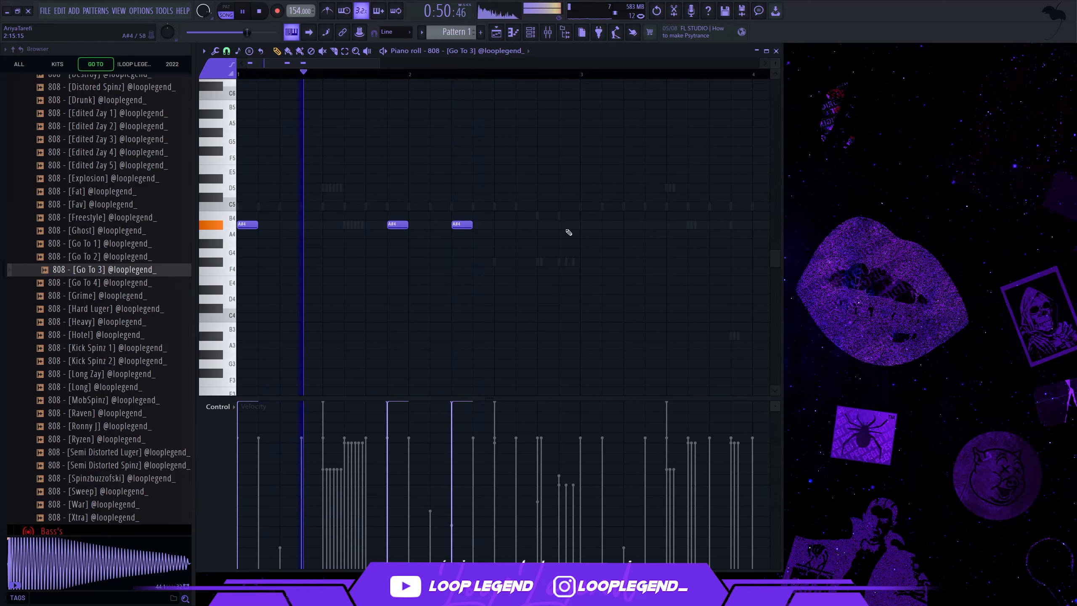
{"action": "left_click", "coordinate": [500, 207]}
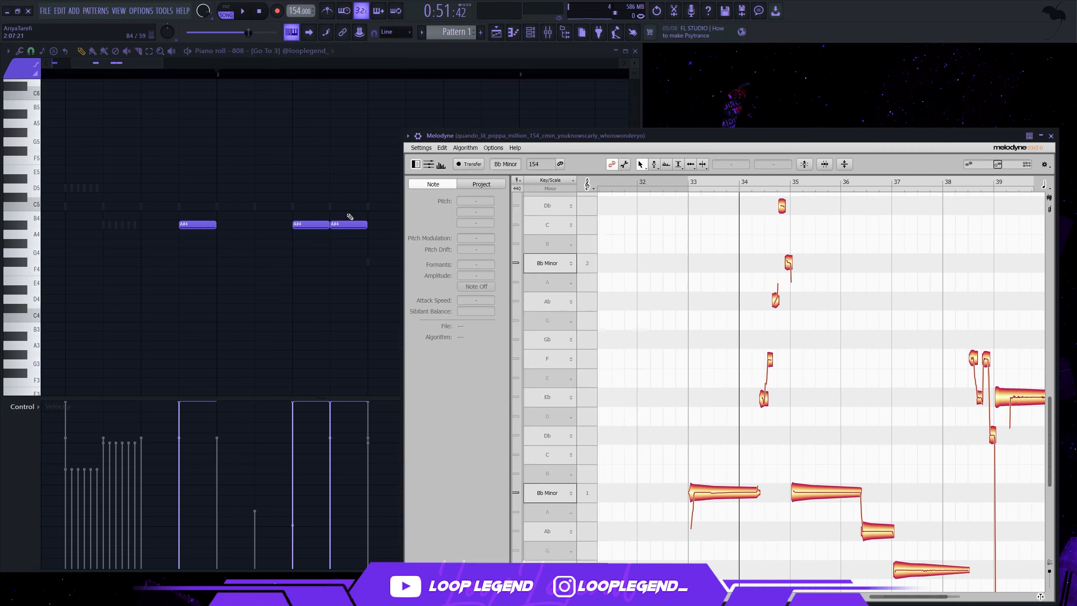
{"action": "left_click", "coordinate": [348, 224]}
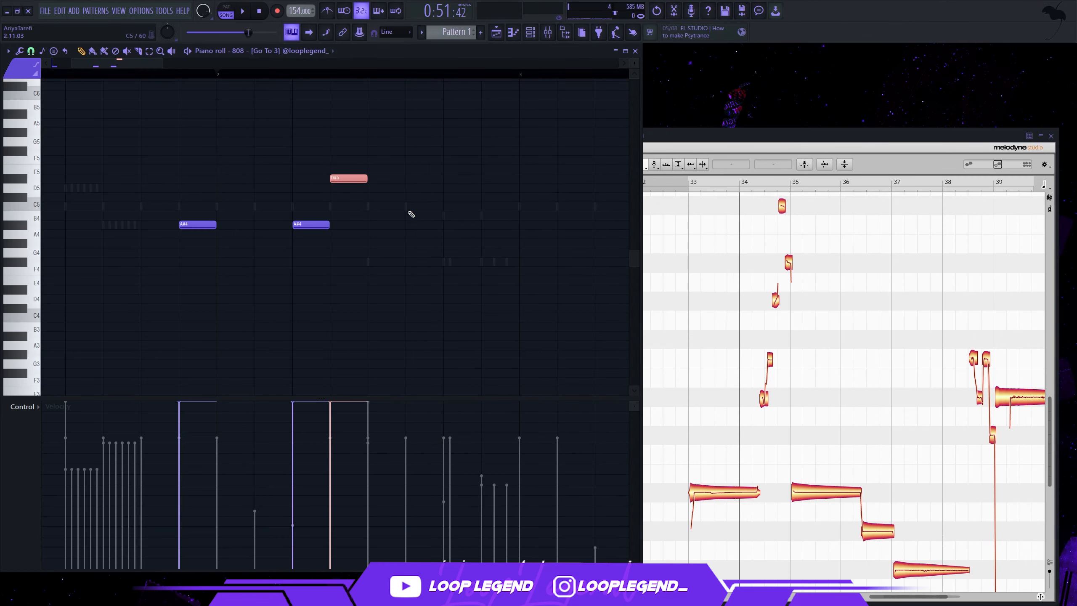
- Continue the 808 run in bar 2 with F5 at 2:09, G#5 at 2:11, C#6 at 2:13 and A#5 at 2:15
{"action": "key", "text": "space"}
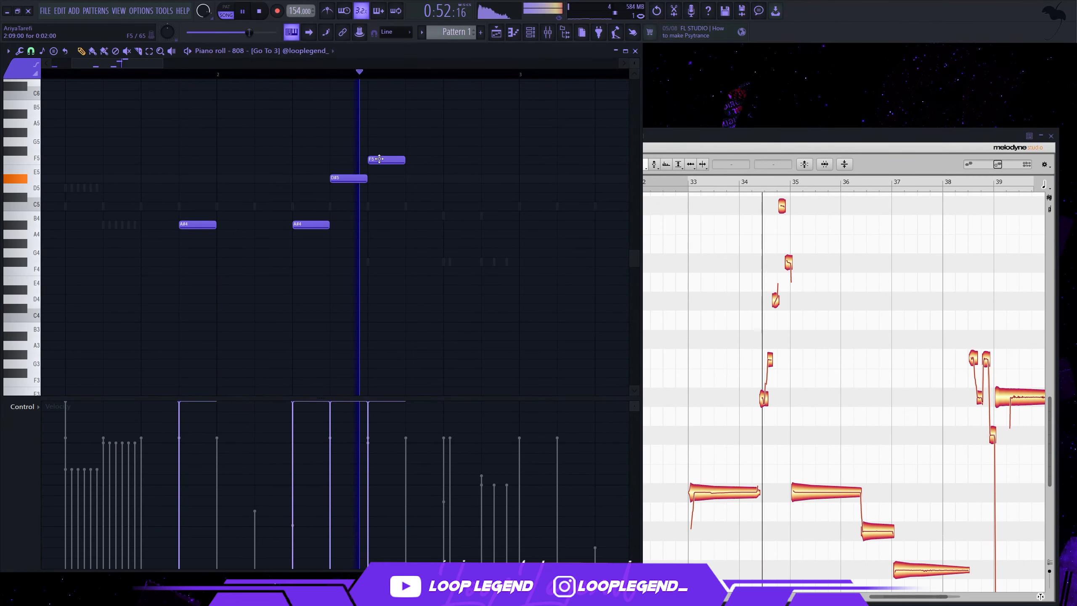
{"action": "key", "text": "space"}
{"action": "scroll", "coordinate": [381, 190], "scroll_direction": "up", "scroll_amount": 1}
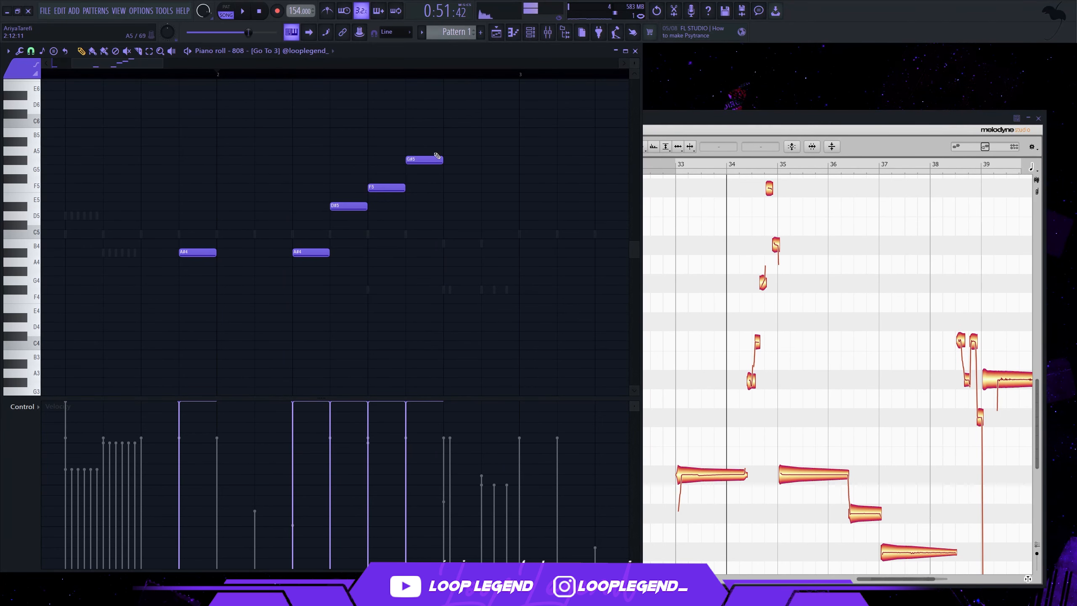
{"action": "left_click", "coordinate": [443, 113]}
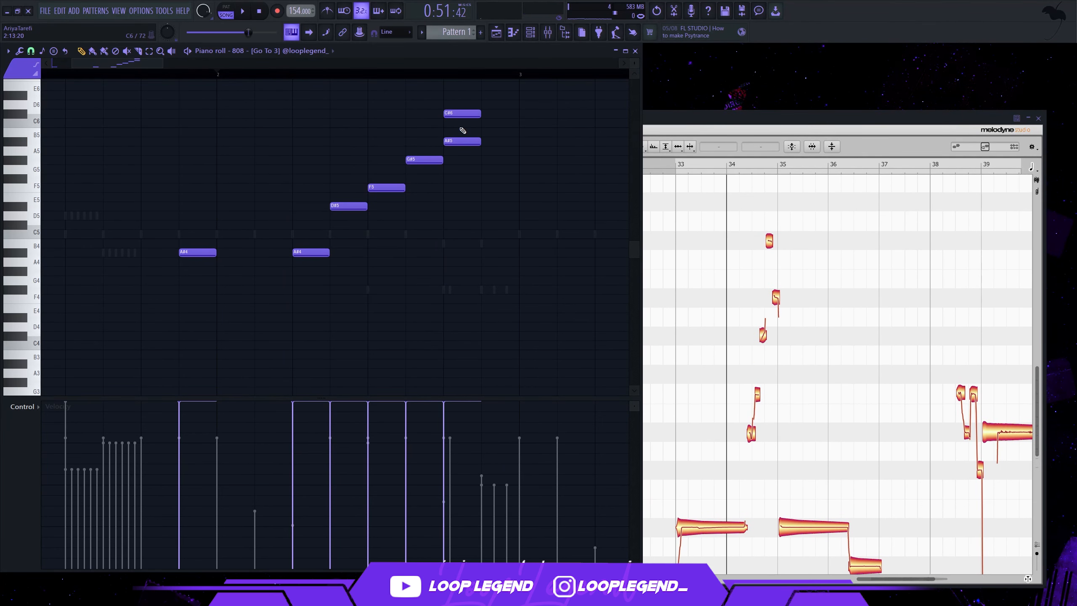
{"action": "key", "text": "space"}
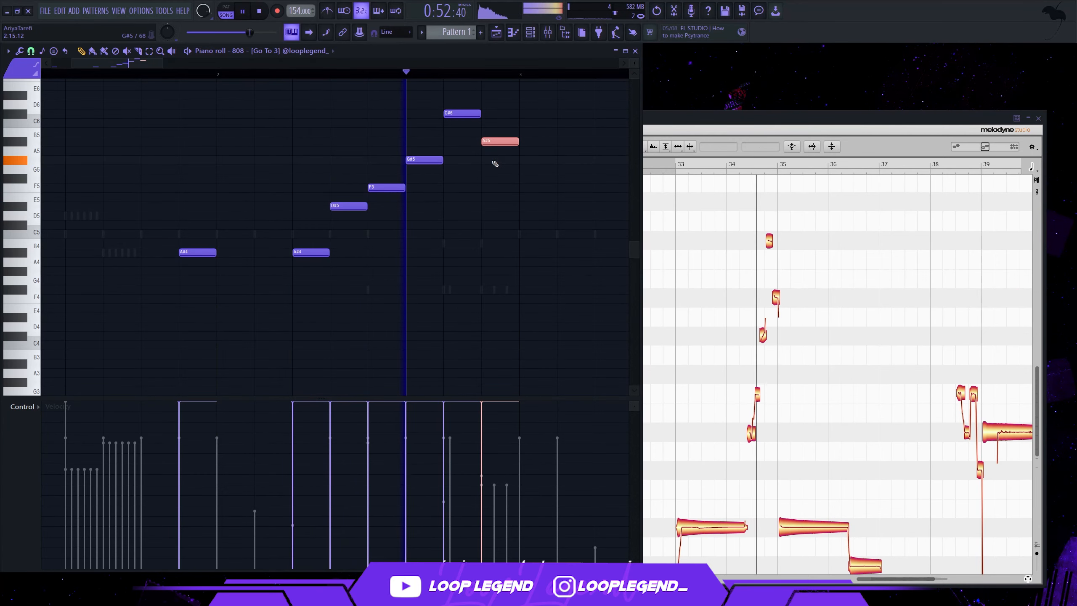
{"action": "scroll", "coordinate": [494, 163], "scroll_direction": "down", "scroll_amount": 1}
{"action": "key", "text": "space"}
- Turn the F5 note at 2:09 into a slide note and lengthen the D#5 note to four steps
{"action": "double_click", "coordinate": [379, 189]}
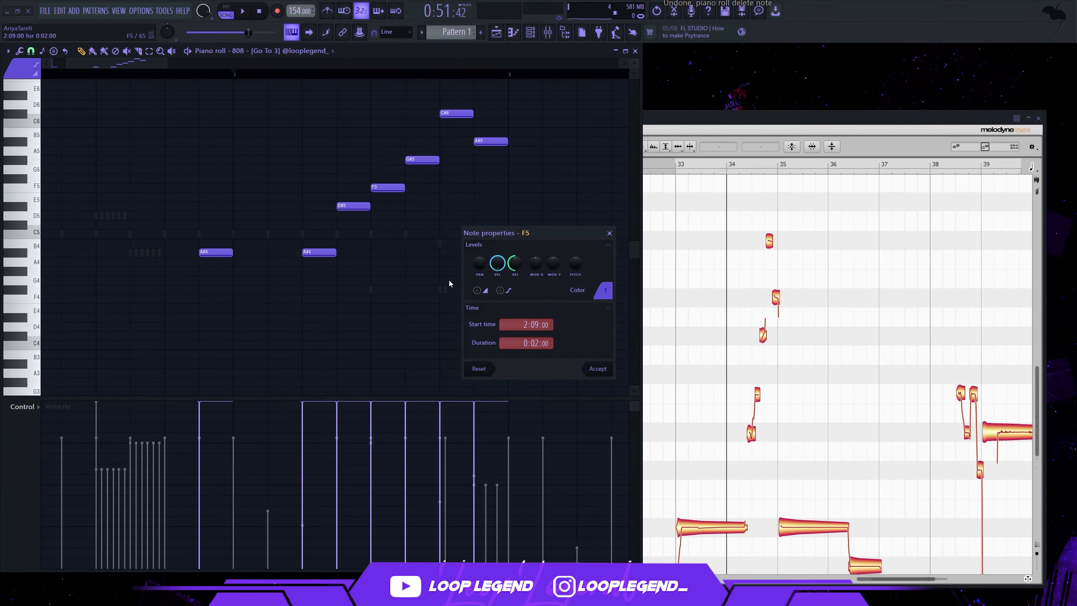
{"action": "key", "text": "Return"}
{"action": "left_click_drag", "start_coordinate": [370, 208], "coordinate": [401, 208]}
{"action": "key", "text": "space"}
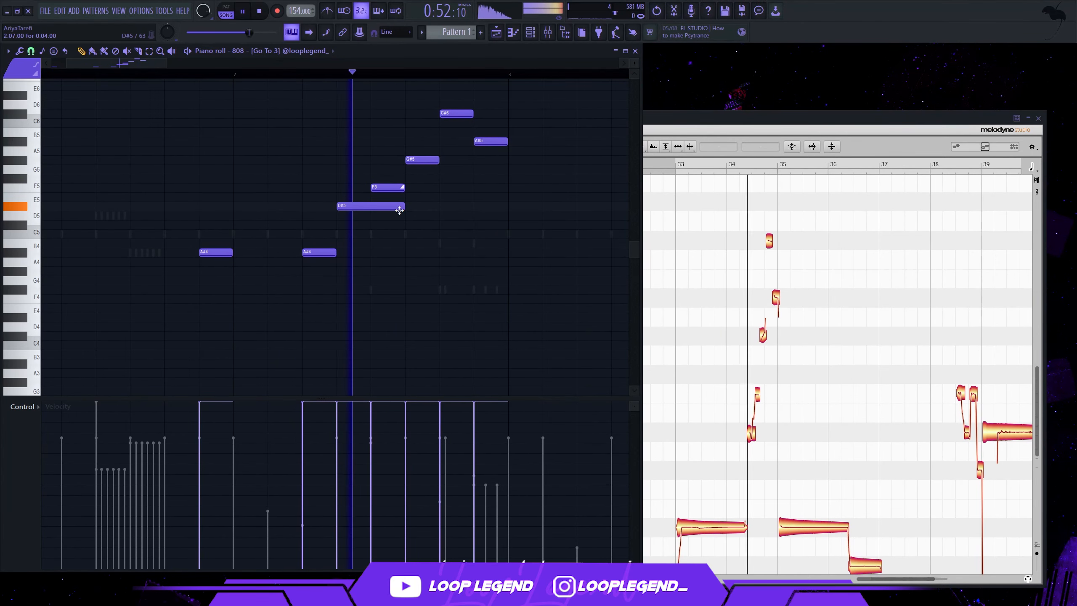
{"action": "key", "text": "space"}
{"action": "key", "text": "space"}
{"action": "key", "text": "space"}
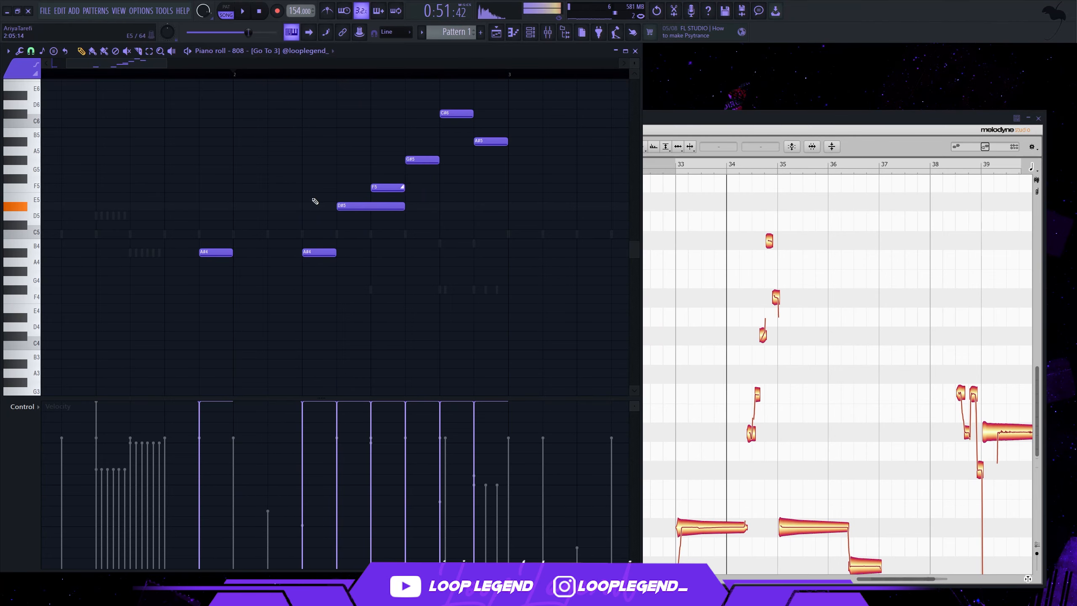
- Add A#4 notes at 3:01, 3:15 and 4:05 and G#4 at 4:07, with the 4:05 note at 78% velocity
{"action": "key", "text": "space"}
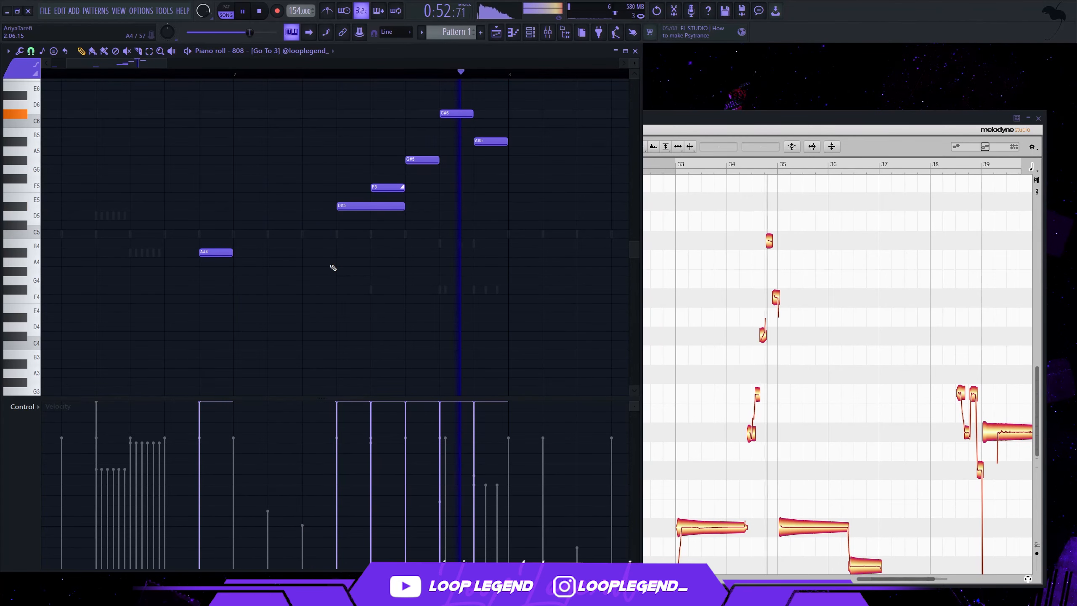
{"action": "left_click", "coordinate": [373, 271]}
{"action": "left_click", "coordinate": [361, 270]}
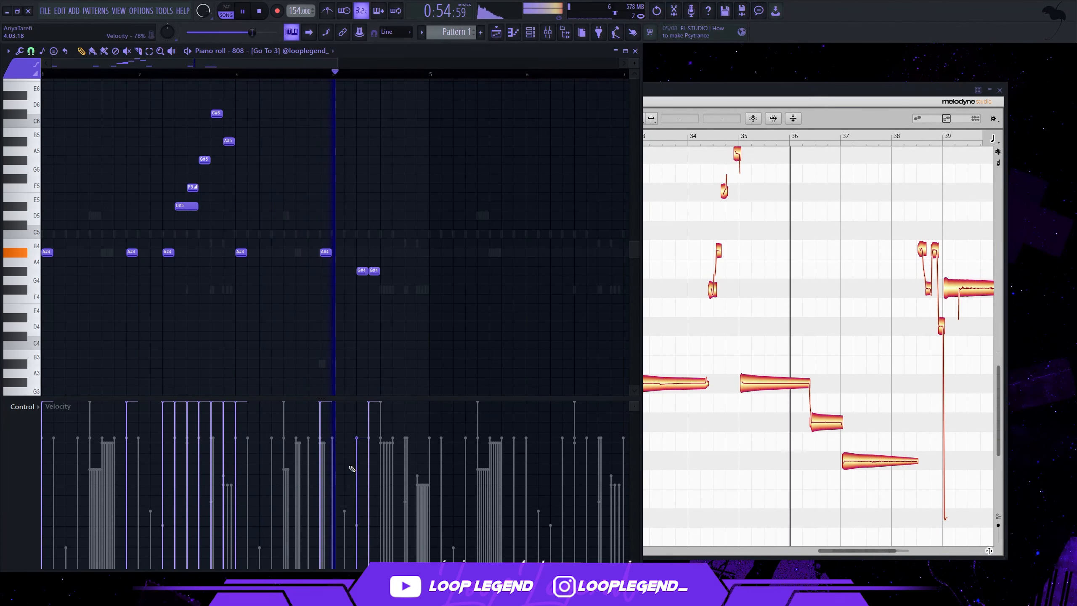
{"action": "key", "text": "space"}
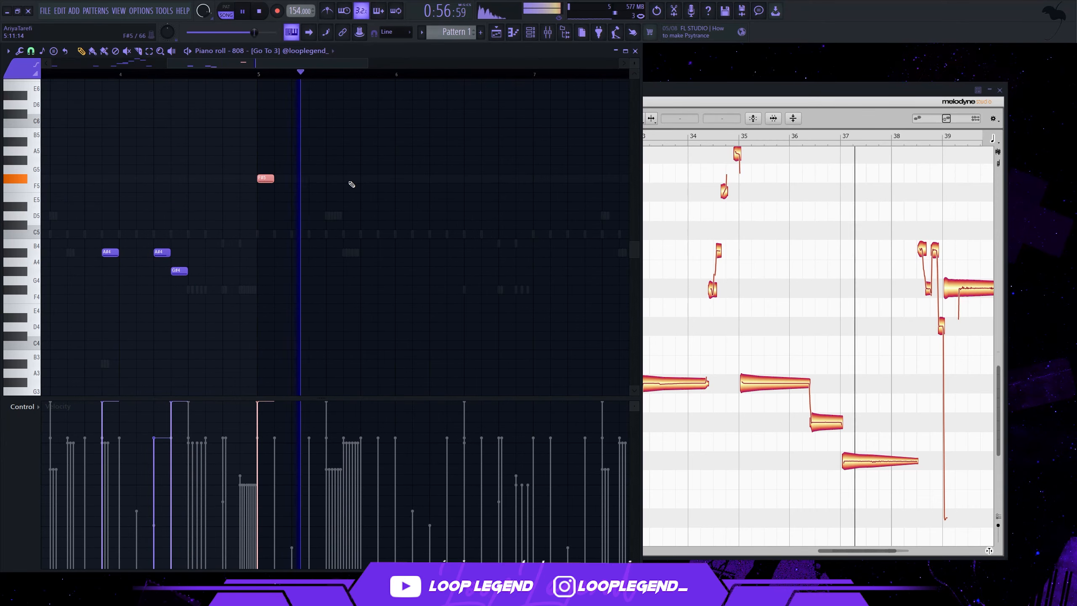
- Place F#5 808 notes at 5:01, 5:13 and 6:05
{"action": "left_click", "coordinate": [369, 178]}
{"action": "left_click", "coordinate": [438, 178]}
{"action": "key", "text": "space"}
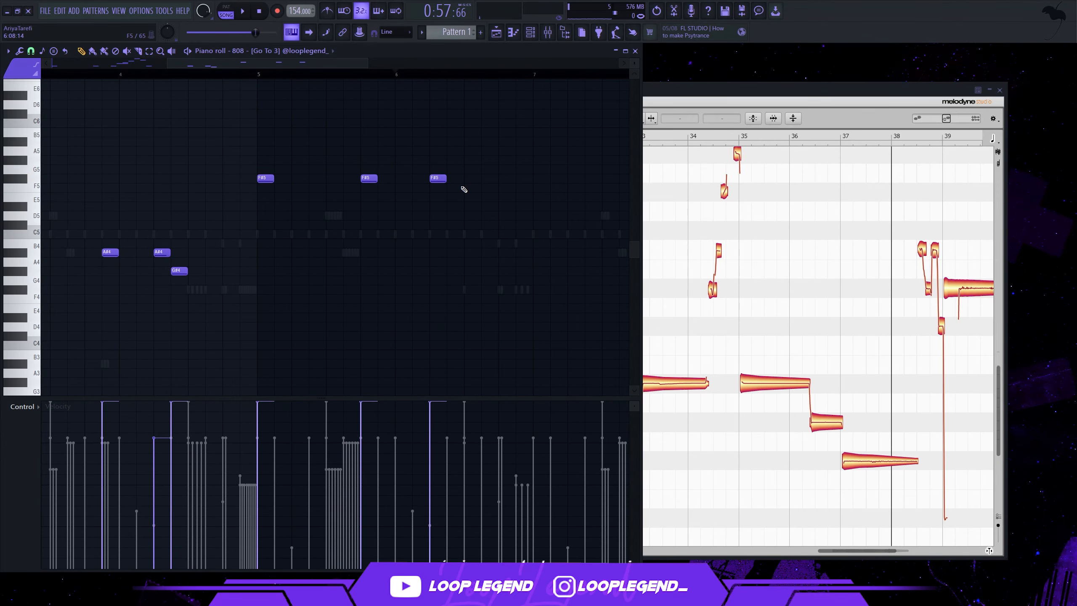
{"action": "key", "text": "space"}
- Finish bar 6 of the 808 line with F5 at 6:09, D#5 at 6:11, F5 at 6:13 and a lower note at 6:15
{"action": "left_click", "coordinate": [487, 205]}
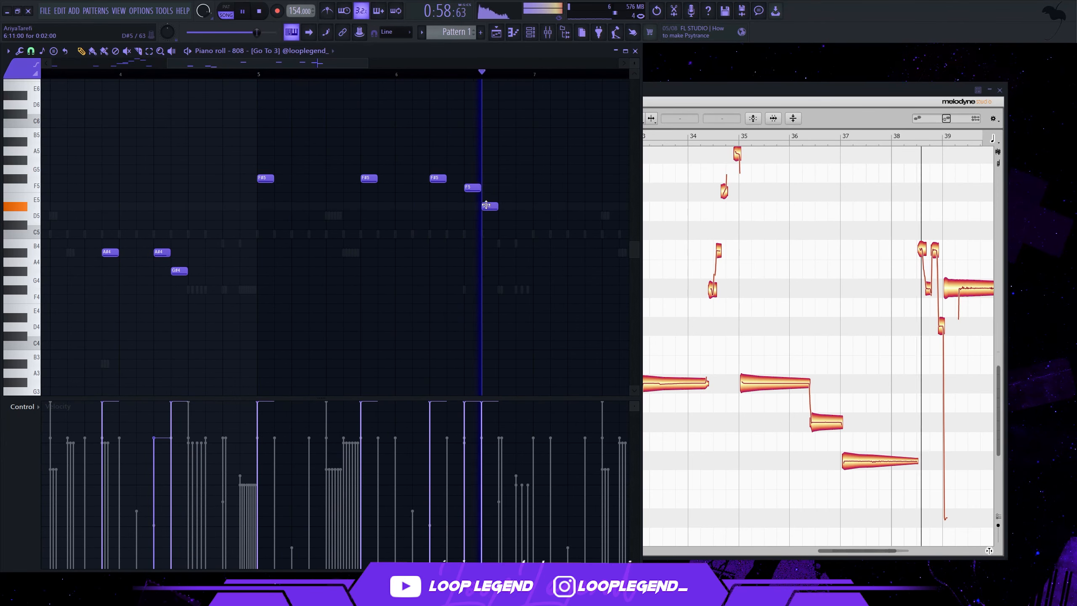
{"action": "key", "text": "space"}
{"action": "left_click", "coordinate": [505, 187]}
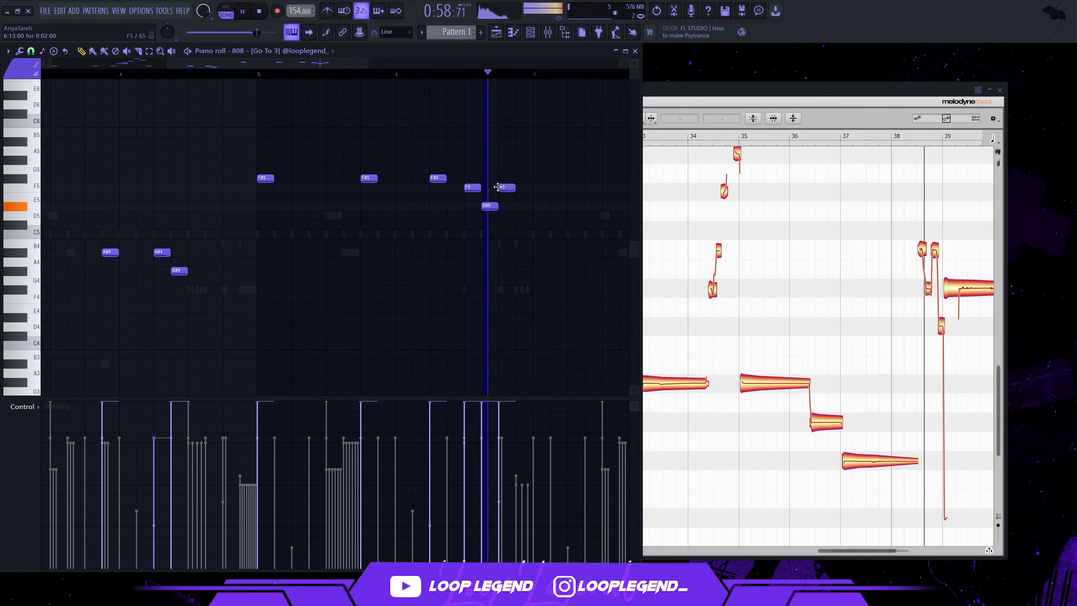
{"action": "key", "text": "space"}
{"action": "left_click", "coordinate": [522, 225]}
{"action": "key", "text": "space"}
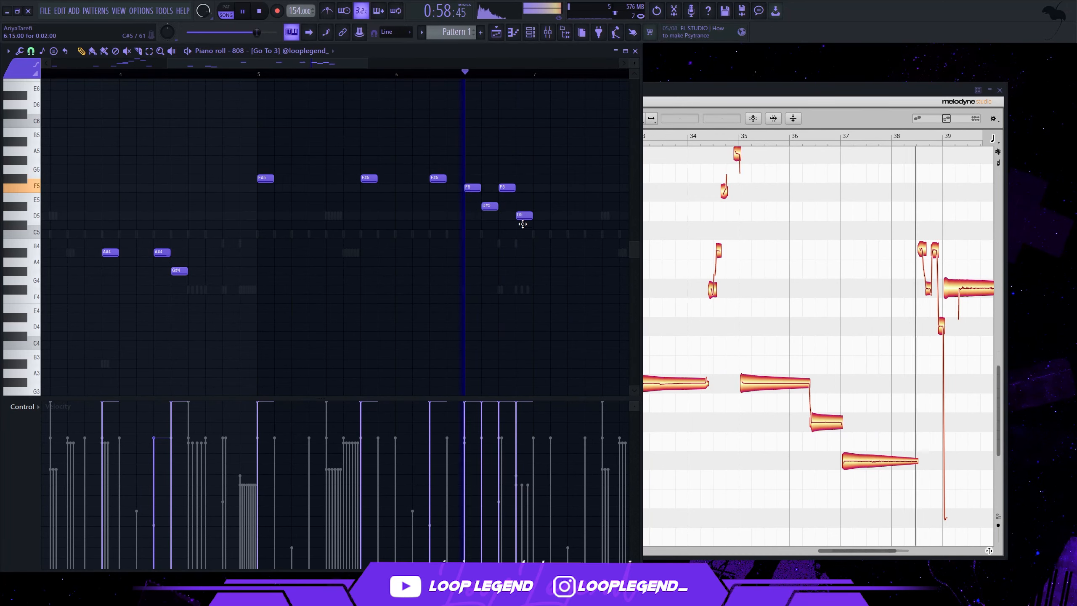
{"action": "key", "text": "F5"}
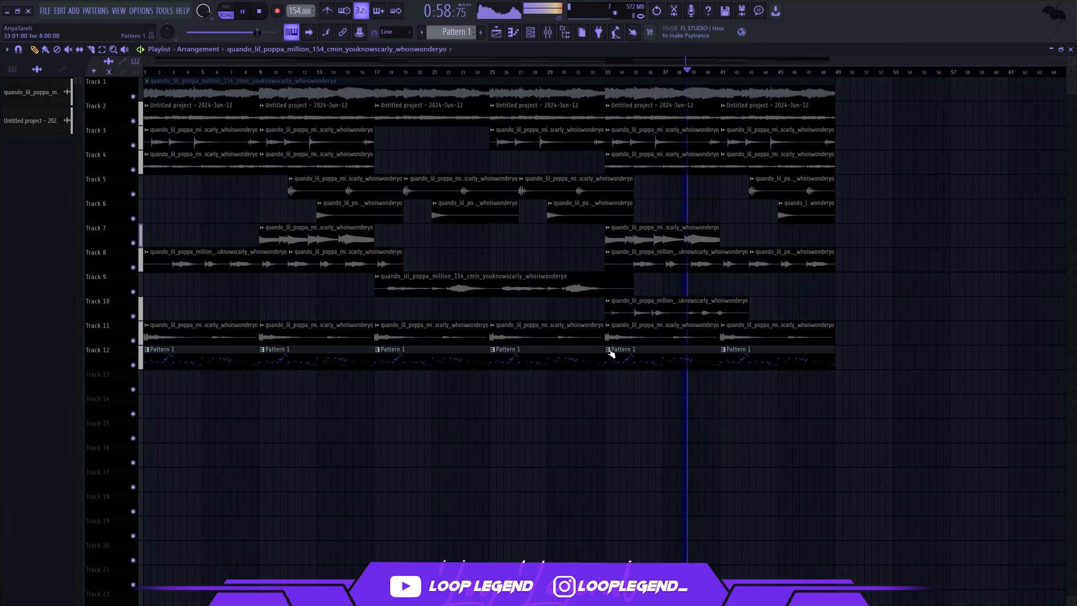
- Make the Pattern 1 clip at bar 33 unique as Pattern 2 and replace the bar 9 clip with a Pattern 2 copy
{"action": "left_click", "coordinate": [609, 351]}
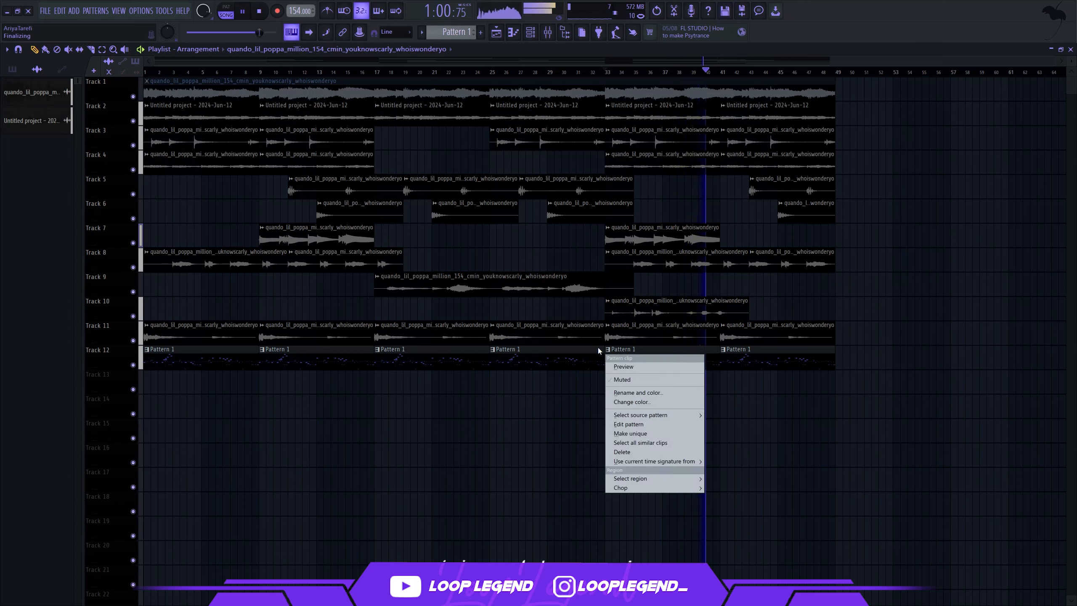
{"action": "left_click", "coordinate": [630, 433]}
{"action": "right_click", "coordinate": [339, 364]}
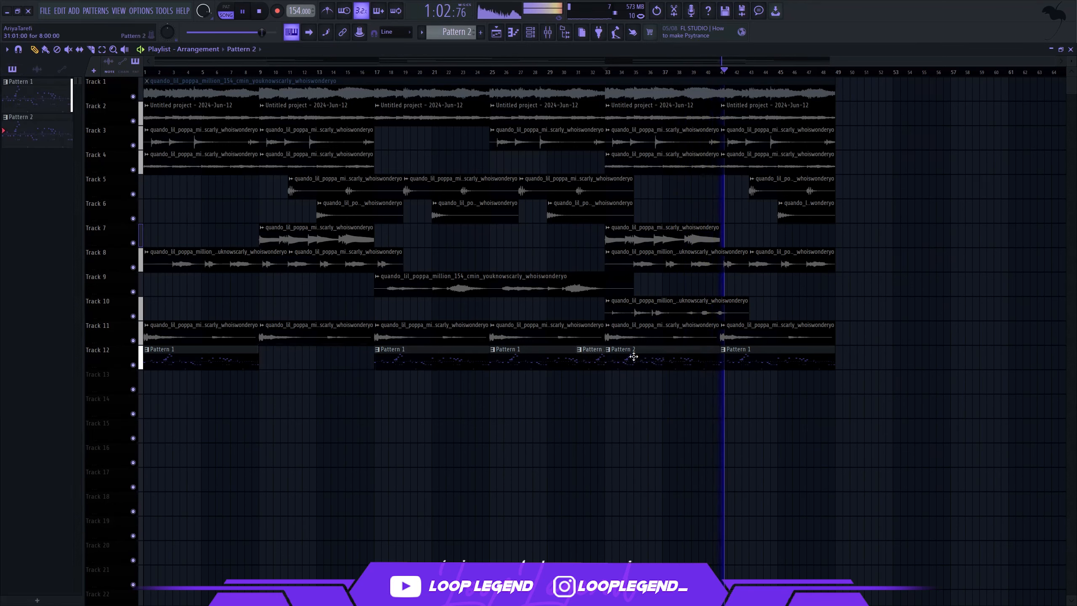
{"action": "left_click_drag", "start_coordinate": [633, 356], "coordinate": [336, 372]}
{"action": "key", "text": "space"}
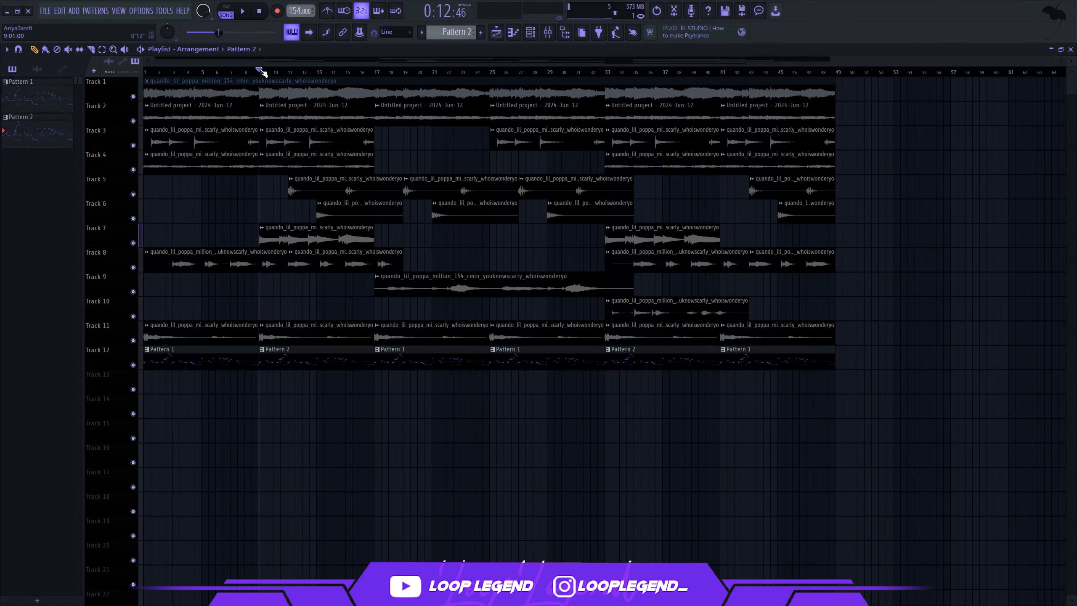
- In Pattern 2's 808 line, add D#5 notes at 7:05, 7:09, 8:05 and about 8:11
{"action": "key", "text": "F7"}
{"action": "key", "text": "space"}
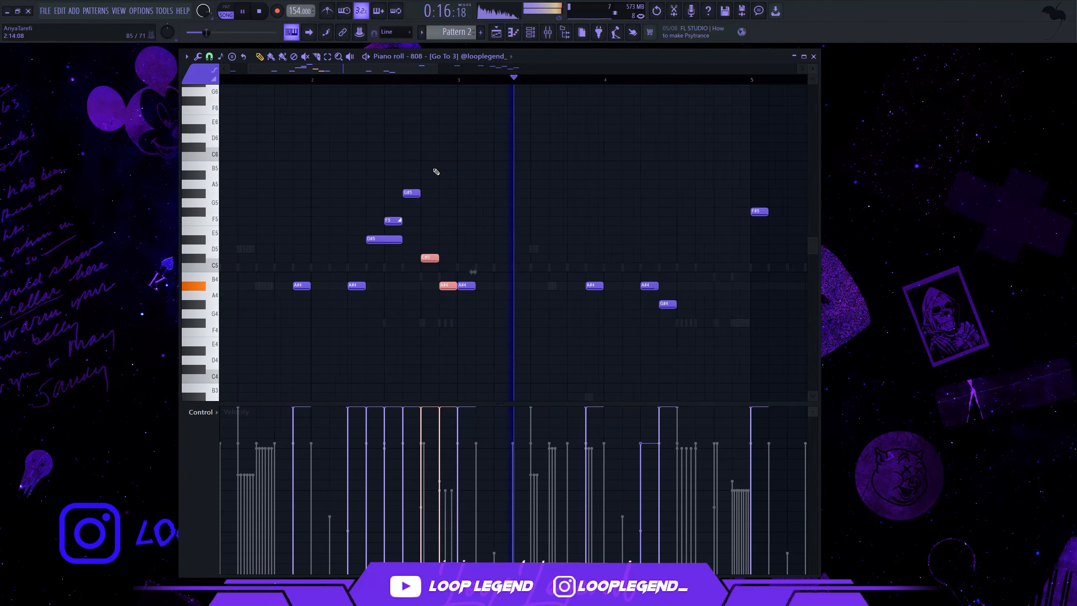
{"action": "scroll", "coordinate": [441, 169], "scroll_direction": "down", "scroll_amount": 3}
{"action": "scroll", "coordinate": [504, 254], "scroll_direction": "up", "scroll_amount": 1}
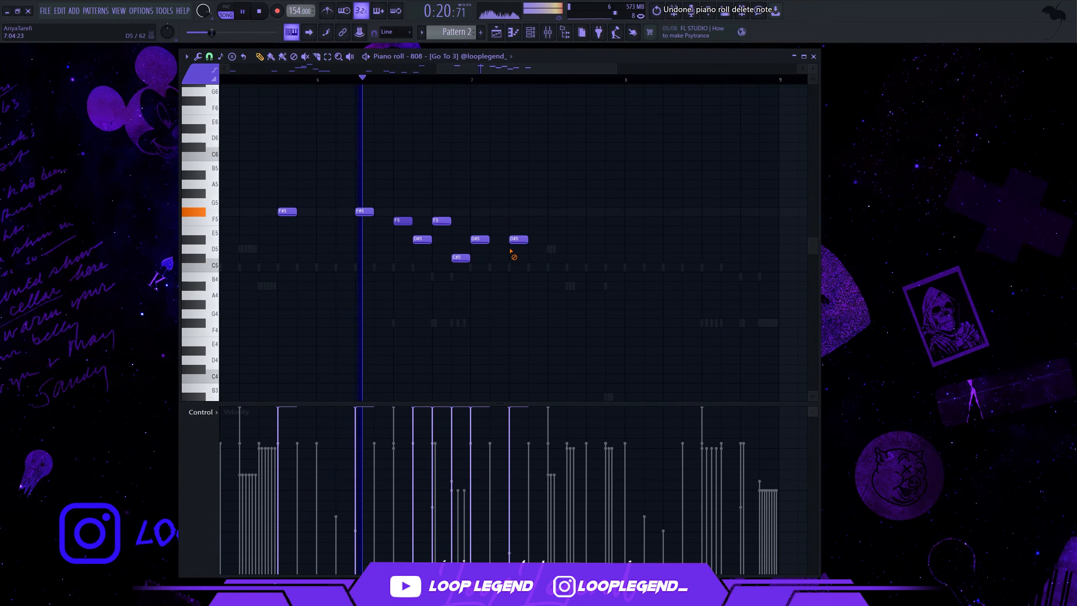
{"action": "left_click", "coordinate": [563, 240]}
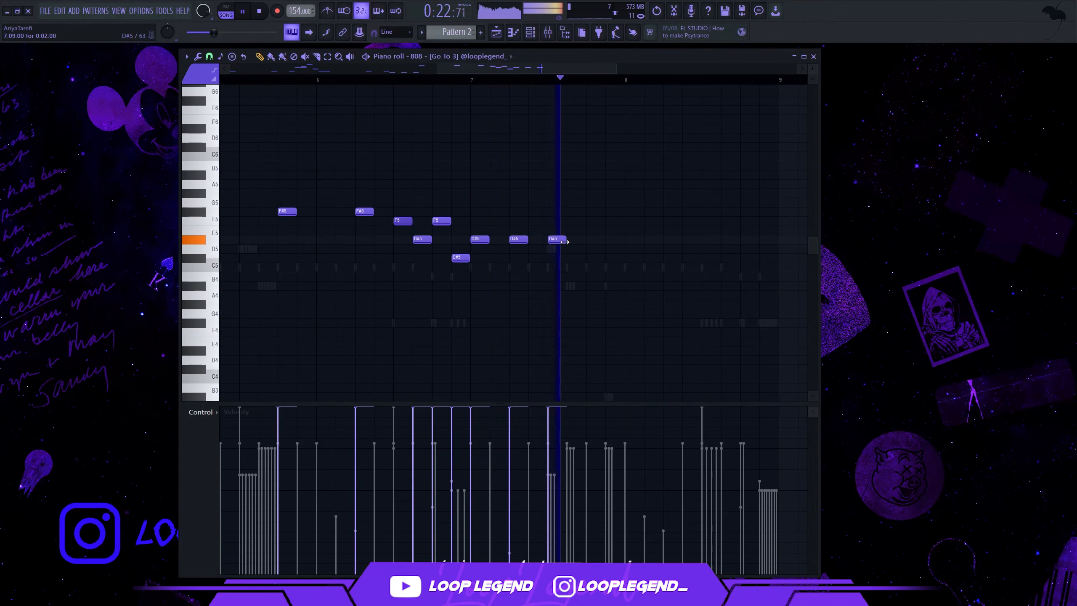
{"action": "left_click", "coordinate": [519, 240]}
{"action": "key", "text": "space"}
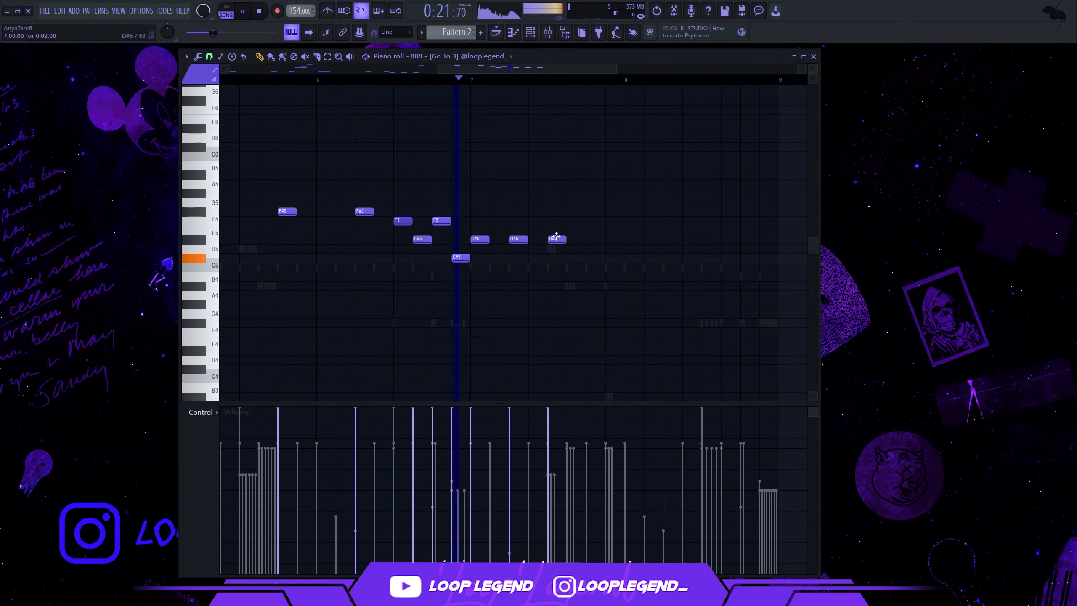
{"action": "left_click", "coordinate": [667, 240]}
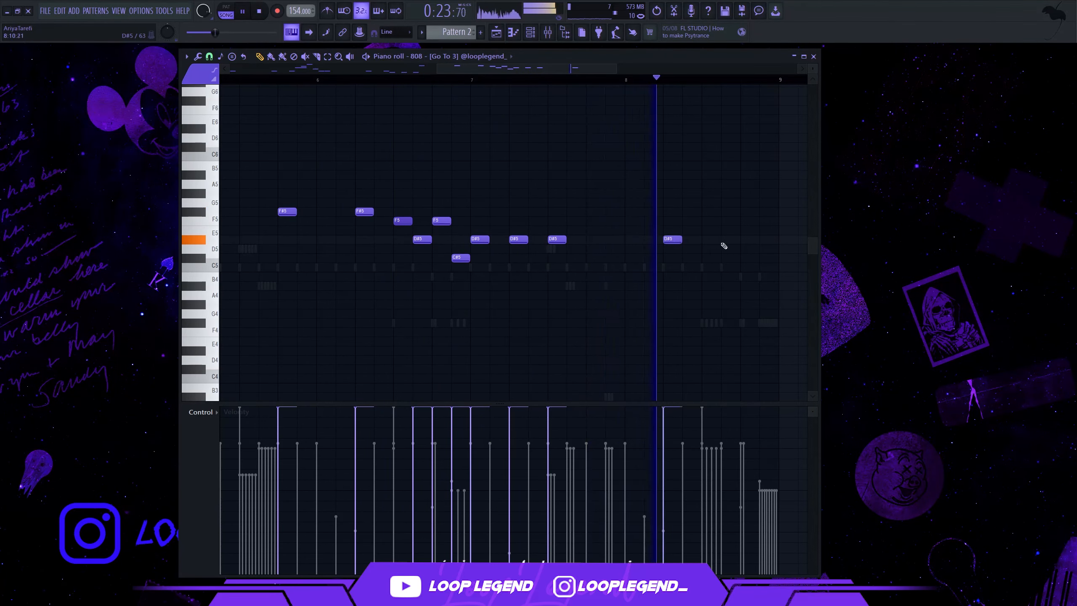
{"action": "left_click", "coordinate": [728, 240]}
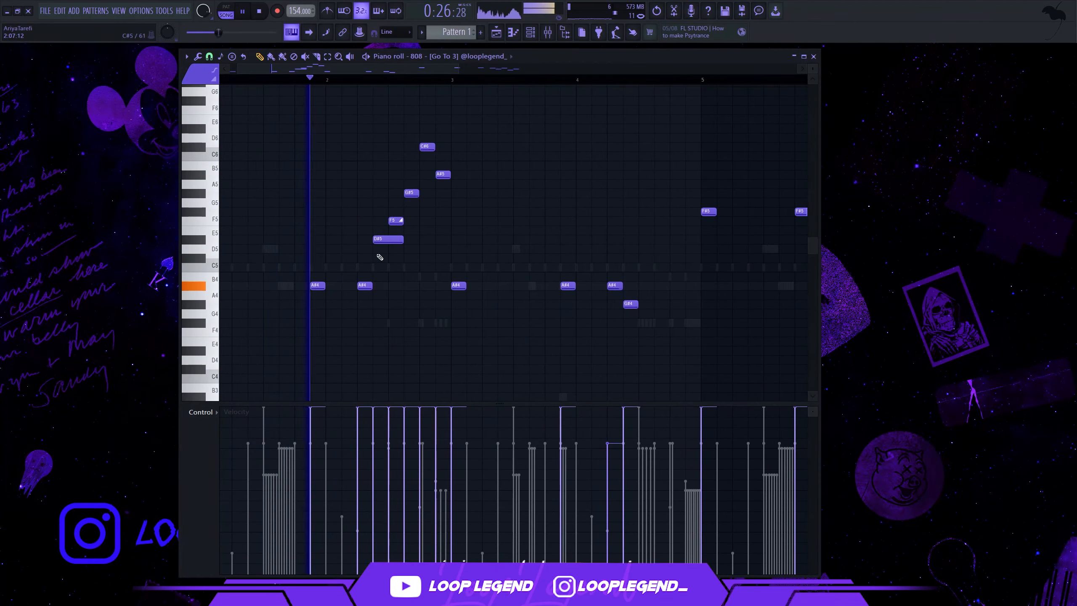
- In Pattern 1's bar 2, replace the notes above A#4 with A#4 notes at 2:11, set to 0% velocity, and 2:15
{"action": "left_click_drag", "start_coordinate": [379, 257], "coordinate": [456, 124]}
{"action": "key", "text": "Delete"}
{"action": "left_click", "coordinate": [409, 285]}
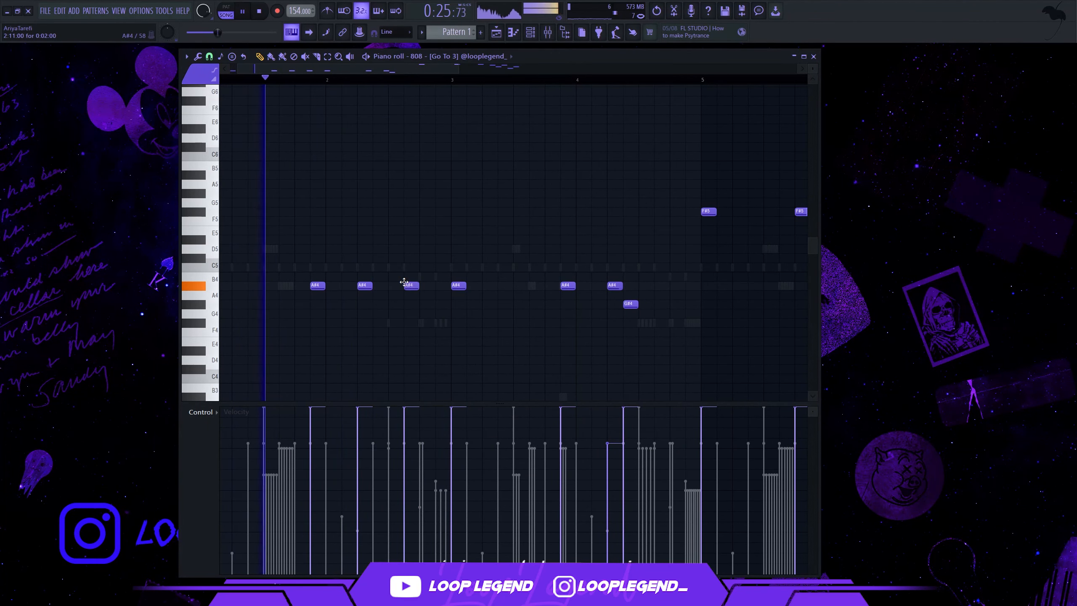
{"action": "left_click_drag", "start_coordinate": [411, 423], "coordinate": [411, 574]}
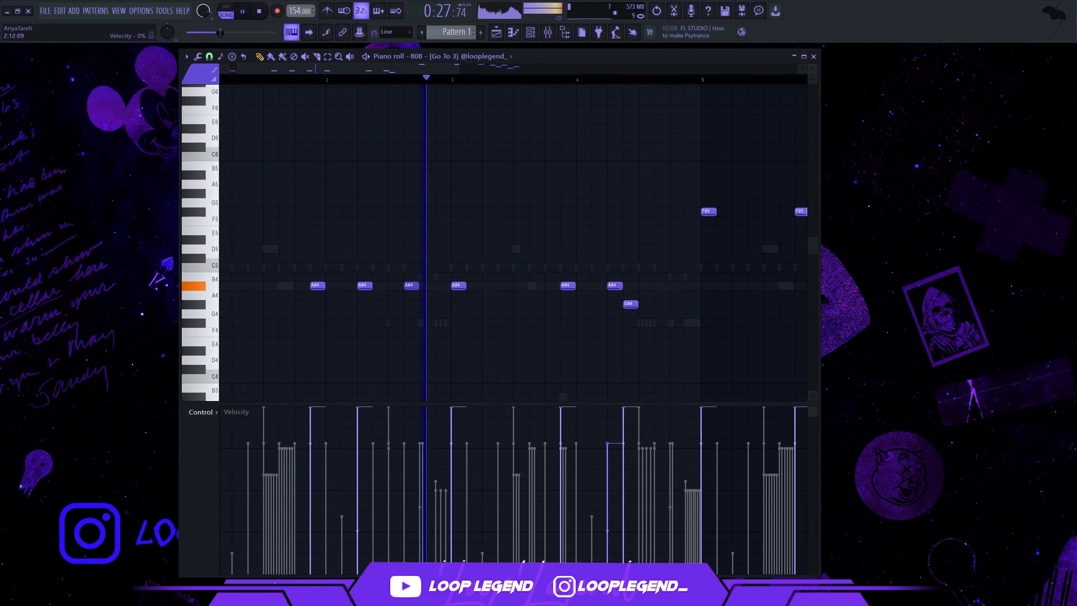
{"action": "left_click", "coordinate": [441, 285]}
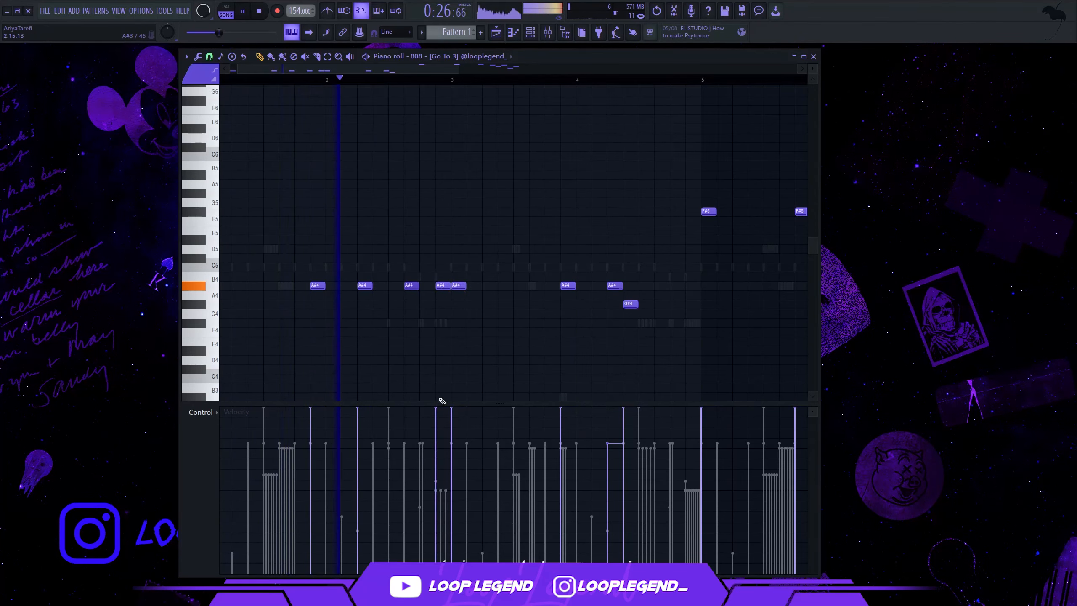
- Add G#4 808 notes at 4:09 and 4:13 in Pattern 1
{"action": "scroll", "coordinate": [462, 294], "scroll_direction": "up", "scroll_amount": 2}
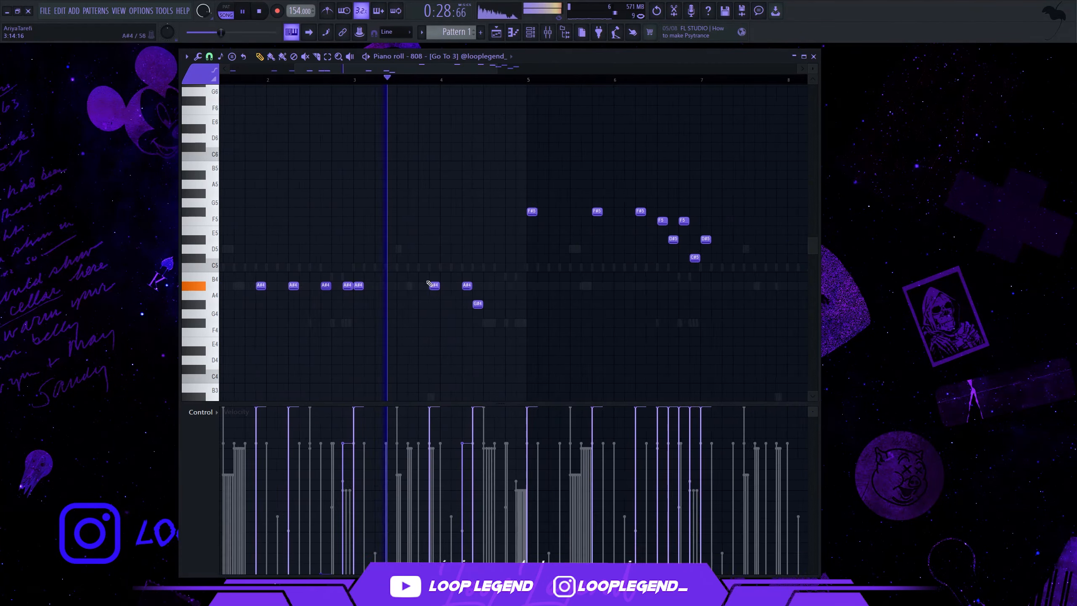
{"action": "left_click", "coordinate": [551, 303]}
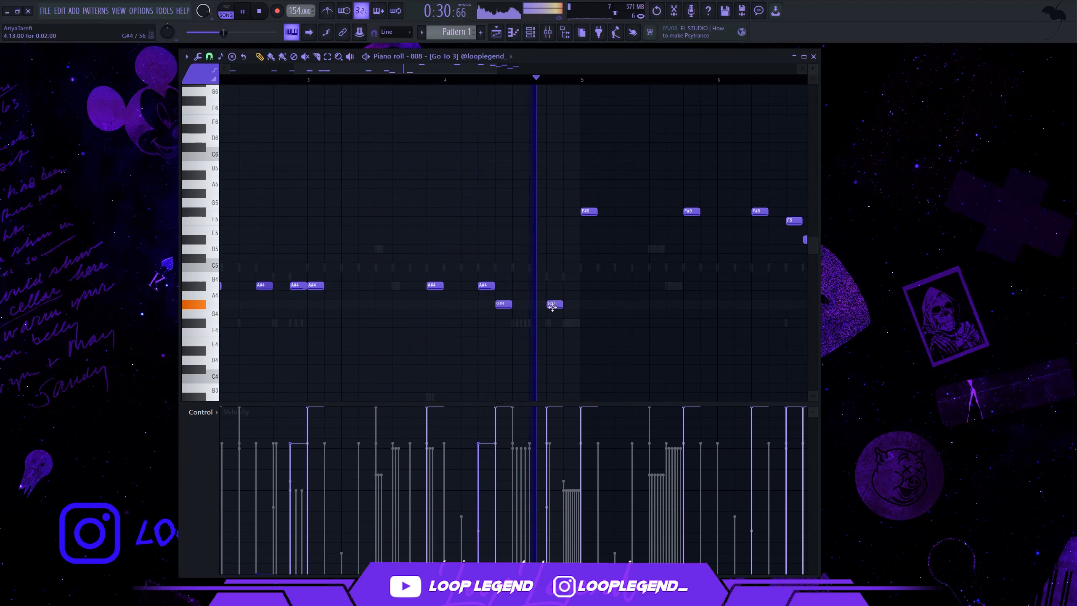
{"action": "key", "text": "space"}
{"action": "left_click", "coordinate": [448, 83]}
{"action": "key", "text": "space"}
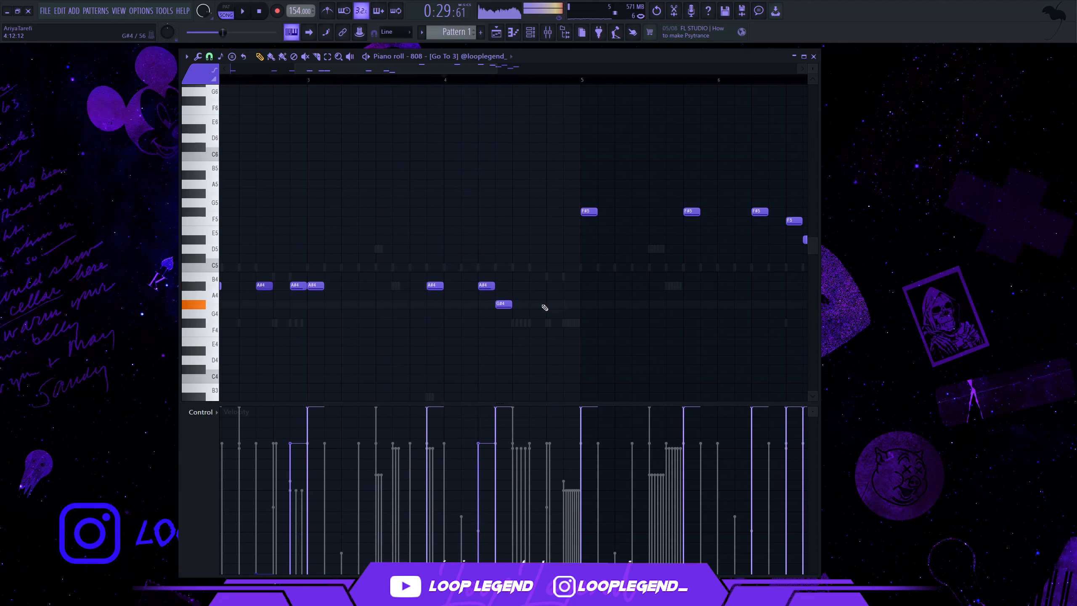
{"action": "left_click_drag", "start_coordinate": [551, 307], "coordinate": [518, 308]}
{"action": "left_click", "coordinate": [553, 305]}
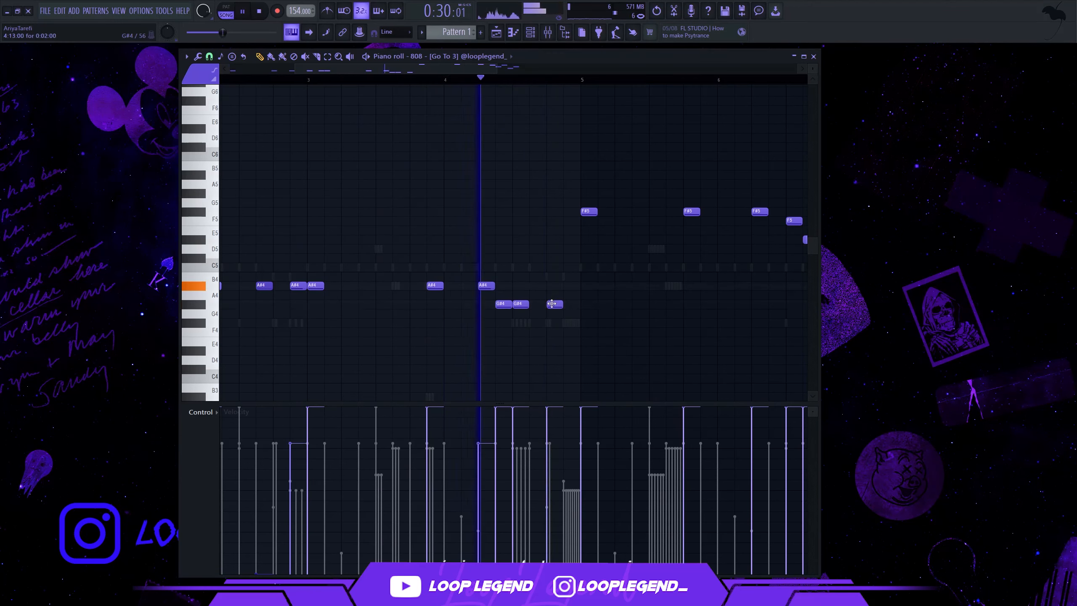
- Delete the five 808 notes from 6:09 to 7:01 in Pattern 1
{"action": "scroll", "coordinate": [585, 271], "scroll_direction": "down", "scroll_amount": 2}
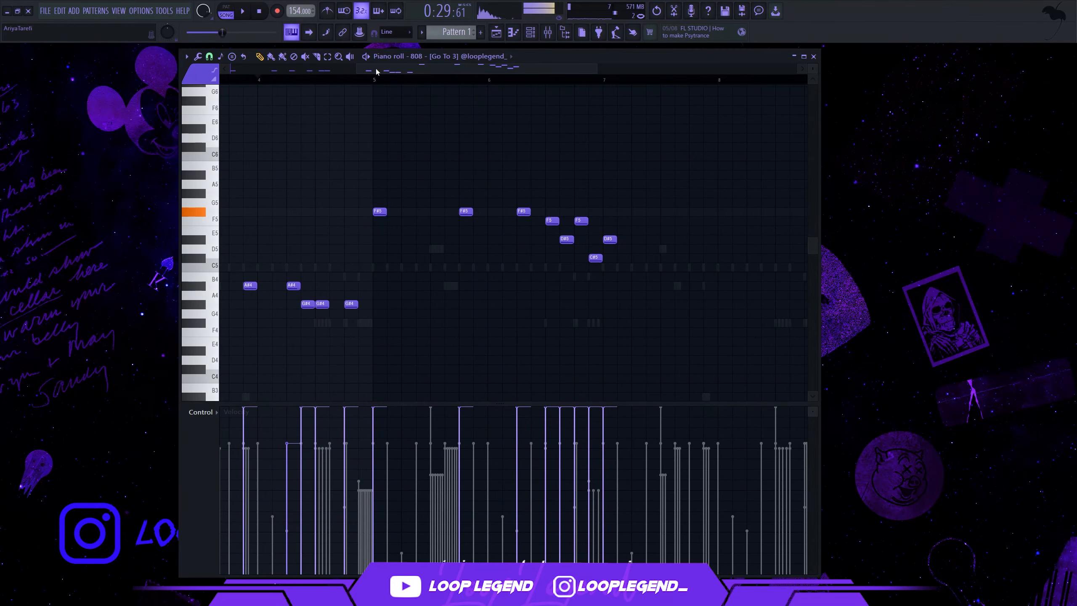
{"action": "scroll", "coordinate": [547, 220], "scroll_direction": "up", "scroll_amount": 1}
{"action": "left_click_drag", "start_coordinate": [673, 281], "coordinate": [551, 188]}
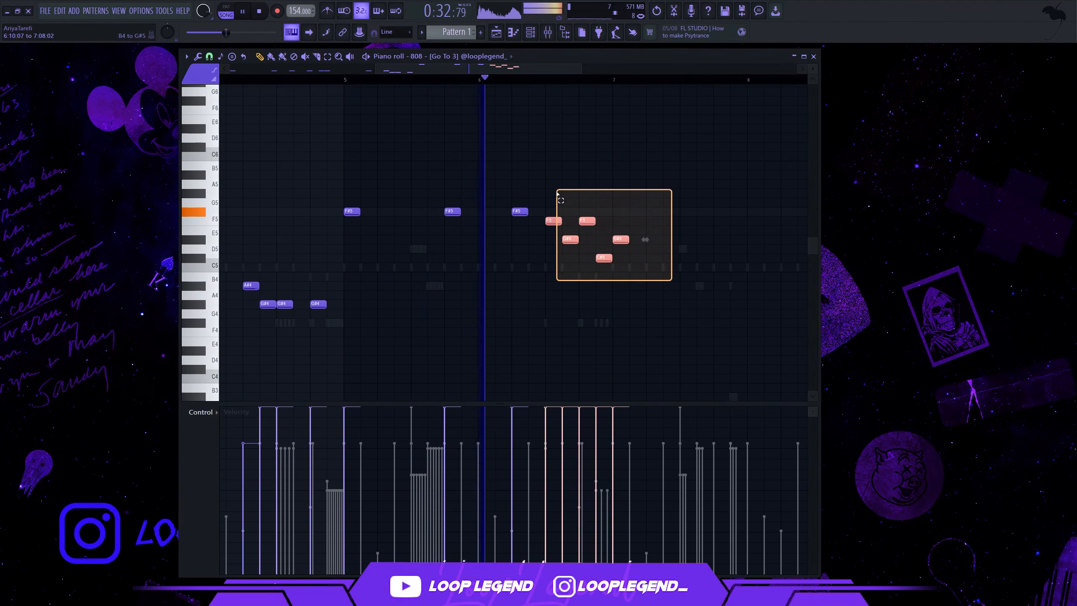
{"action": "key", "text": "Delete"}
- Set the 6:05 note's velocity to about 78% and place F#5 notes at 6:07 and 6:11
{"action": "left_click", "coordinate": [511, 443]}
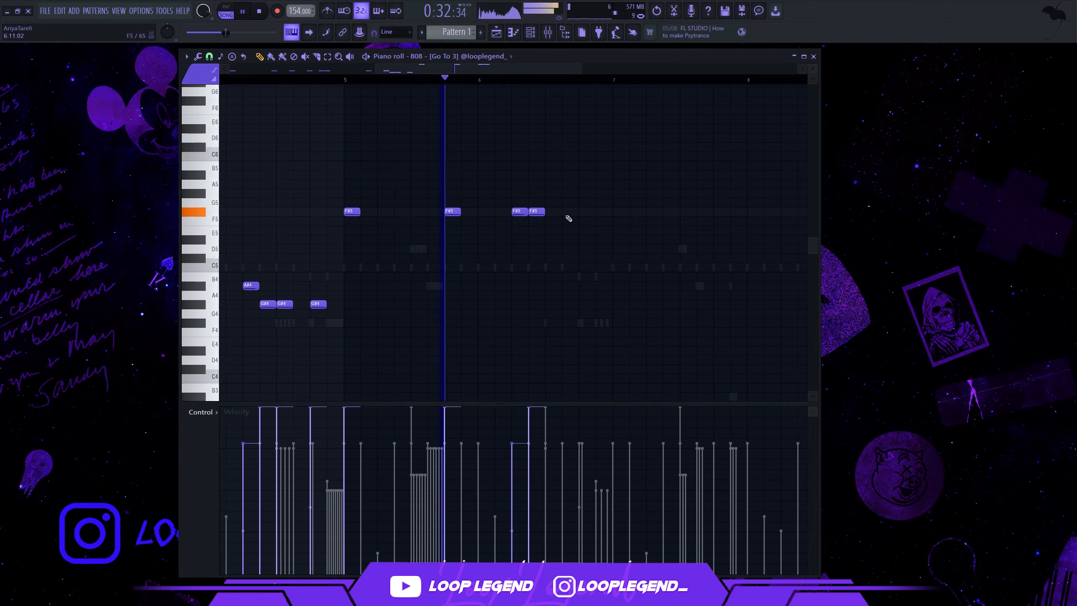
{"action": "left_click", "coordinate": [570, 212]}
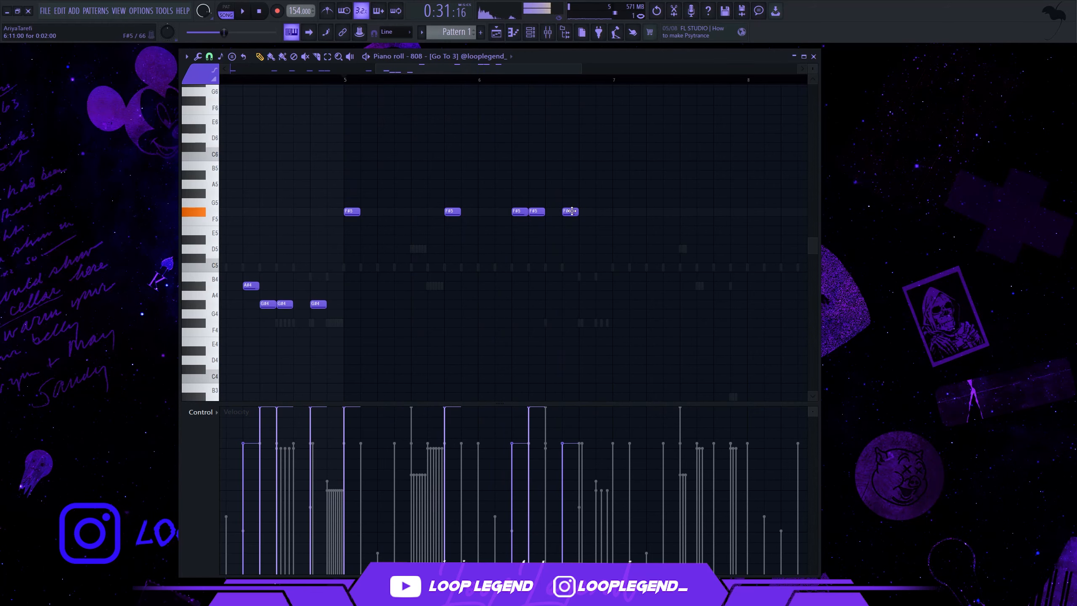
{"action": "key", "text": "space"}
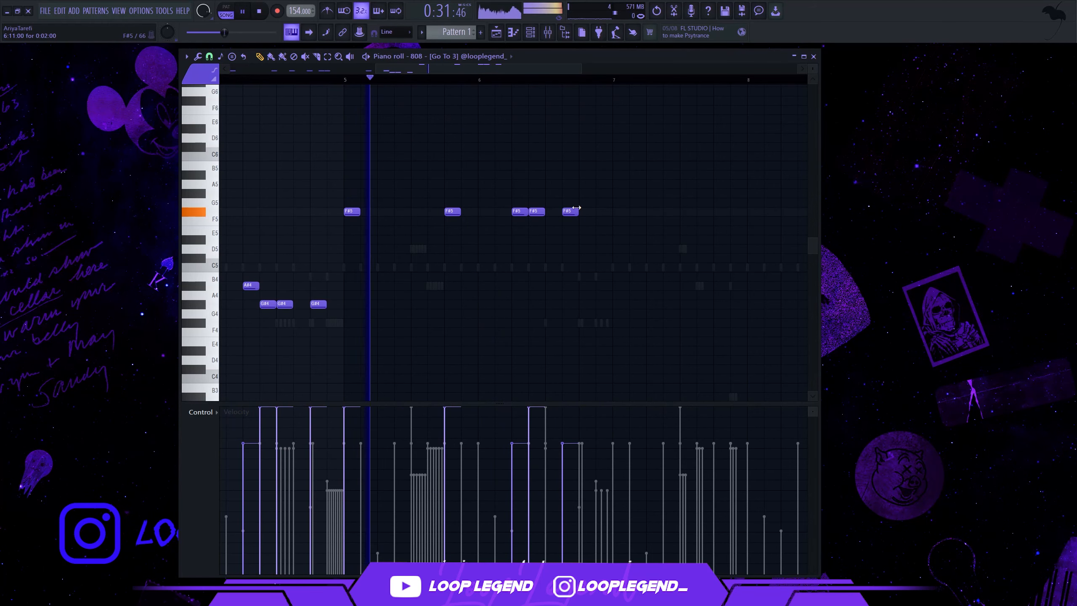
- Change the grid snap, turn the 6:11 note into two half-step F#5 hits and add an F#5 at 6:13
{"action": "left_click", "coordinate": [581, 212]}
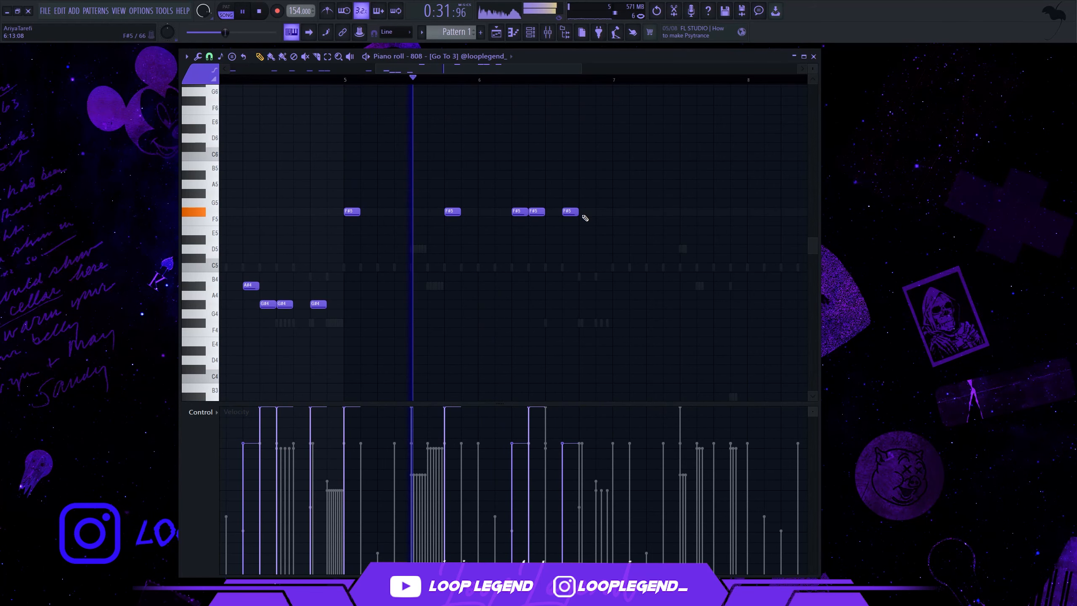
{"action": "left_click", "coordinate": [209, 56]}
{"action": "left_click", "coordinate": [237, 149]}
{"action": "left_click", "coordinate": [566, 212]}
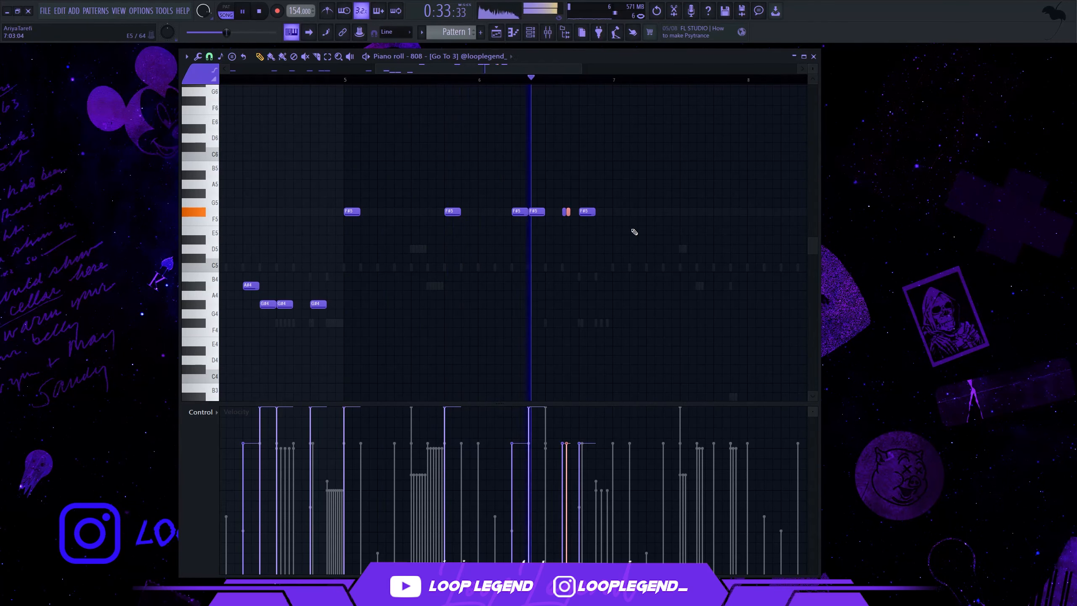
- Place F#5 808 notes at 7:01, 7:13, 8:05 and 8:11
{"action": "scroll", "coordinate": [634, 231], "scroll_direction": "up", "scroll_amount": 2}
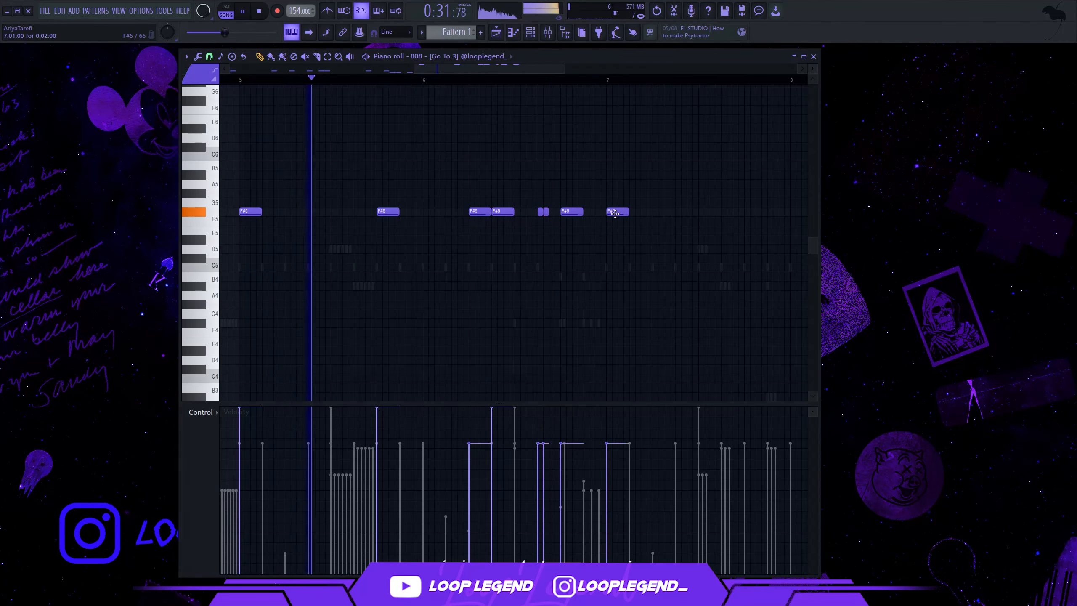
{"action": "left_click", "coordinate": [617, 212]}
{"action": "scroll", "coordinate": [637, 241], "scroll_direction": "down", "scroll_amount": 2}
{"action": "scroll", "coordinate": [603, 219], "scroll_direction": "up", "scroll_amount": 2}
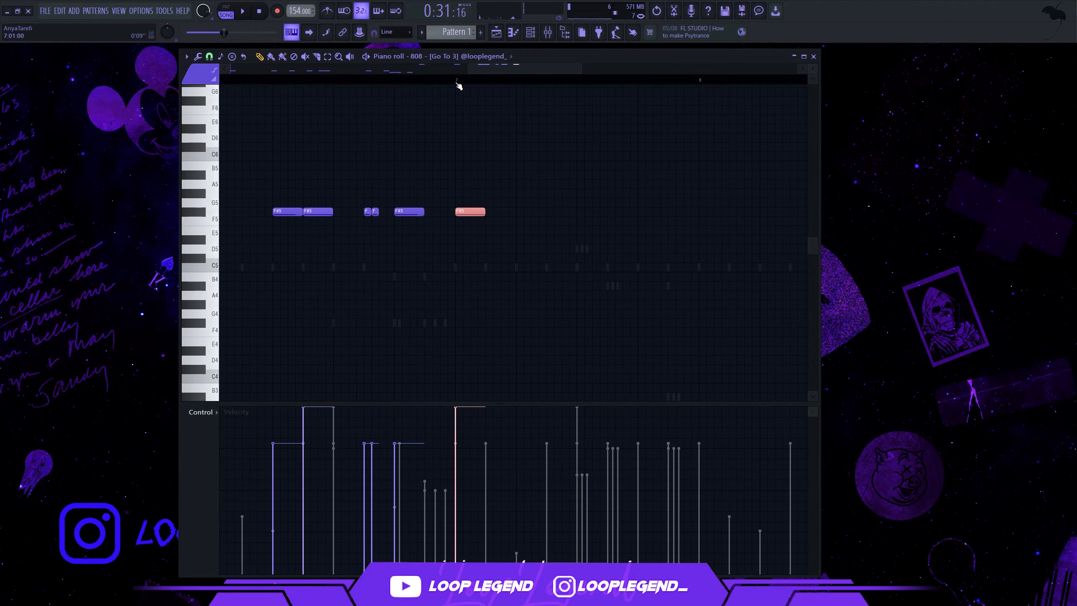
{"action": "left_click", "coordinate": [617, 212]}
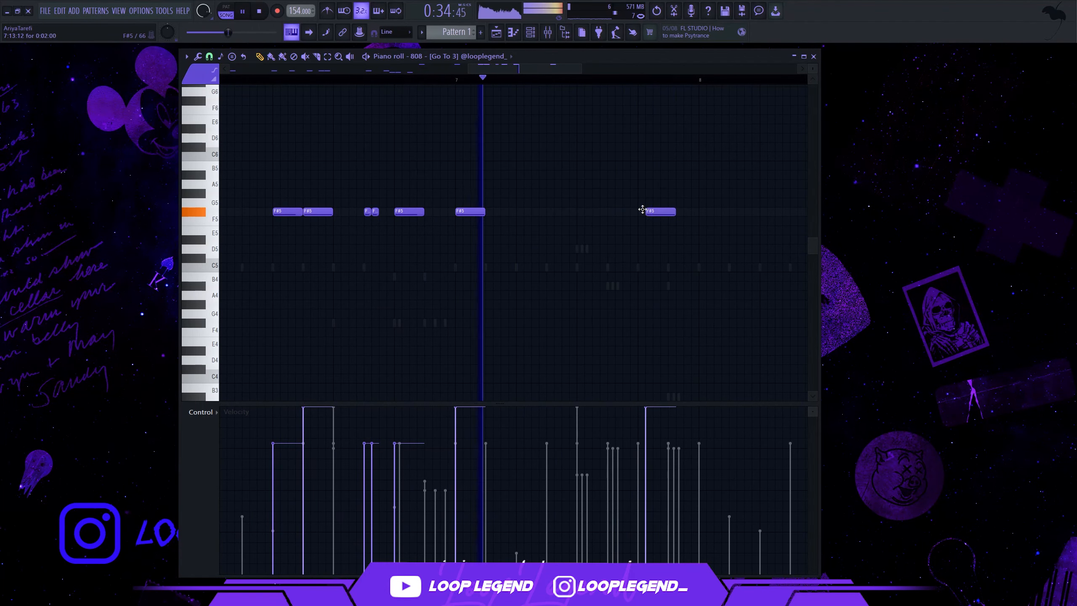
{"action": "left_click_drag", "start_coordinate": [642, 209], "coordinate": [643, 208]}
{"action": "scroll", "coordinate": [385, 204], "scroll_direction": "down", "scroll_amount": 2}
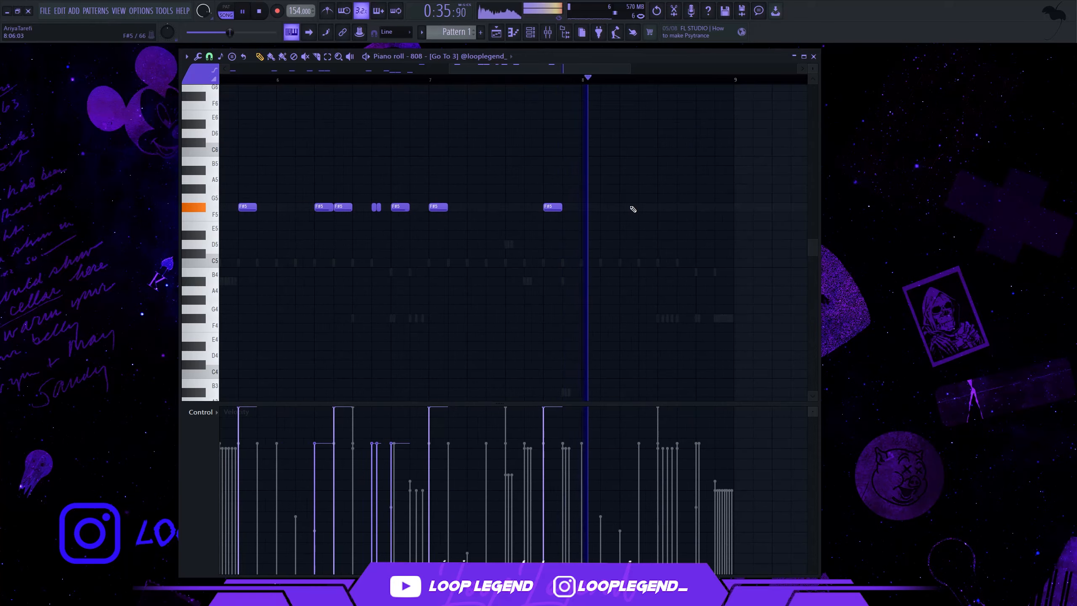
{"action": "left_click", "coordinate": [627, 207]}
{"action": "left_click", "coordinate": [679, 207]}
{"action": "scroll", "coordinate": [642, 195], "scroll_direction": "down", "scroll_amount": 2}
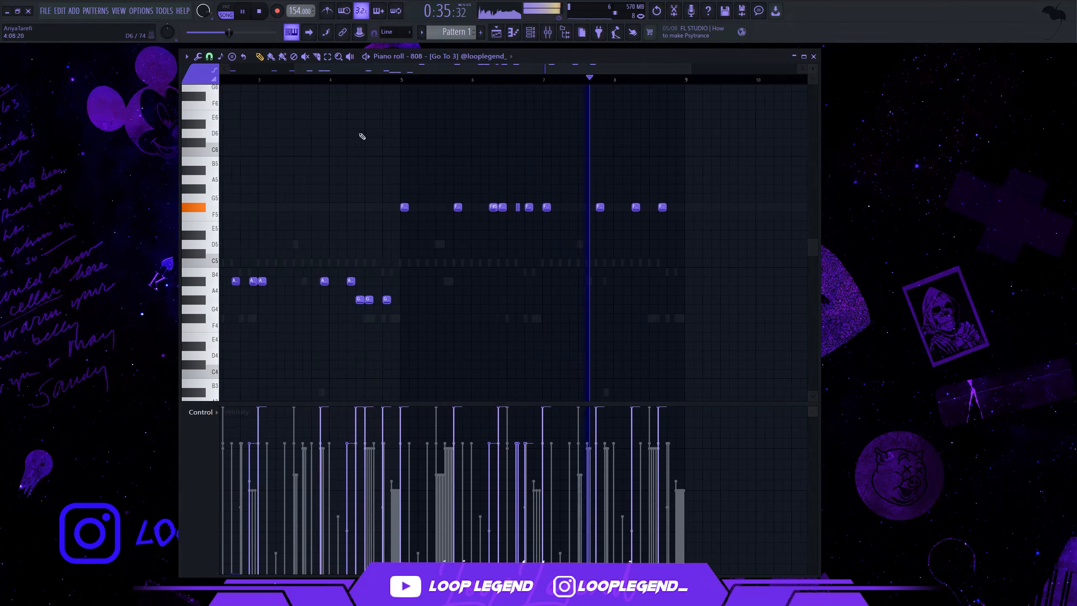
- Add an A#4 slide note at 8:15 to finish Pattern 1's 808 line
{"action": "scroll", "coordinate": [663, 296], "scroll_direction": "up", "scroll_amount": 5}
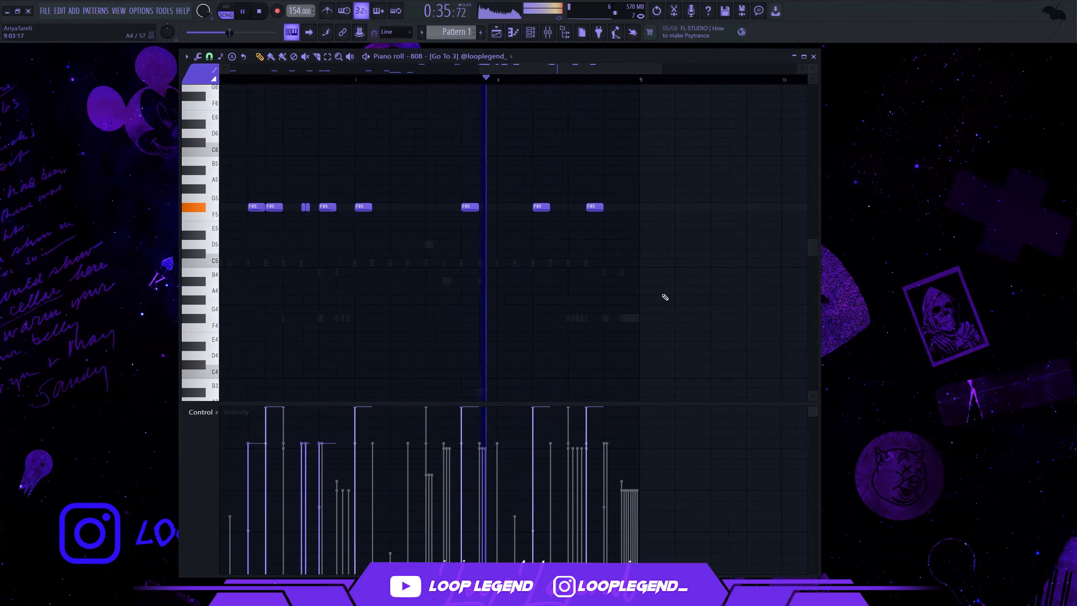
{"action": "left_click", "coordinate": [596, 280]}
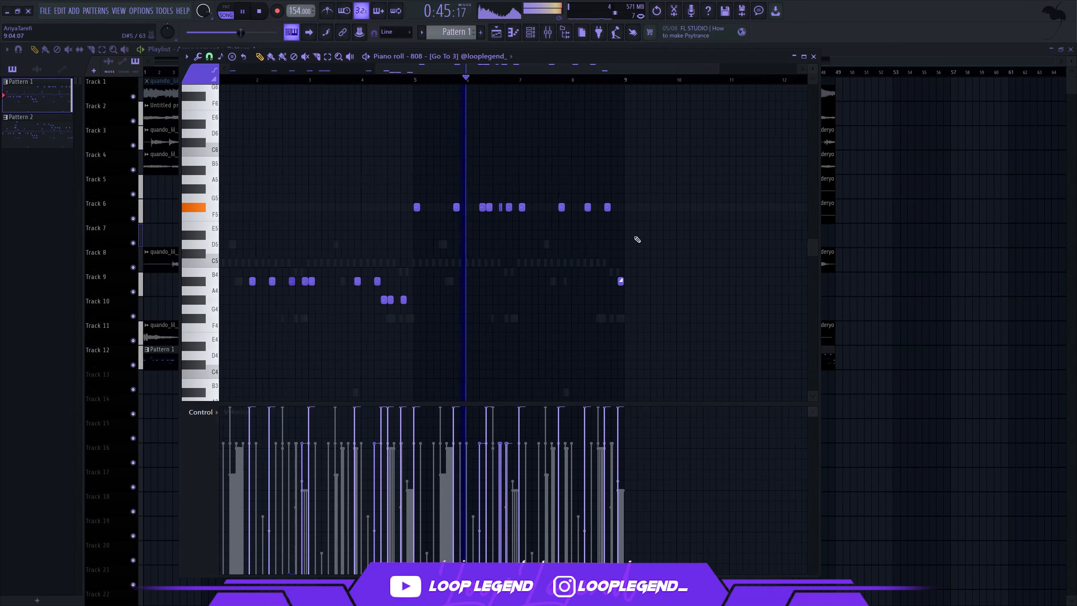
{"action": "scroll", "coordinate": [635, 241], "scroll_direction": "down", "scroll_amount": 2}
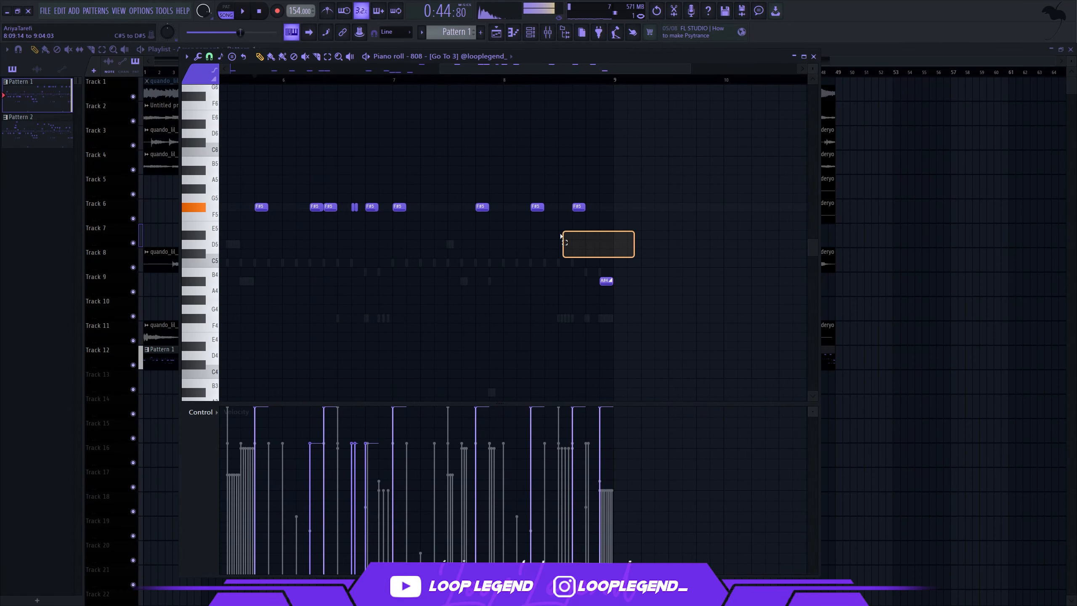
- Transpose the F#5 808 notes from 7:01 to 8:11 down to D#5 and play the result
{"action": "left_click_drag", "start_coordinate": [561, 237], "coordinate": [392, 165]}
{"action": "key", "text": "Down"}
{"action": "key", "text": "space"}
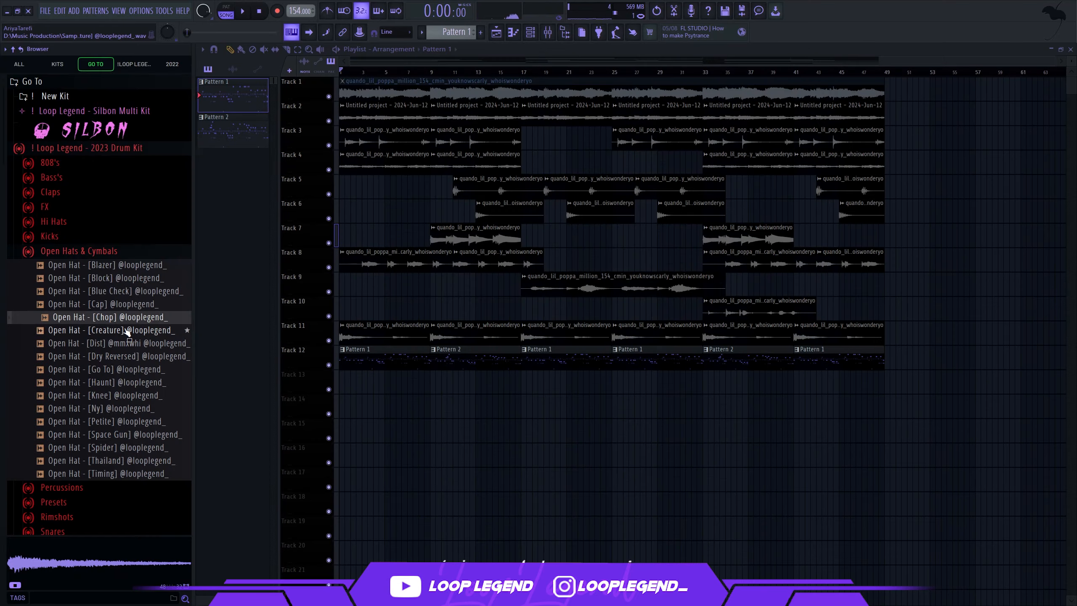
- Audition the Open Hat - [Creature] sample from the 2023 Drum Kit and load it into a new channel
{"action": "left_click", "coordinate": [127, 331]}
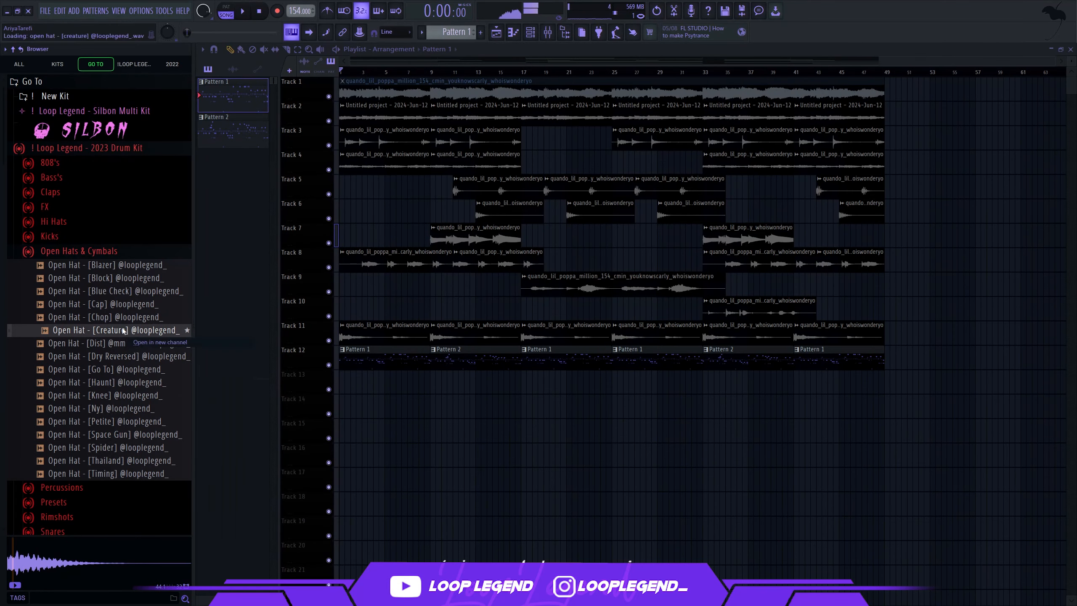
{"action": "double_click", "coordinate": [122, 330]}
{"action": "key", "text": "space"}
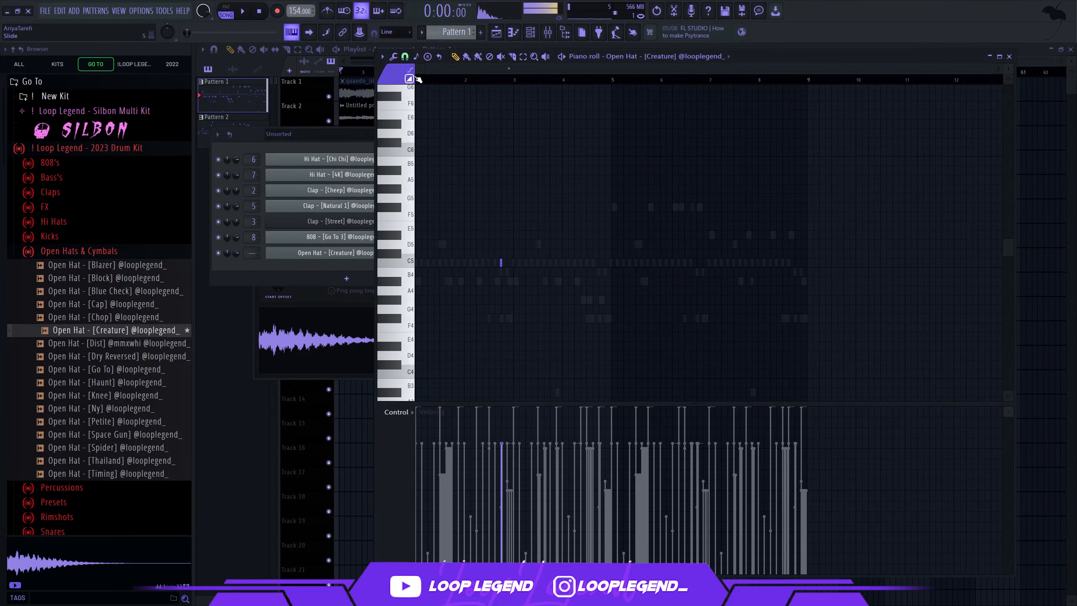
- Add a lower slide note to the open hat late in bar 2 and stretch it into bar 3
{"action": "scroll", "coordinate": [502, 303], "scroll_direction": "up", "scroll_amount": 3}
{"action": "left_click", "coordinate": [514, 290]}
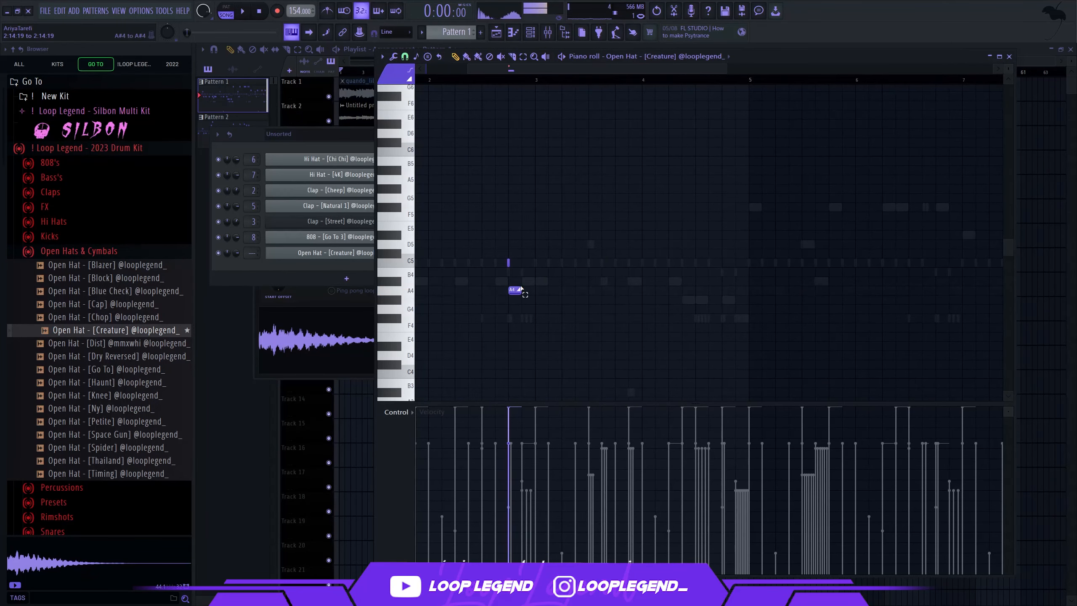
{"action": "left_click_drag", "start_coordinate": [518, 292], "coordinate": [548, 317]}
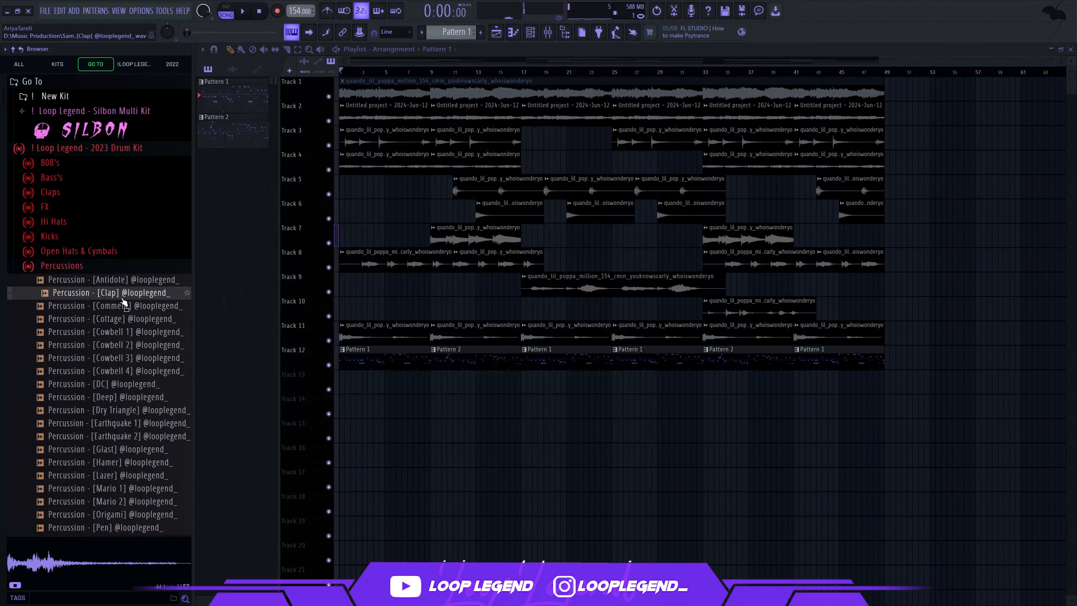
- Load the Percussion - [Clap] sample into a new channel
{"action": "right_click", "coordinate": [122, 292]}
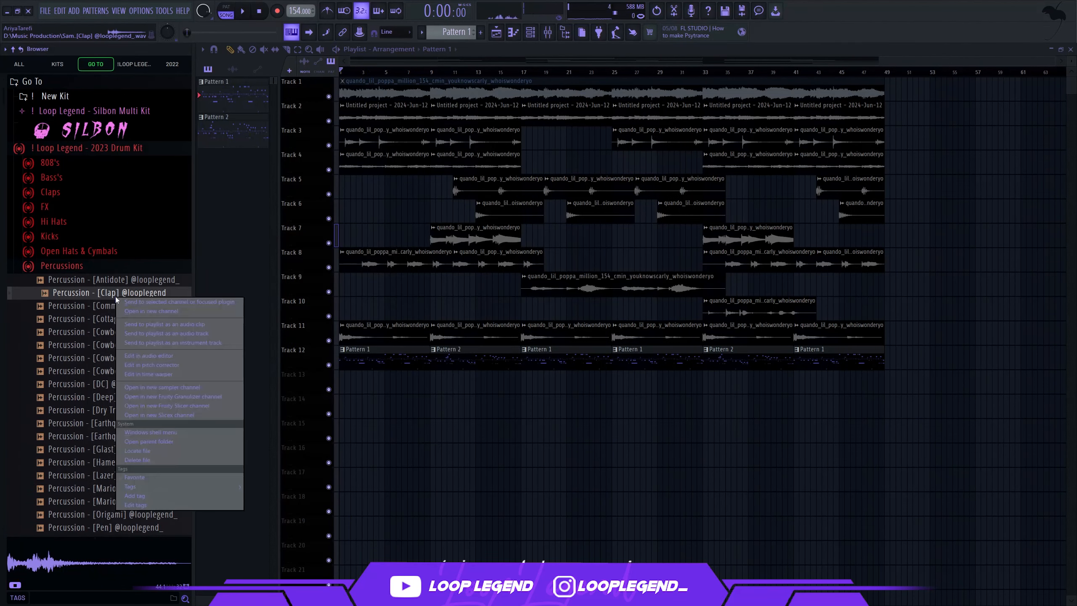
{"action": "left_click", "coordinate": [140, 303]}
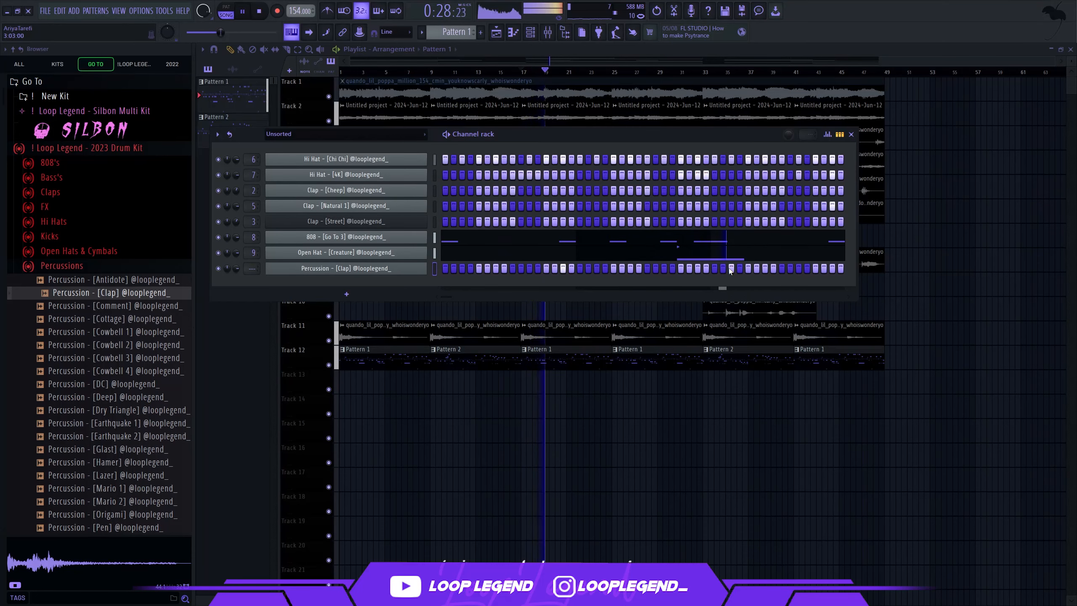
{"action": "key", "text": "F7"}
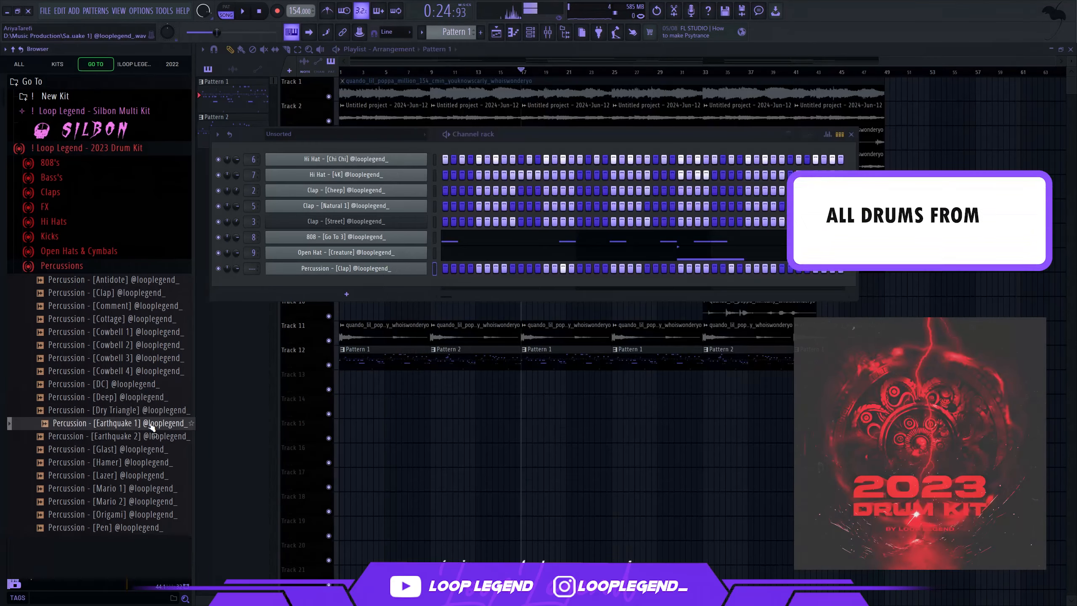
- Audition the Earthquake 2 and Deep percussion samples and load Percussion - [Deep] into a new channel
{"action": "left_click", "coordinate": [127, 436]}
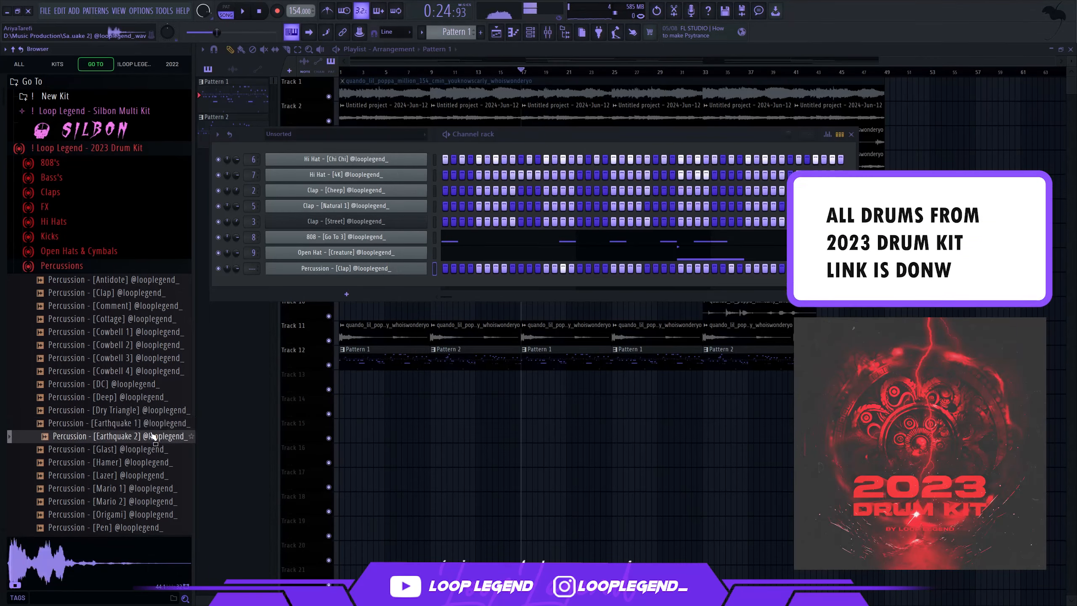
{"action": "left_click", "coordinate": [147, 398]}
{"action": "right_click", "coordinate": [148, 397]}
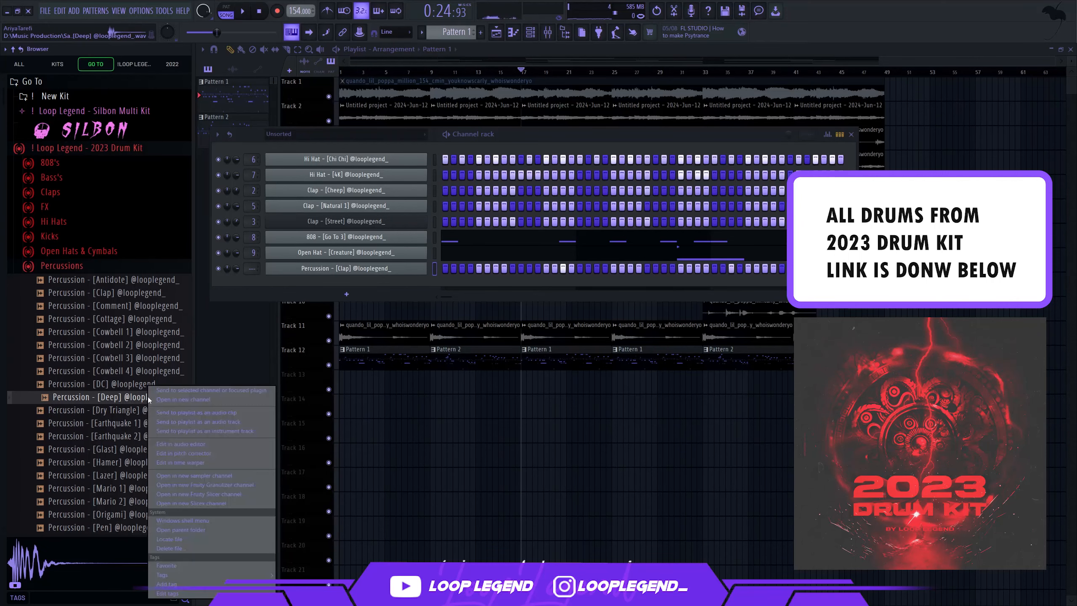
{"action": "left_click", "coordinate": [169, 411]}
- Audition the Tom and Tom 2 percussion samples and load Percussion - [Tom 2] into a new channel
{"action": "left_click", "coordinate": [116, 358]}
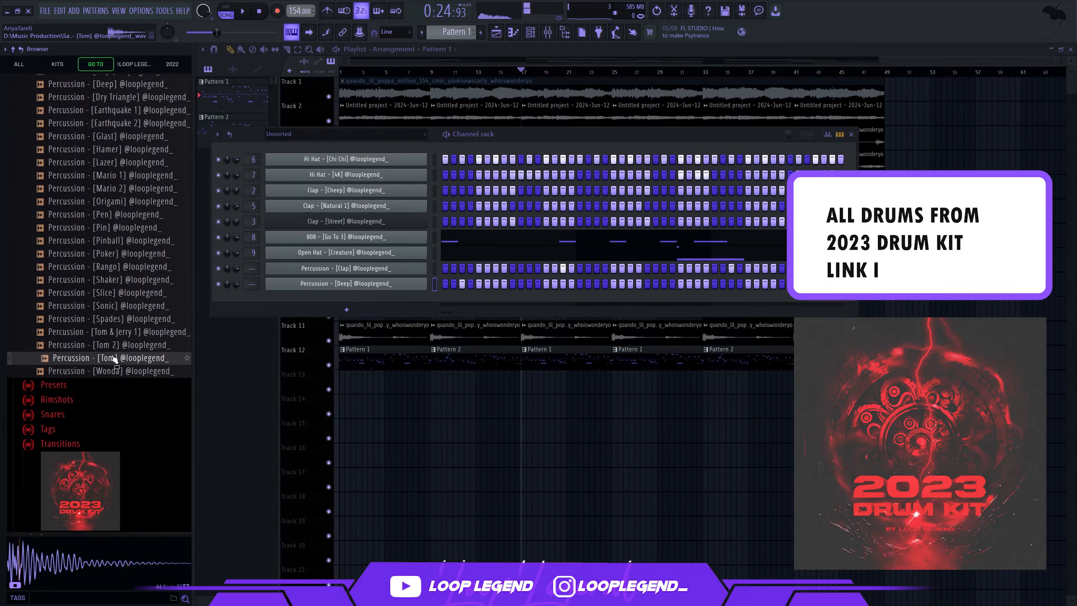
{"action": "left_click", "coordinate": [121, 349]}
{"action": "right_click", "coordinate": [122, 350]}
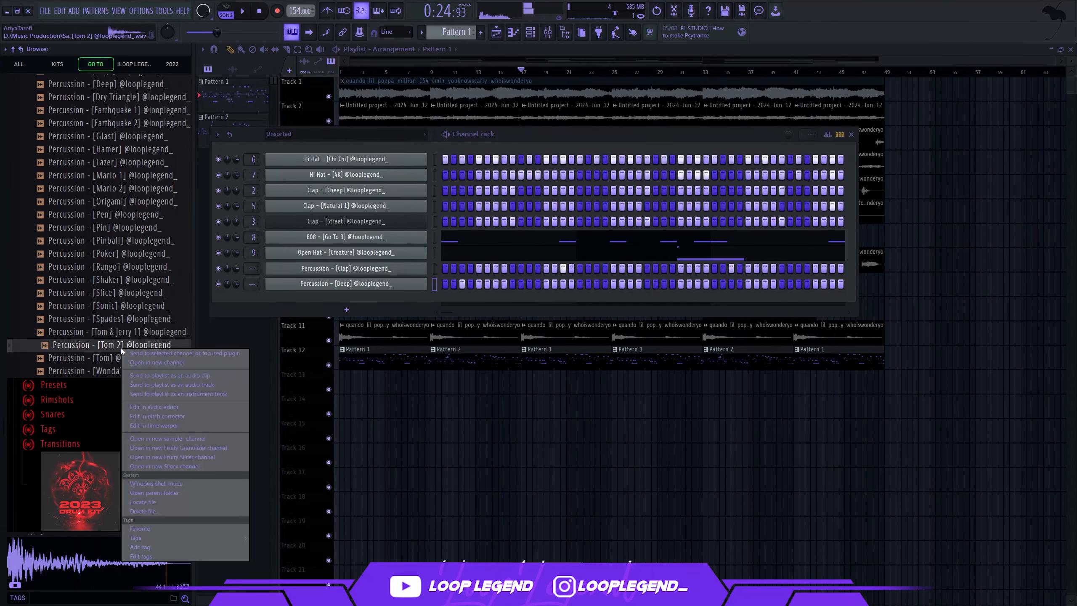
{"action": "left_click", "coordinate": [154, 361]}
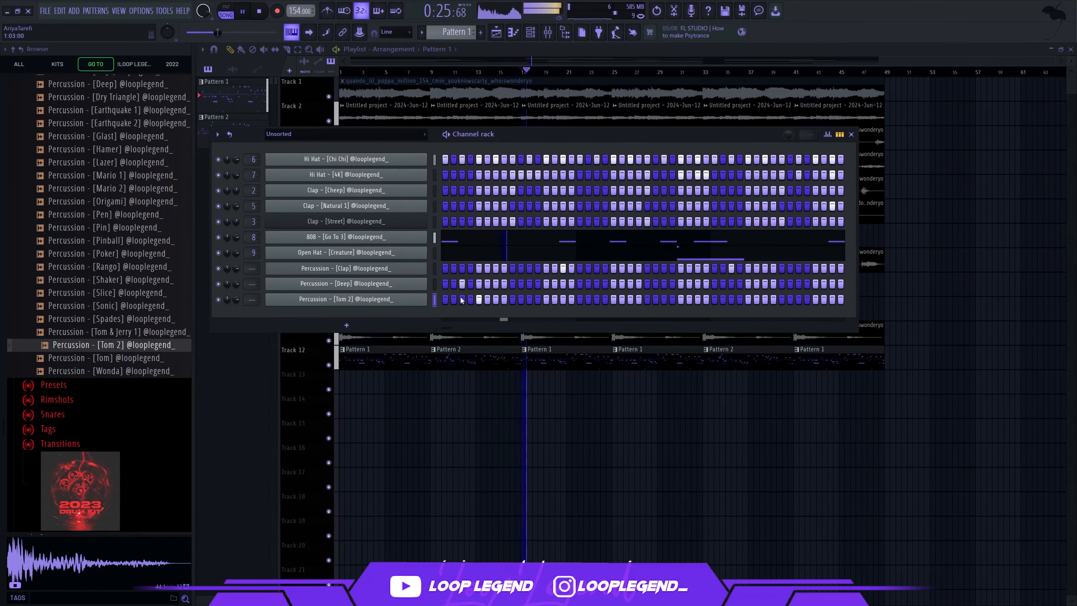
- Route the Clap, Deep and Tom 2 percussion channels to mixer tracks 10, 11 and 12
{"action": "key", "text": "ctrl+l"}
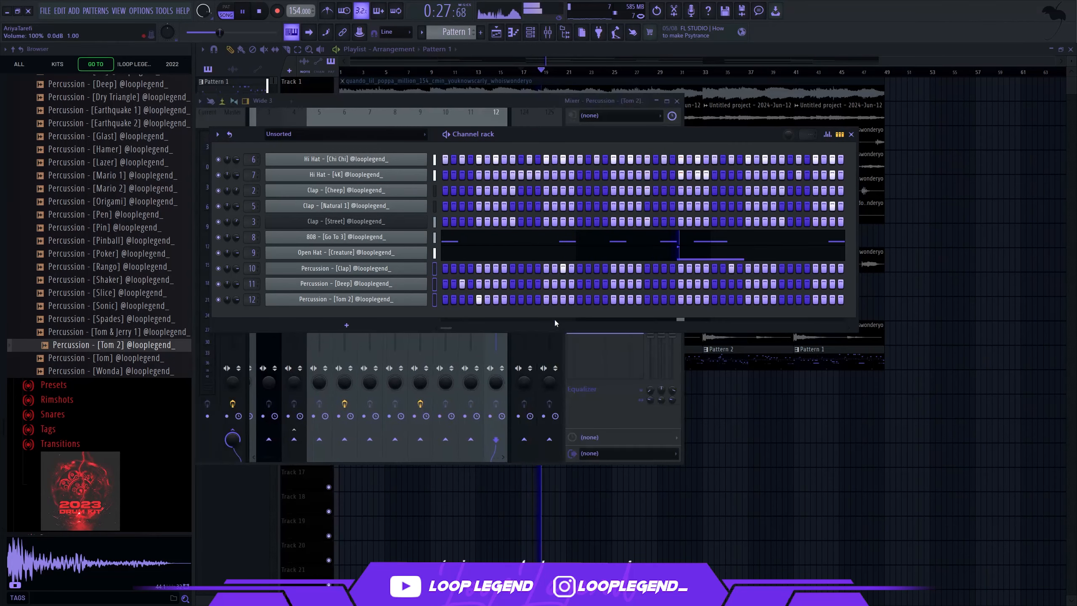
{"action": "key", "text": "space"}
{"action": "key", "text": "F6"}
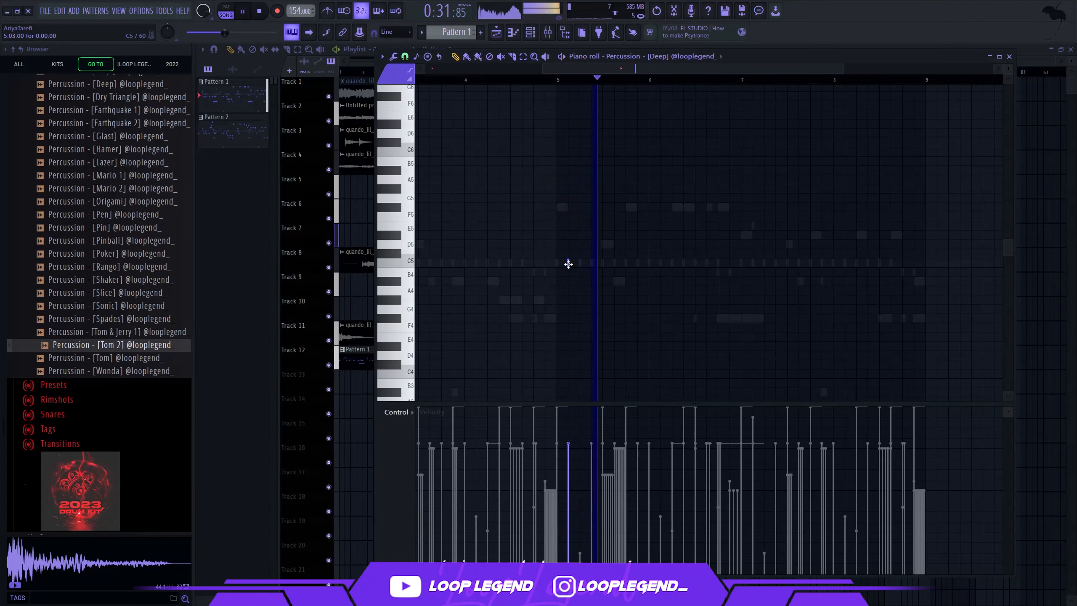
- Add two C5 notes to Percussion - [Deep], one near the end of bar 6 and one early in bar 7
{"action": "scroll", "coordinate": [568, 264], "scroll_direction": "up", "scroll_amount": 4, "text": "ctrl"}
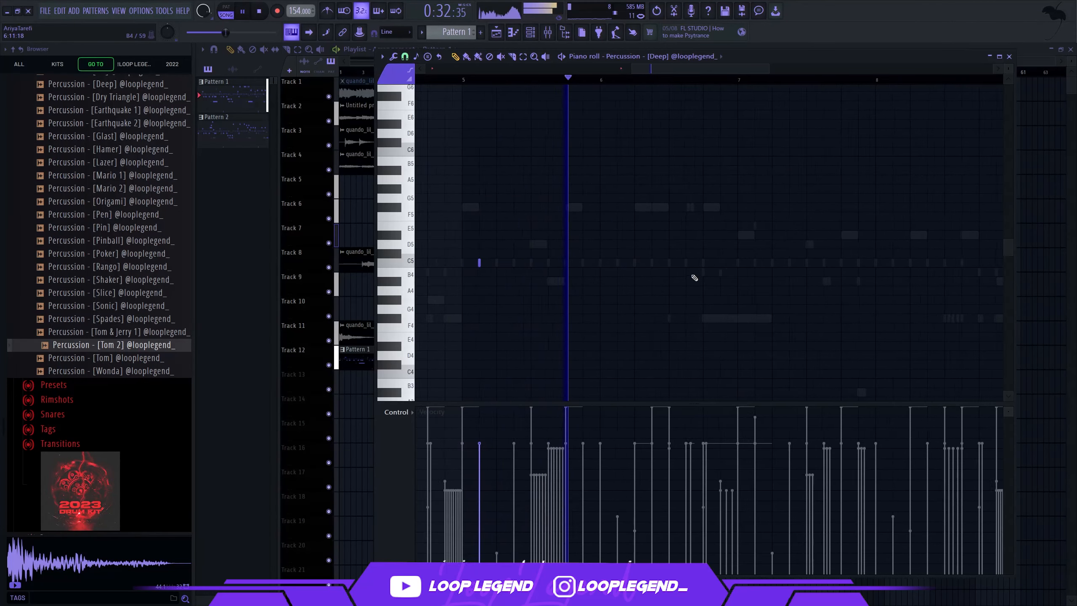
{"action": "left_click", "coordinate": [720, 262]}
{"action": "left_click", "coordinate": [770, 263]}
{"action": "scroll", "coordinate": [911, 279], "scroll_direction": "down", "scroll_amount": 2, "text": "ctrl"}
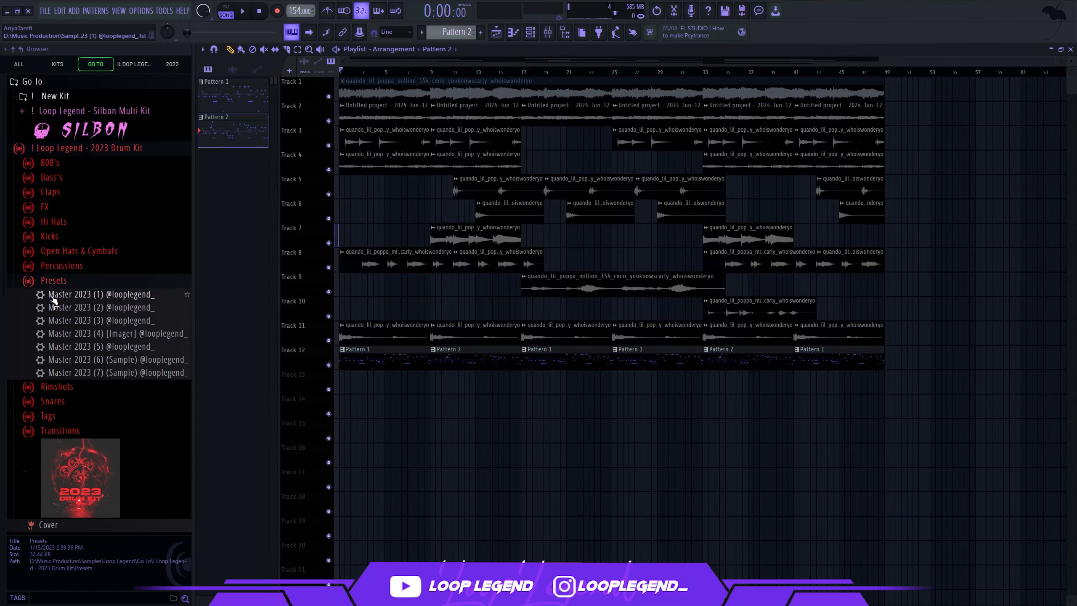
- Load the Master 2023 (2) preset onto the Master mixer track and play the song
{"action": "key", "text": "F9"}
{"action": "left_click_drag", "start_coordinate": [112, 305], "coordinate": [230, 229]}
{"action": "key", "text": "space"}
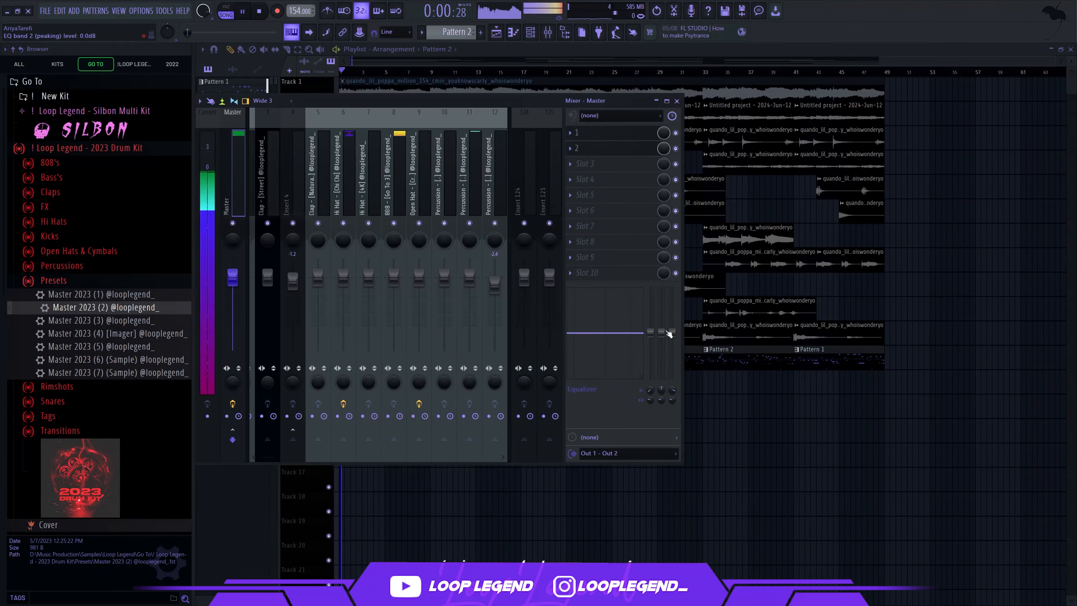
{"action": "key", "text": "Right"}
{"action": "key", "text": "space"}
- Solo the melody track and set it to -1.8 dB, then bring in Insert 4, Clap - [Natural 1] and both hi-hats at -2.9 dB
{"action": "right_click", "coordinate": [261, 221]}
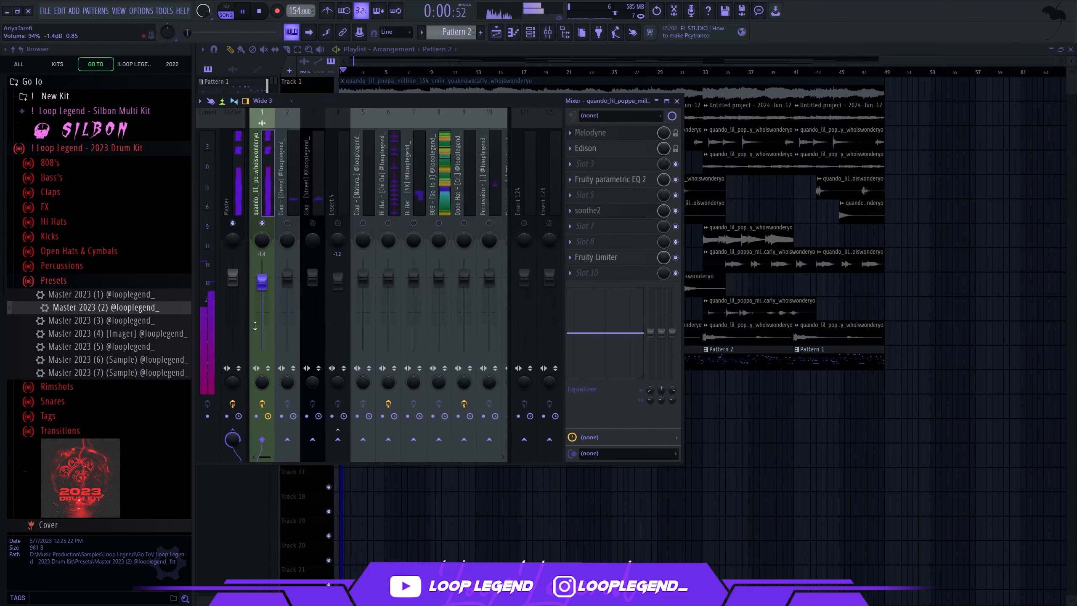
{"action": "left_click", "coordinate": [338, 223]}
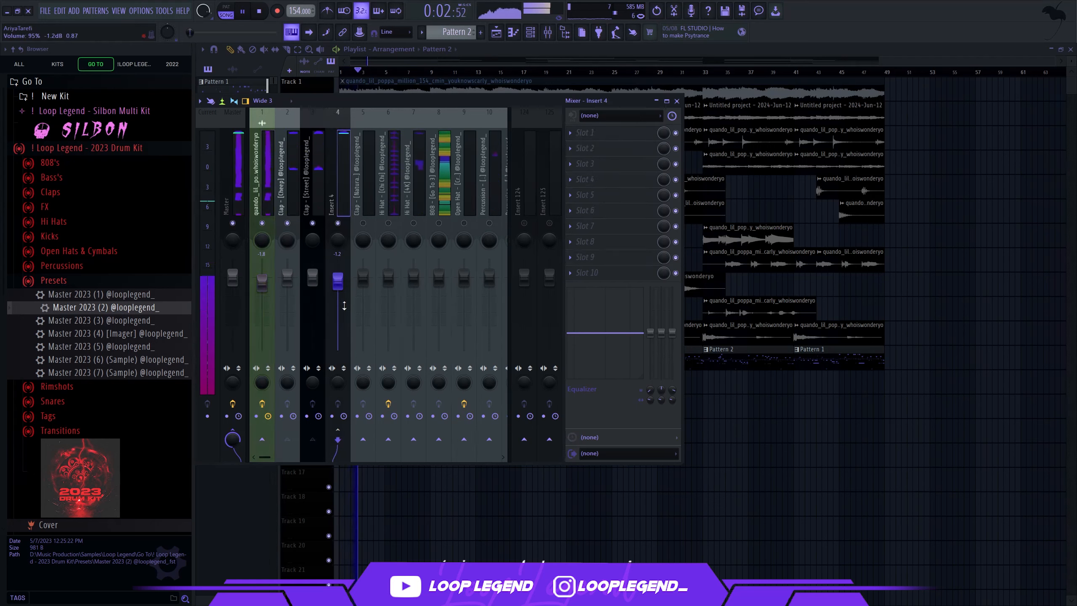
{"action": "left_click_drag", "start_coordinate": [688, 361], "coordinate": [678, 352]}
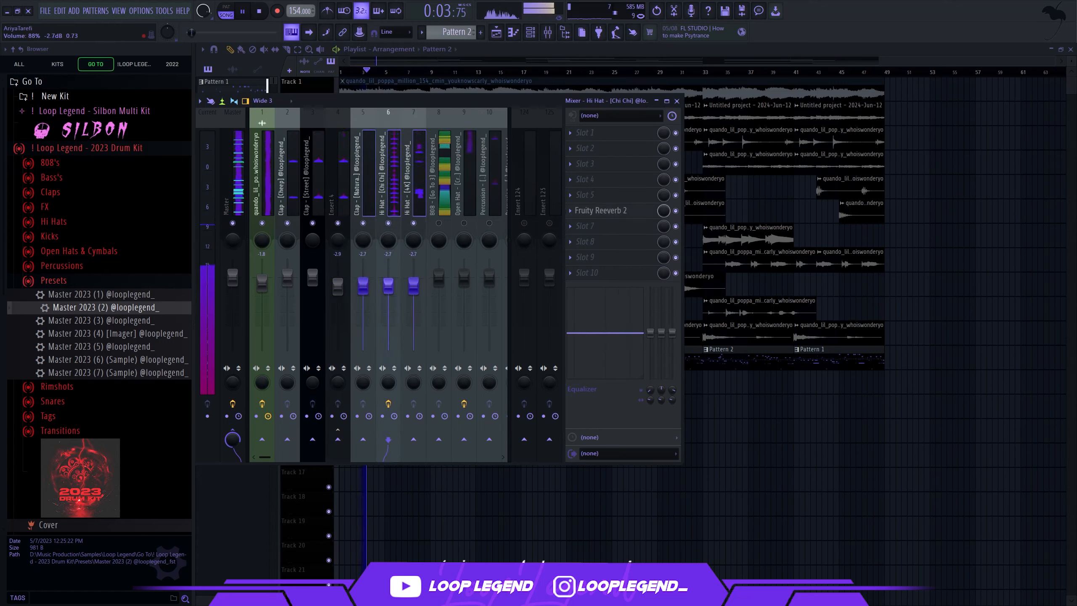
- Bring the open hat and the three percussion mixer tracks into the mix and select them together
{"action": "left_click", "coordinate": [460, 203]}
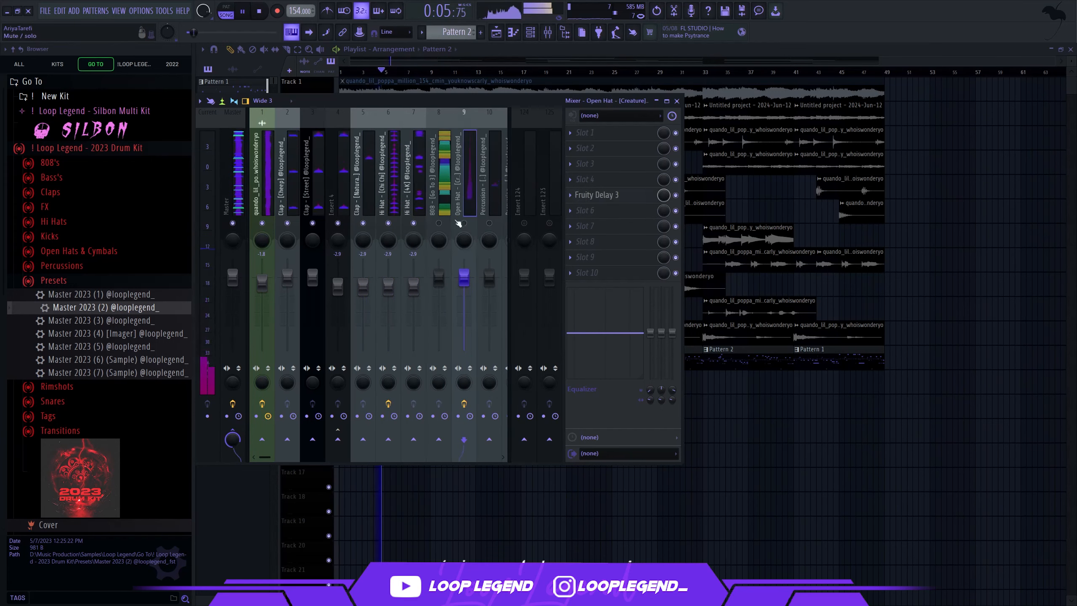
{"action": "scroll", "coordinate": [466, 227], "scroll_direction": "down", "scroll_amount": 6}
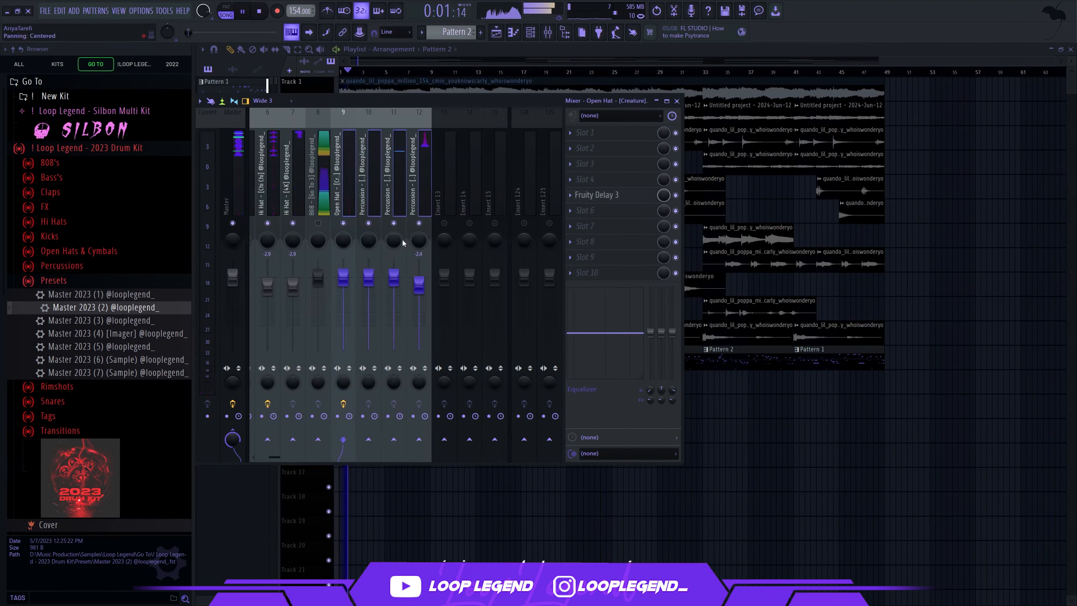
{"action": "left_click", "coordinate": [441, 191]}
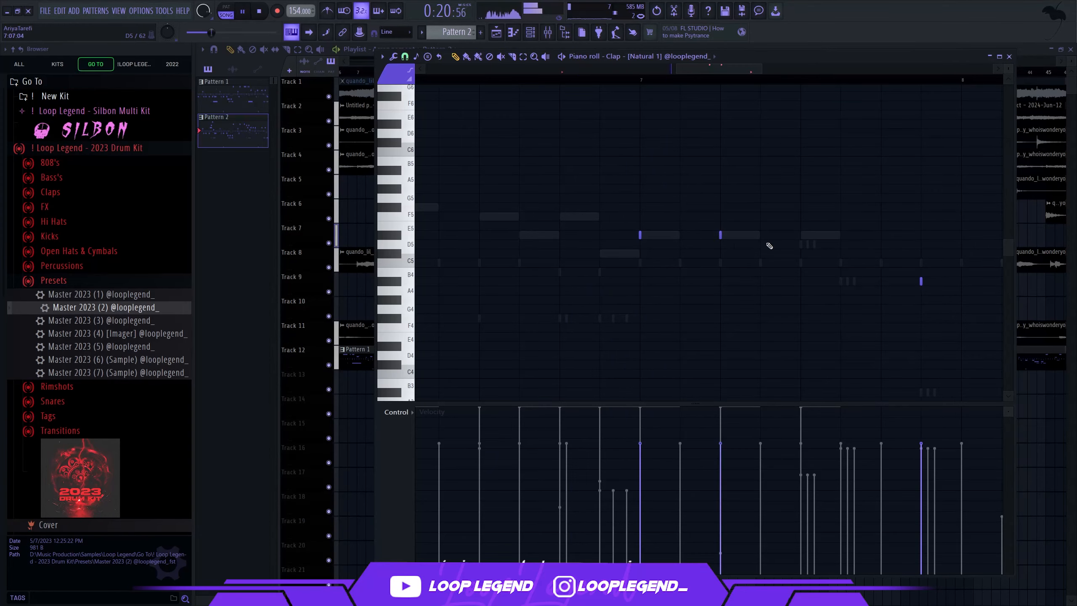
- Move the Clap - [Natural 1] notes around bar 7 of Pattern 2 to A#4
{"action": "scroll", "coordinate": [822, 241], "scroll_direction": "down", "scroll_amount": 2}
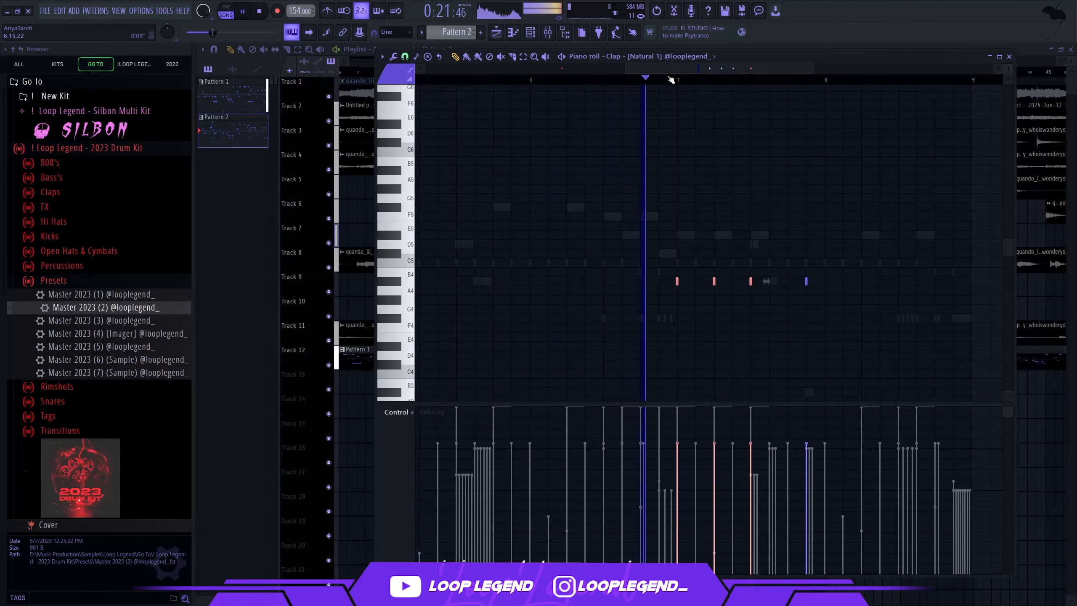
{"action": "scroll", "coordinate": [720, 276], "scroll_direction": "up", "scroll_amount": 2}
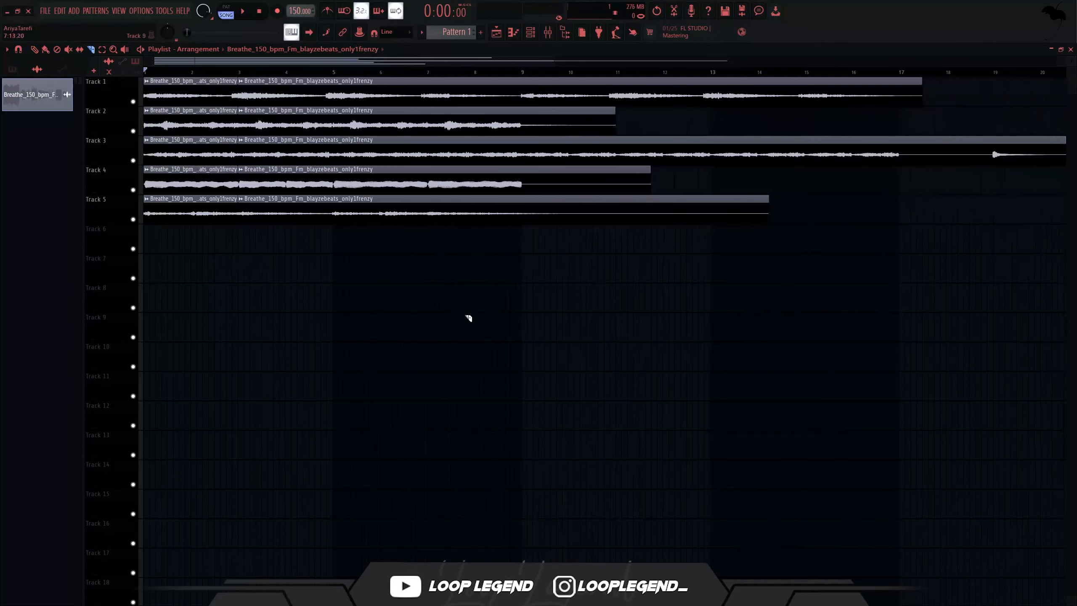
- Repeat the first two bars of the Breathe clips on Tracks 1 to 5 at bar 3 and change the audio clip's declicking mode
{"action": "left_click_drag", "start_coordinate": [466, 315], "coordinate": [320, 4]}
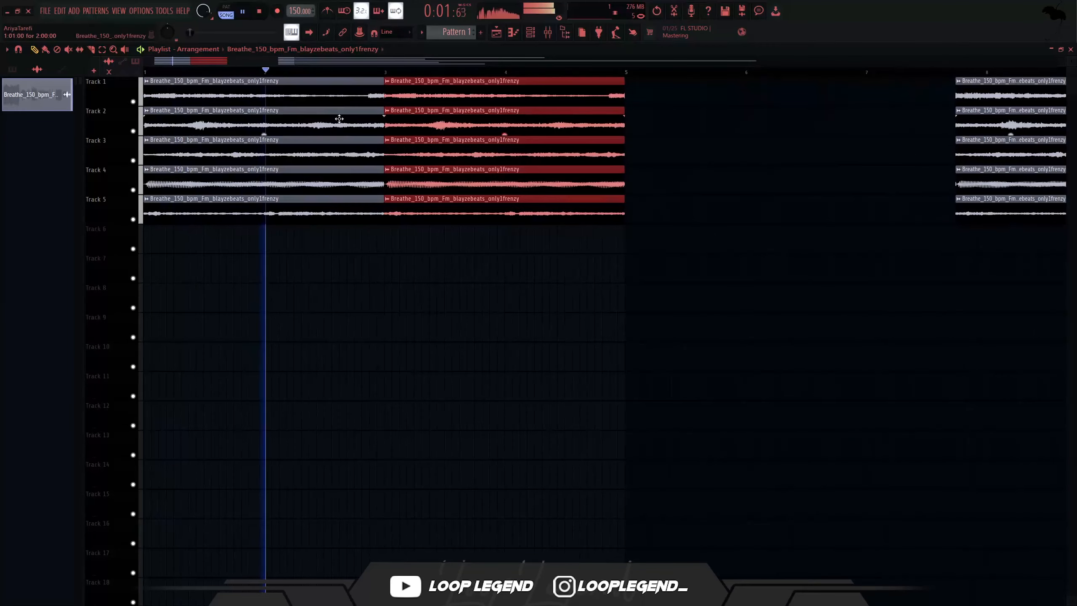
{"action": "double_click", "coordinate": [339, 118]}
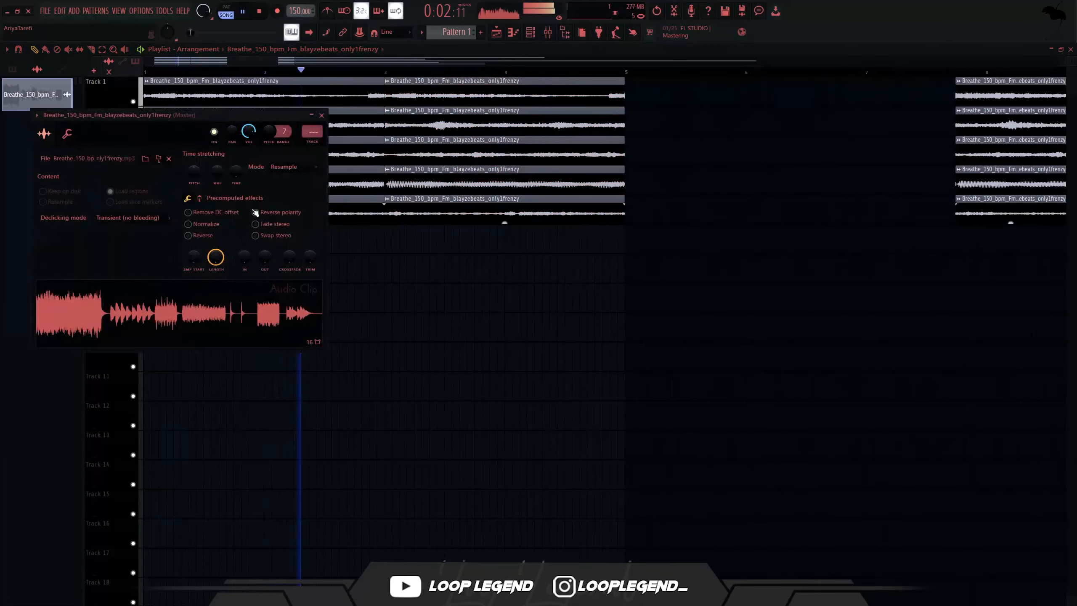
{"action": "left_click", "coordinate": [147, 219]}
{"action": "left_click", "coordinate": [146, 257]}
{"action": "key", "text": "Escape"}
- Trim the repeated clips on Tracks 1 to 5 to end at 4:05
{"action": "scroll", "coordinate": [281, 231], "scroll_direction": "down", "scroll_amount": 3}
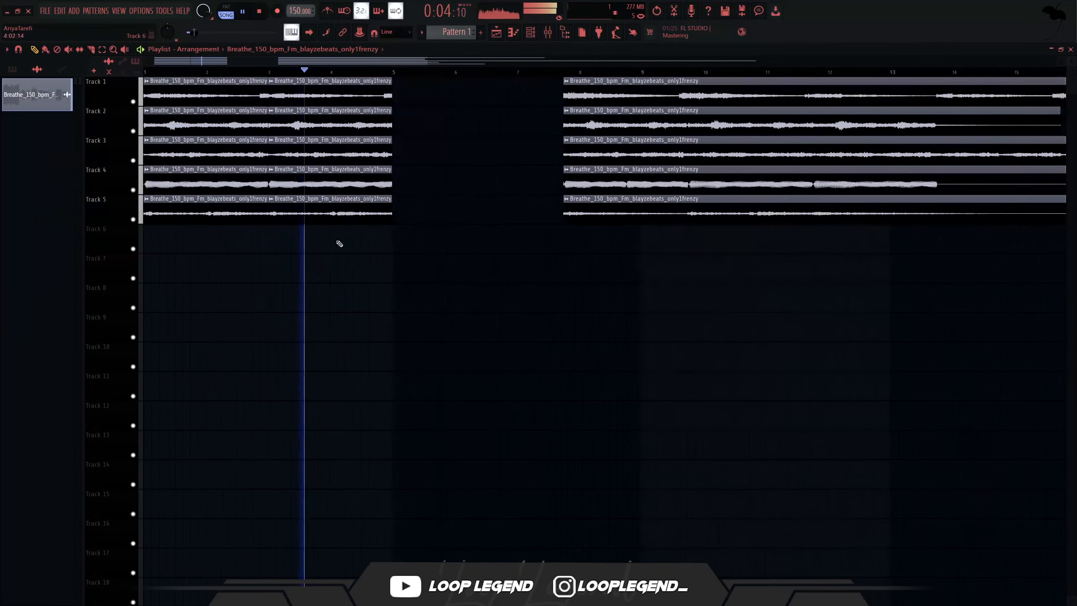
{"action": "left_click_drag", "start_coordinate": [420, 248], "coordinate": [338, 80]}
{"action": "key", "text": "space"}
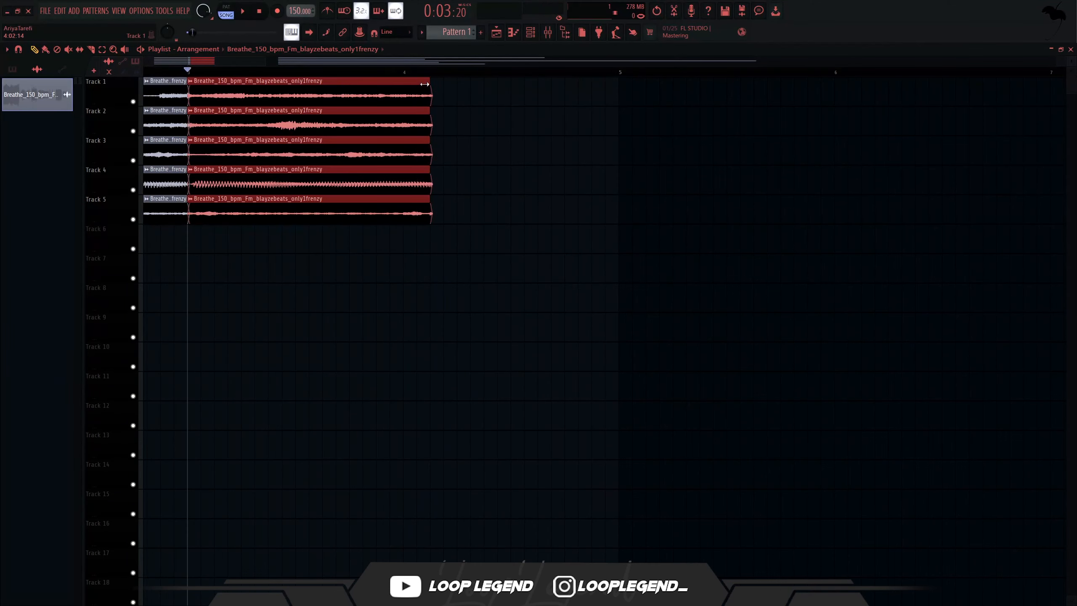
{"action": "left_click_drag", "start_coordinate": [442, 84], "coordinate": [458, 85]}
- Solo Track 4, play it, and extend its second clip to about the middle of bar 7
{"action": "left_click", "coordinate": [132, 189], "text": "ctrl"}
{"action": "key", "text": "space"}
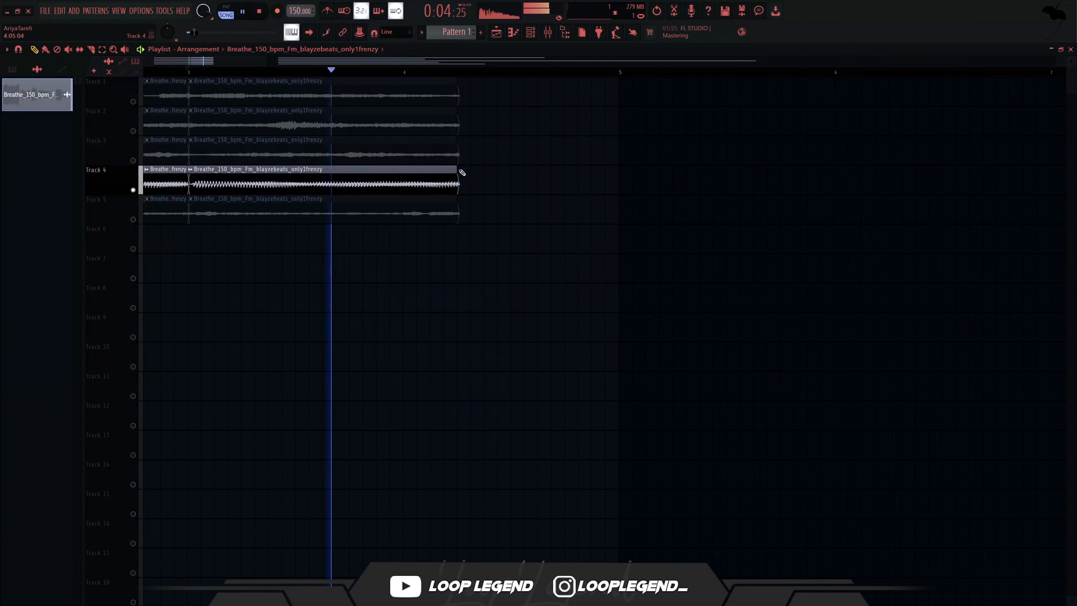
{"action": "left_click_drag", "start_coordinate": [462, 172], "coordinate": [776, 172]}
{"action": "scroll", "coordinate": [776, 174], "scroll_direction": "down", "scroll_amount": 3}
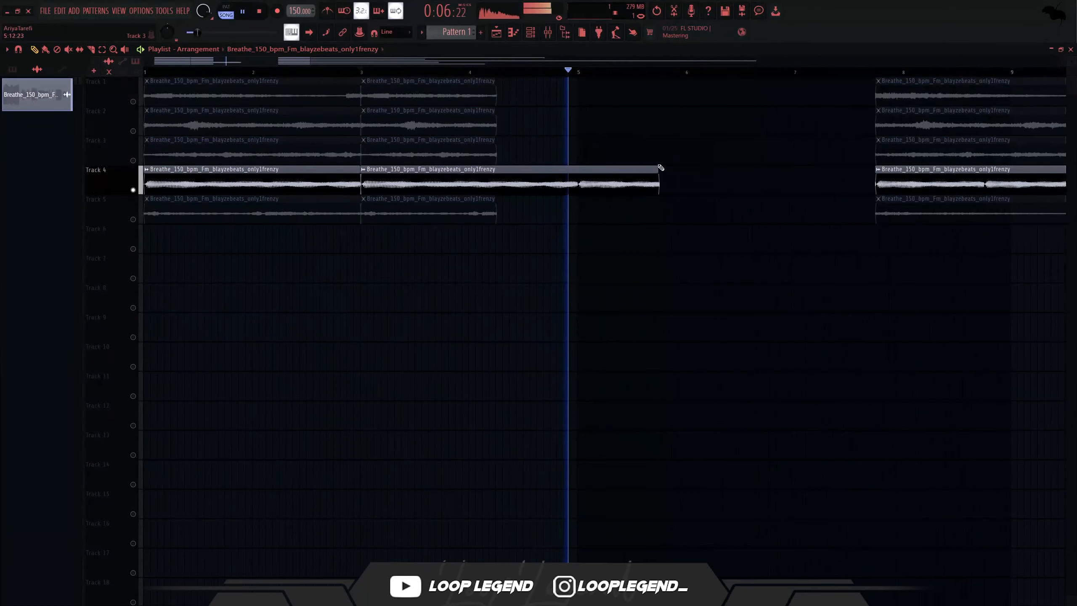
{"action": "left_click_drag", "start_coordinate": [660, 168], "coordinate": [853, 168]}
{"action": "scroll", "coordinate": [631, 201], "scroll_direction": "down", "scroll_amount": 2}
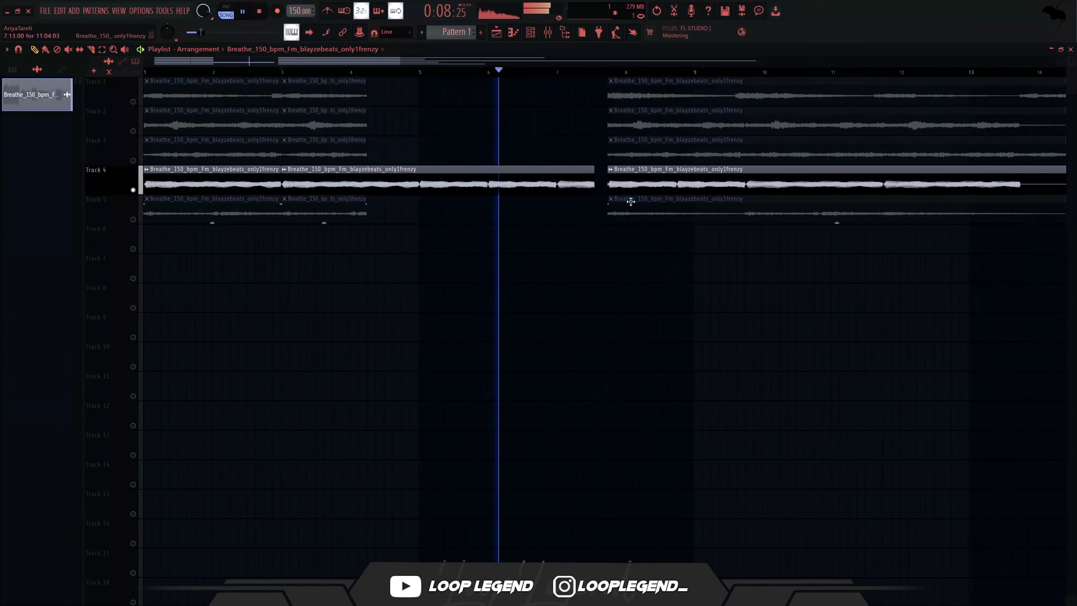
- Slice the extended Track 4 clip at the start of bar 7
{"action": "scroll", "coordinate": [630, 202], "scroll_direction": "up", "scroll_amount": 2}
{"action": "left_click", "coordinate": [530, 173]}
{"action": "key", "text": "space"}
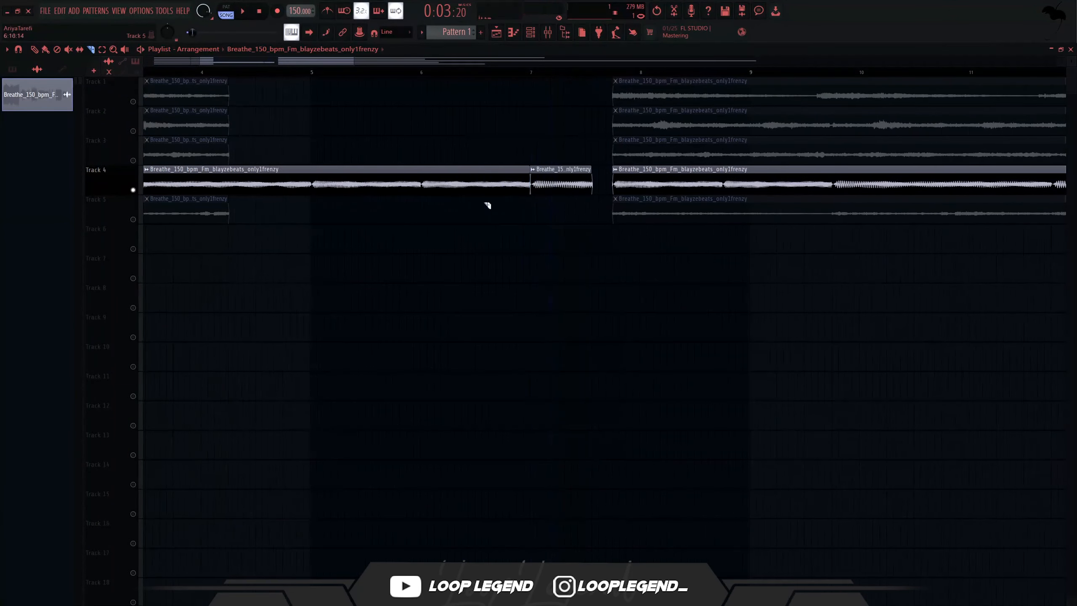
- Remove Track 4's section between 4:05 and bar 7 and move the sliced tail piece to 4:05
{"action": "scroll", "coordinate": [488, 205], "scroll_direction": "down", "scroll_amount": 1}
{"action": "key", "text": "ctrl+z"}
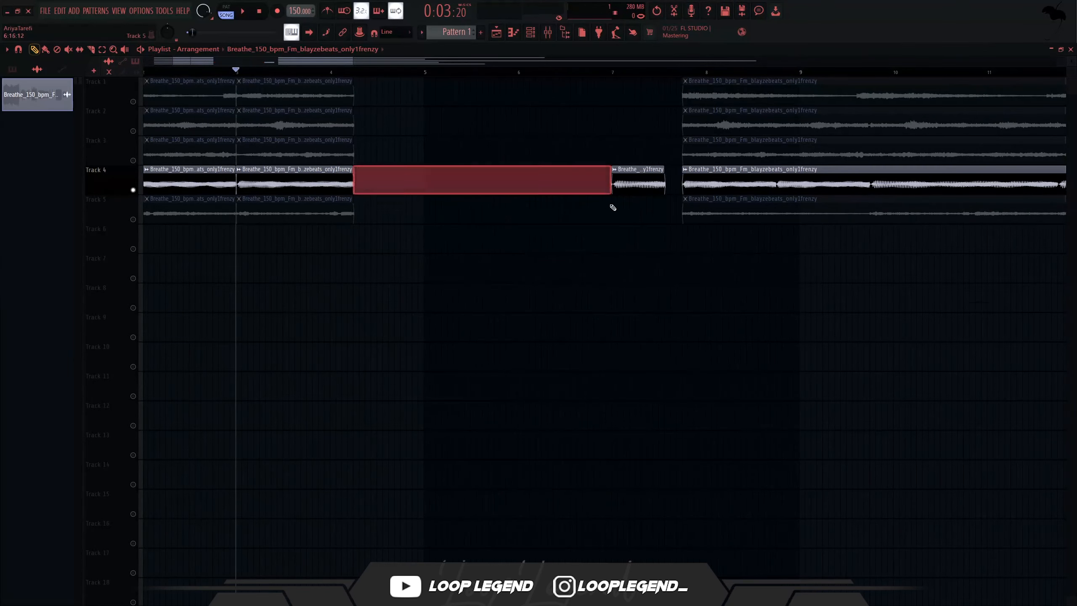
{"action": "key", "text": "ctrl+z"}
{"action": "key", "text": "space"}
{"action": "left_click_drag", "start_coordinate": [623, 184], "coordinate": [425, 168]}
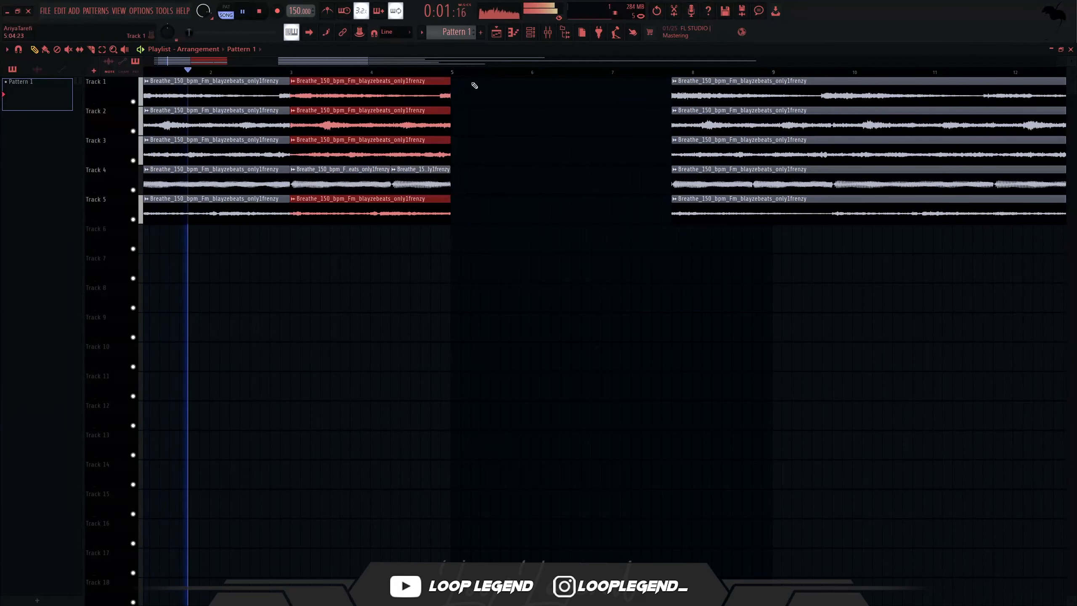
- Select the leftover clips on Tracks 1 to 5 and move them to start at bar 17
{"action": "left_click_drag", "start_coordinate": [475, 86], "coordinate": [146, 296]}
{"action": "scroll", "coordinate": [182, 310], "scroll_direction": "down", "scroll_amount": 5}
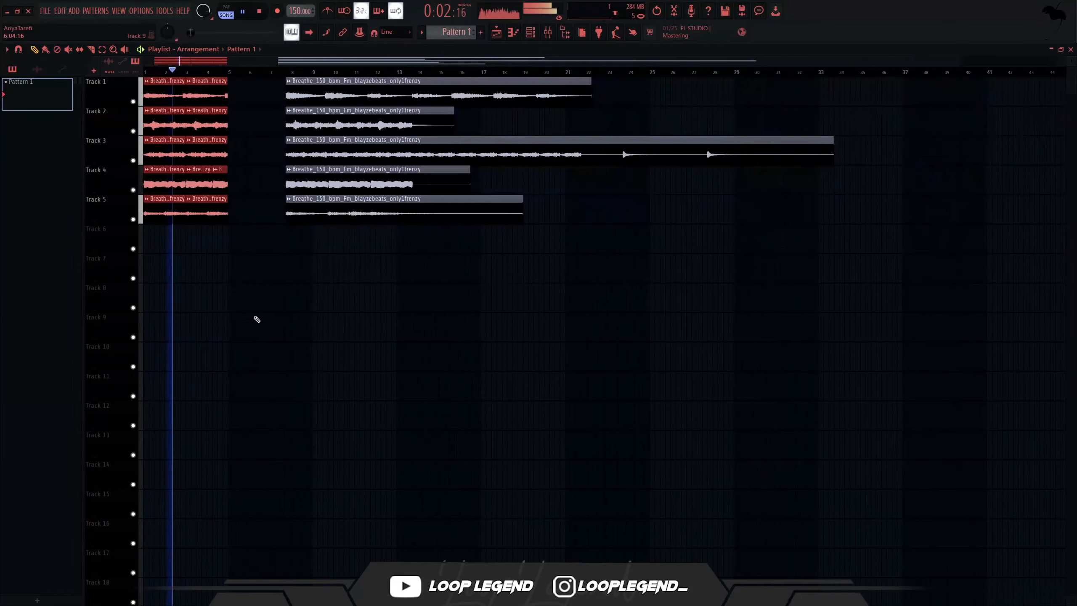
{"action": "left_click_drag", "start_coordinate": [257, 317], "coordinate": [514, 90]}
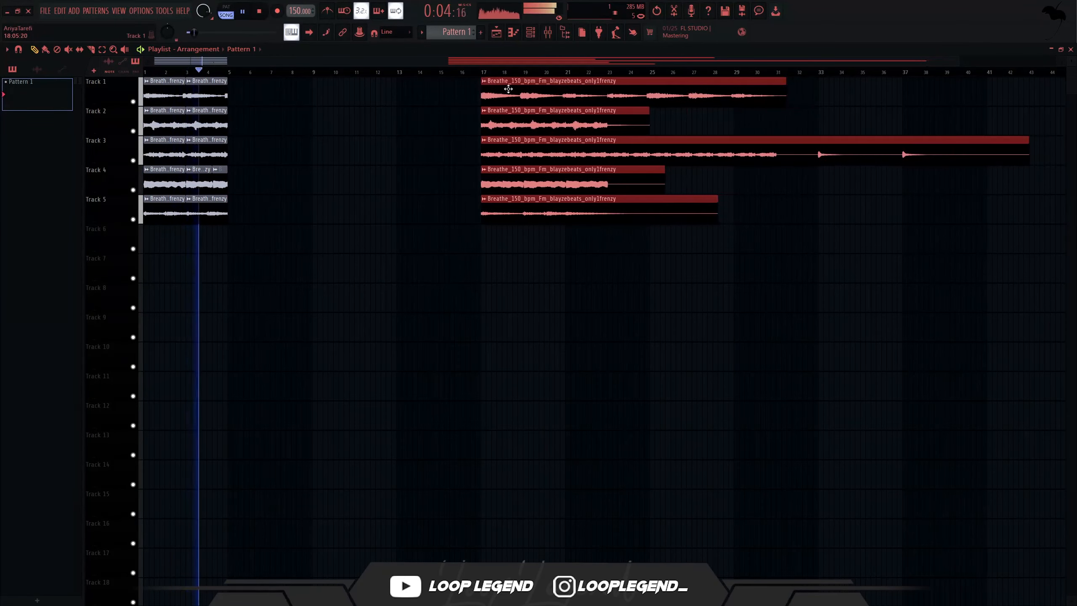
- Duplicate the chopped clips on Tracks 1 to 5 until the arrangement fills bars 1 to 17
{"action": "left_click_drag", "start_coordinate": [283, 80], "coordinate": [8, 386]}
{"action": "scroll", "coordinate": [262, 324], "scroll_direction": "up", "scroll_amount": 5}
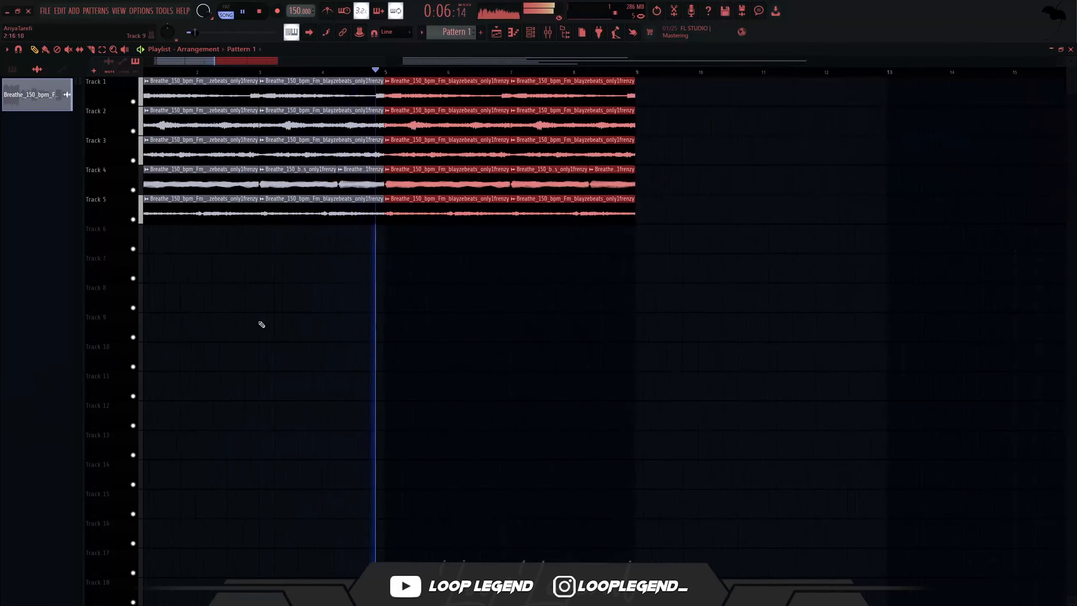
{"action": "scroll", "coordinate": [271, 321], "scroll_direction": "down", "scroll_amount": 6}
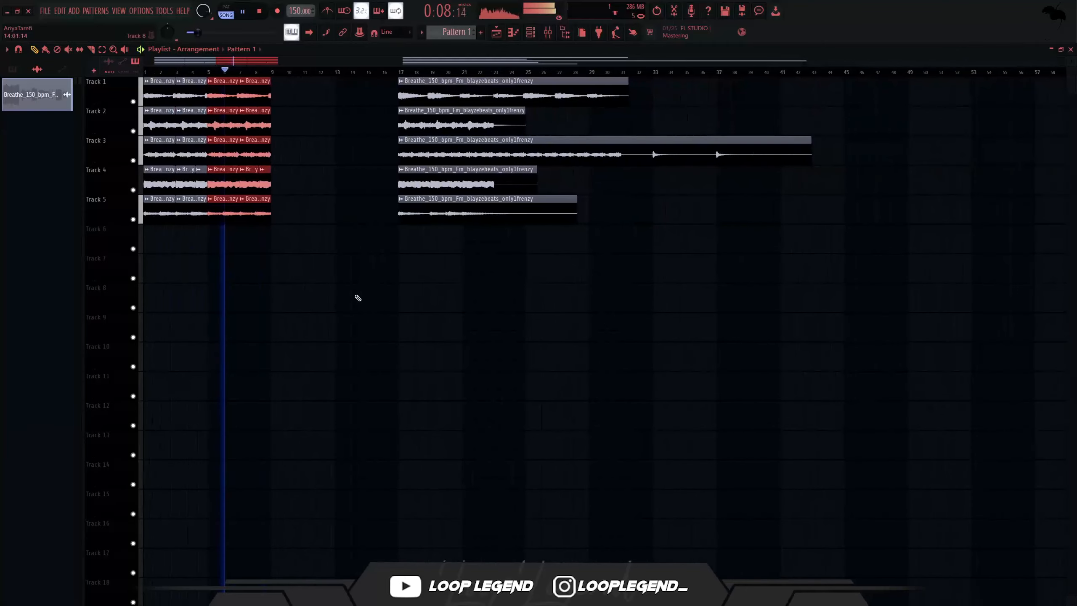
{"action": "key", "text": "ctrl+z"}
{"action": "key", "text": "ctrl+b"}
{"action": "scroll", "coordinate": [552, 265], "scroll_direction": "up", "scroll_amount": 4}
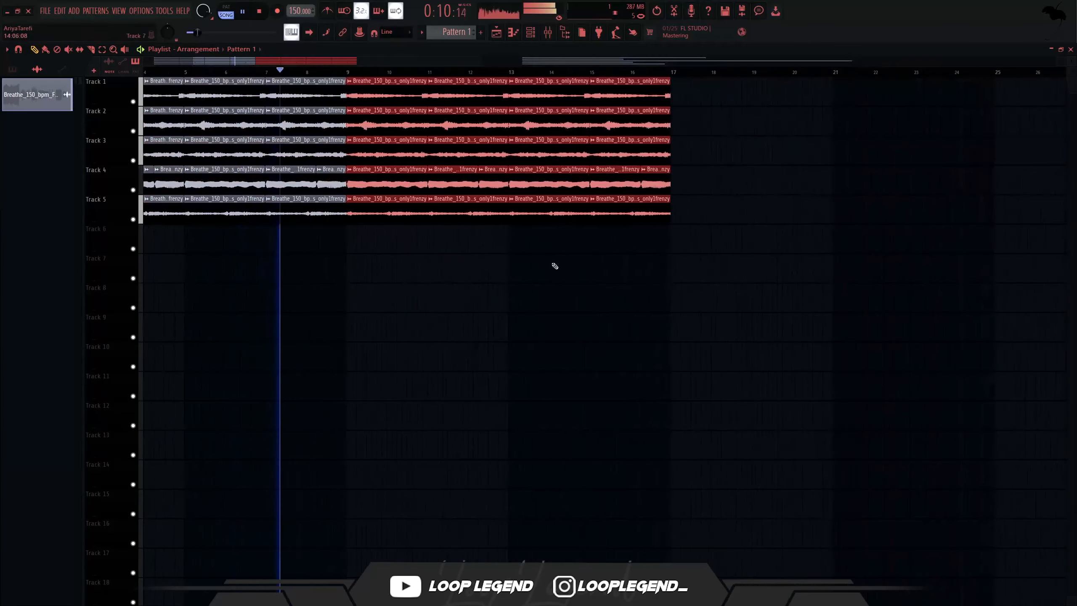
- Delete the Track 5 and Track 3 clips between bars 9 and 17
{"action": "left_click_drag", "start_coordinate": [397, 197], "coordinate": [620, 246]}
{"action": "key", "text": "Delete"}
{"action": "left_click_drag", "start_coordinate": [619, 135], "coordinate": [424, 157]}
{"action": "key", "text": "Delete"}
- Delete the leftover full-length sample clips on Tracks 1 to 5 beyond the arranged section
{"action": "scroll", "coordinate": [424, 157], "scroll_direction": "down", "scroll_amount": 6}
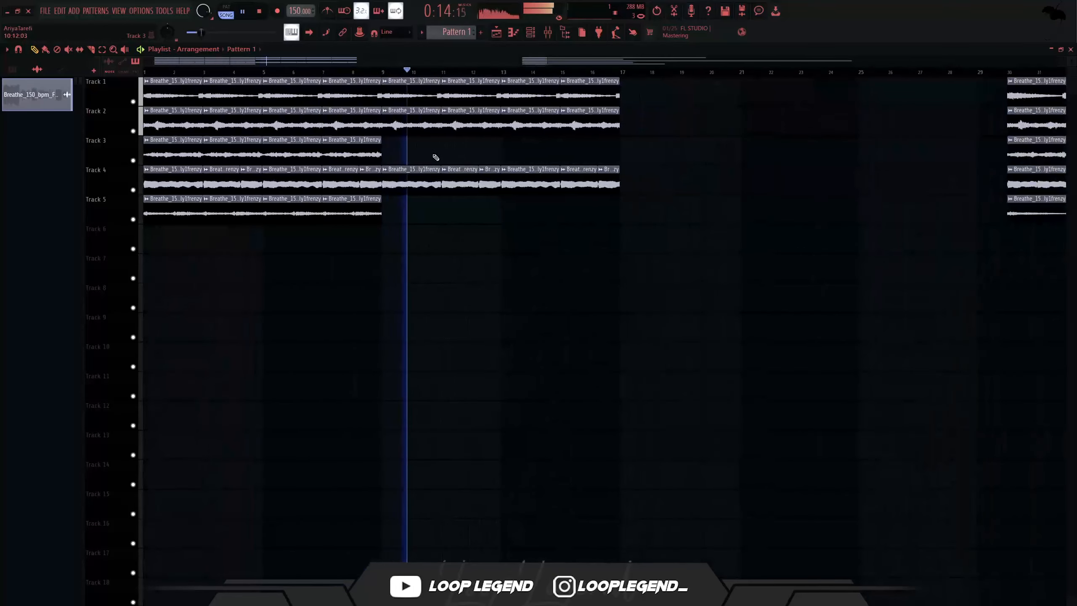
{"action": "left_click_drag", "start_coordinate": [430, 239], "coordinate": [860, 77]}
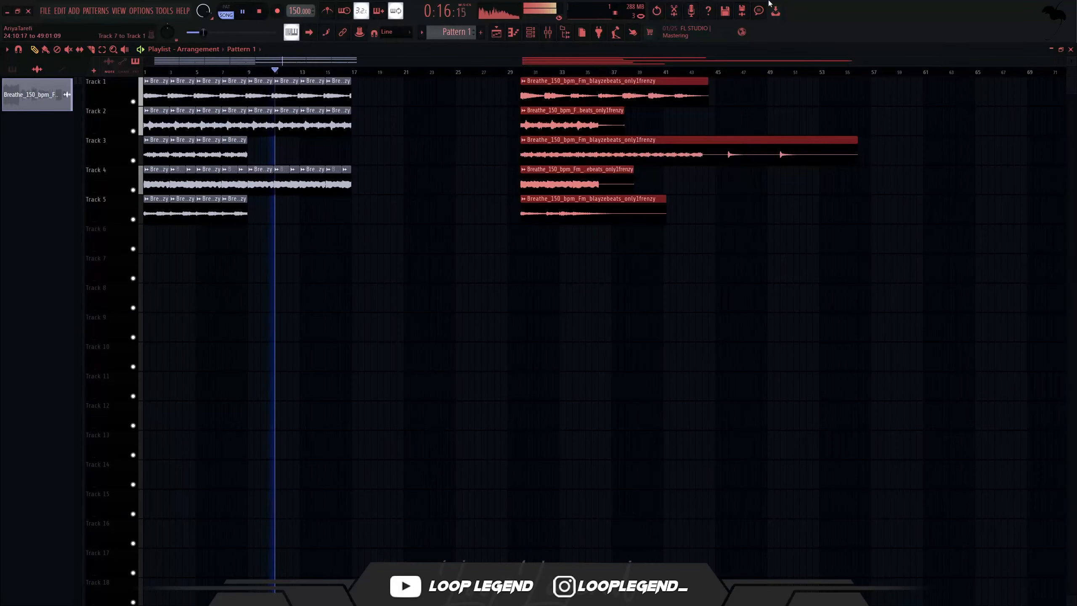
{"action": "key", "text": "Delete"}
- Audition hi-hats in the Loop Legend 2023 Drum Kit and load Hi Hat - [Go To] as a new channel
{"action": "scroll", "coordinate": [235, 303], "scroll_direction": "up", "scroll_amount": 5}
{"action": "double_click", "coordinate": [143, 127]}
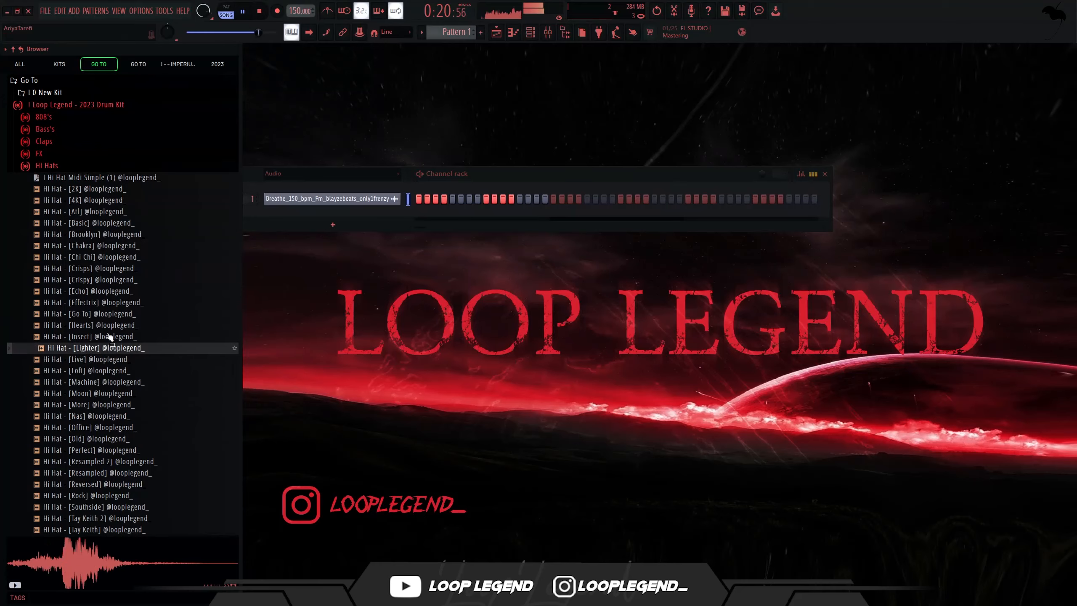
{"action": "left_click", "coordinate": [98, 302]}
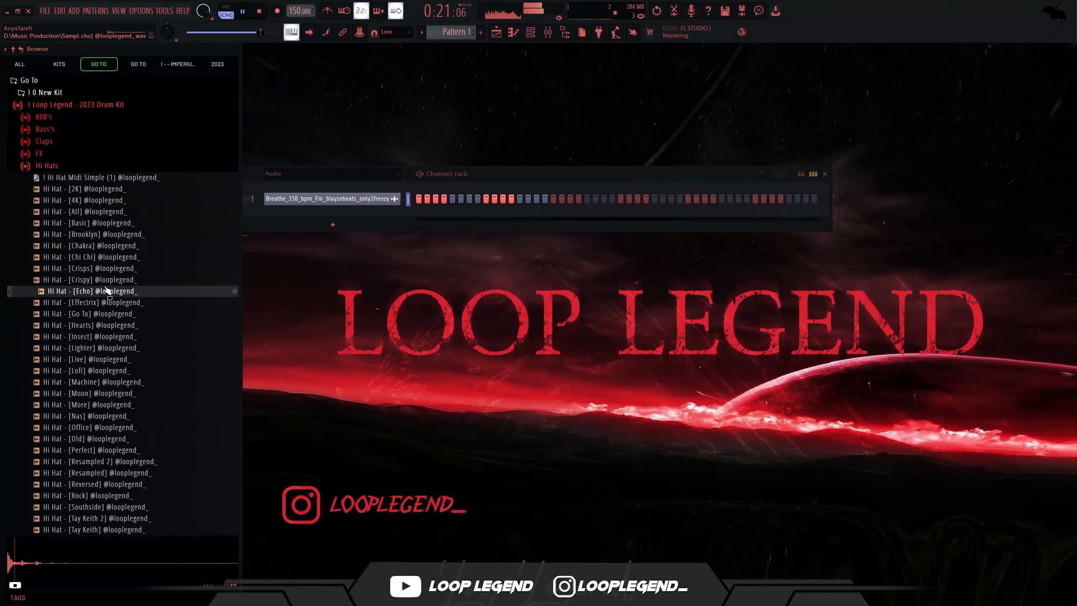
{"action": "left_click", "coordinate": [109, 315]}
{"action": "right_click", "coordinate": [108, 318]}
{"action": "left_click", "coordinate": [127, 320]}
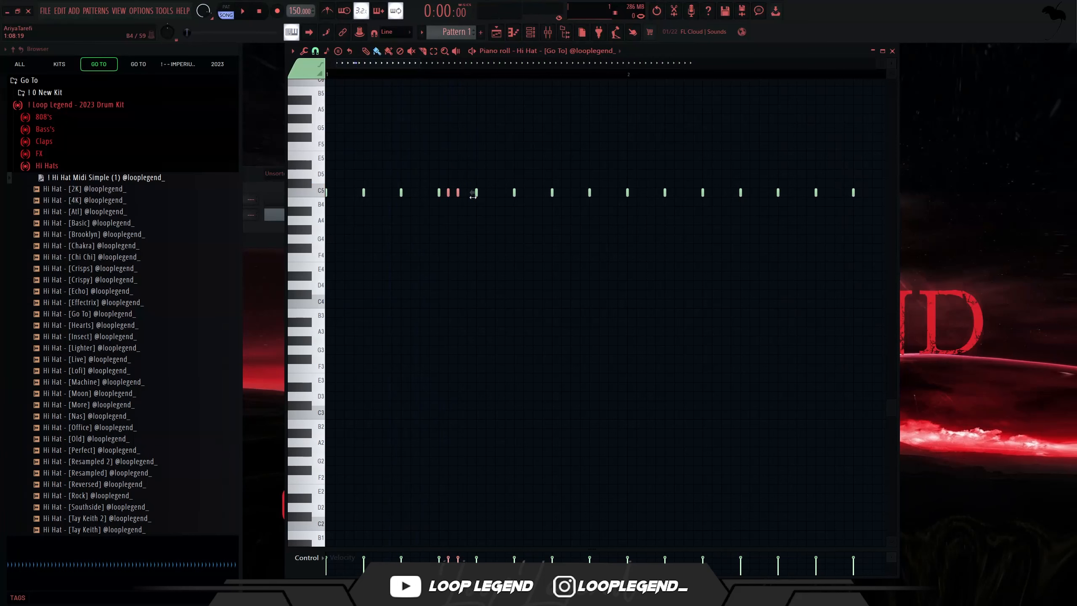
- Vary the pitch of several hi-hat notes in bars 1 and 2 during playback and delete the notes from bar 3 onward
{"action": "key", "text": "space"}
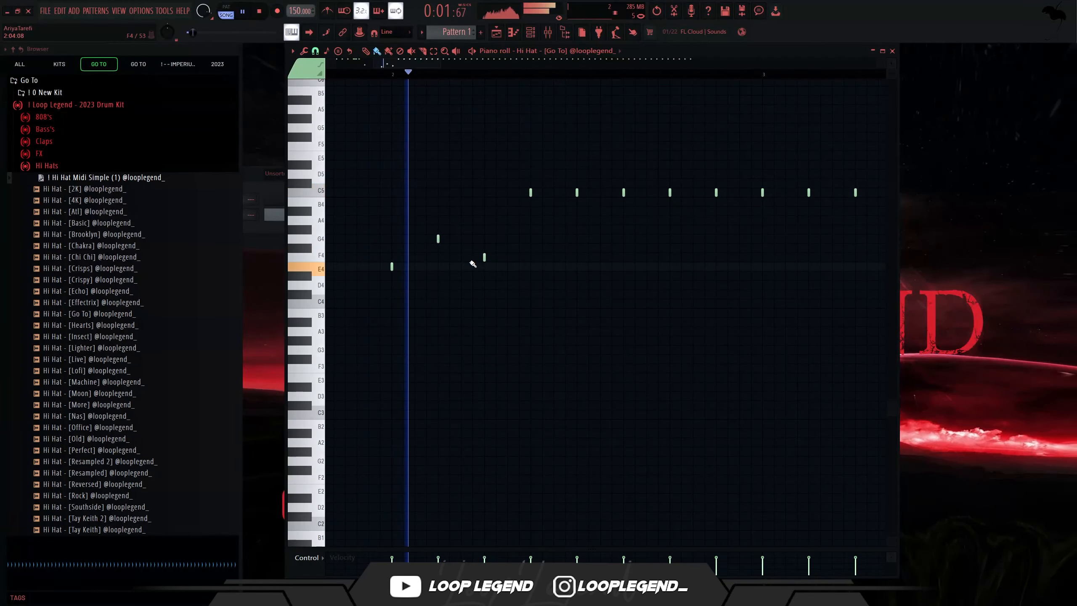
{"action": "key", "text": "space"}
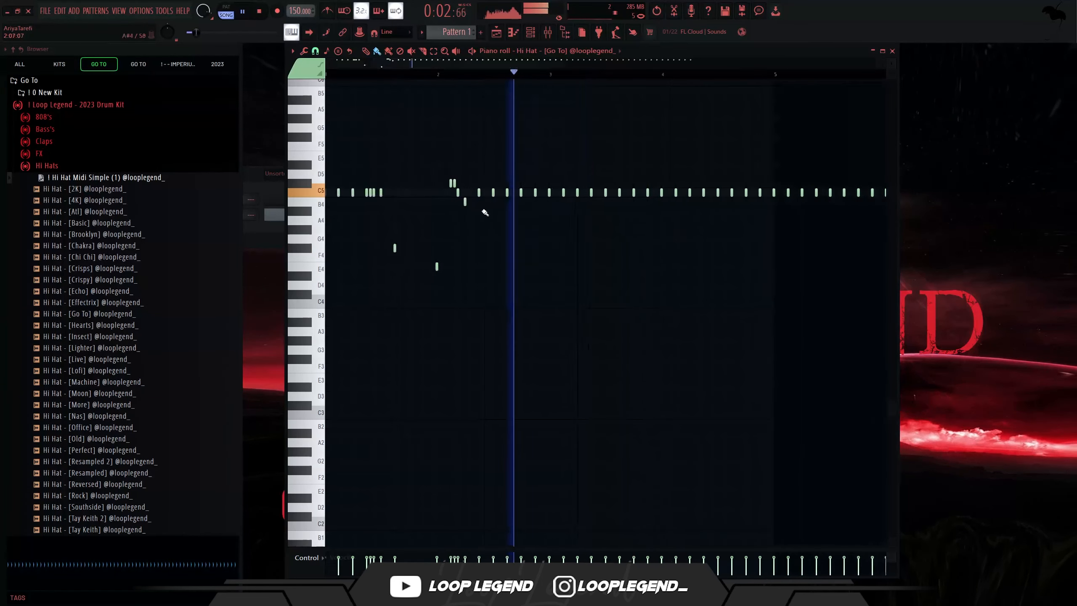
{"action": "key", "text": "space"}
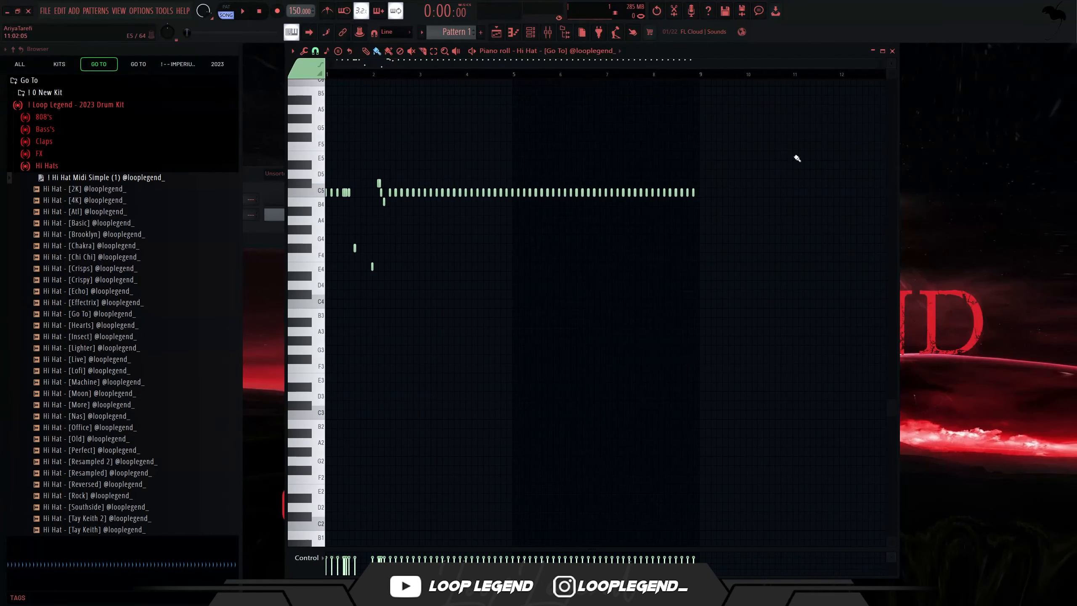
{"action": "left_click_drag", "start_coordinate": [764, 152], "coordinate": [420, 260]}
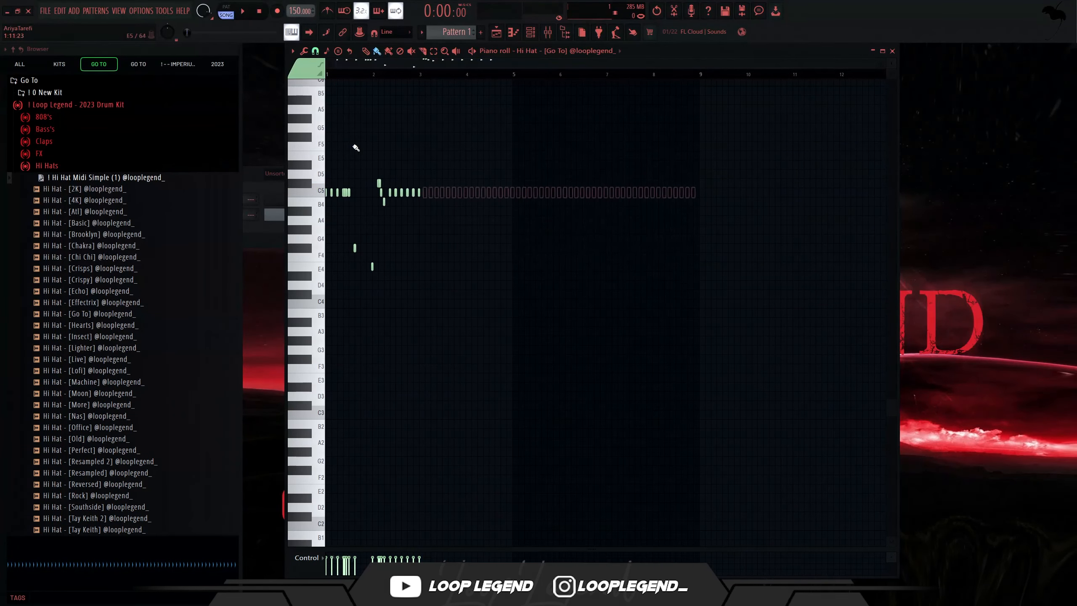
- Add an extra C5 hi-hat near the end of bar 2 and follow it with notes on A4 and G#4
{"action": "left_click", "coordinate": [315, 50]}
{"action": "scroll", "coordinate": [378, 195], "scroll_direction": "up", "scroll_amount": 5}
{"action": "key", "text": "space"}
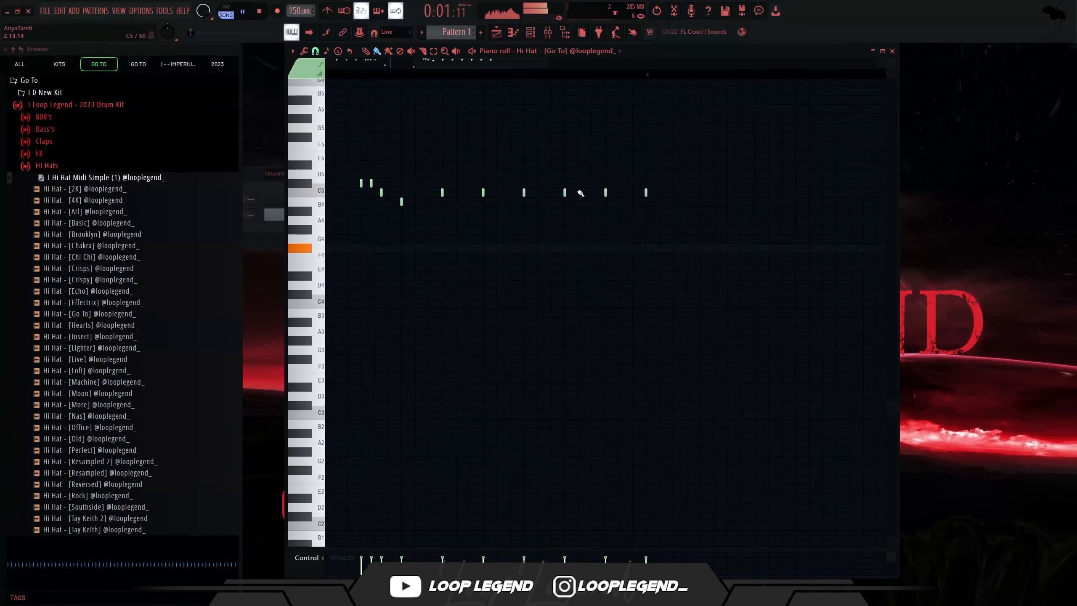
{"action": "mouse_move", "coordinate": [537, 196]}
{"action": "left_mouse_down"}
{"action": "mouse_move", "coordinate": [551, 193]}
{"action": "mouse_move", "coordinate": [586, 233]}
{"action": "mouse_move", "coordinate": [606, 233]}
{"action": "left_mouse_up"}
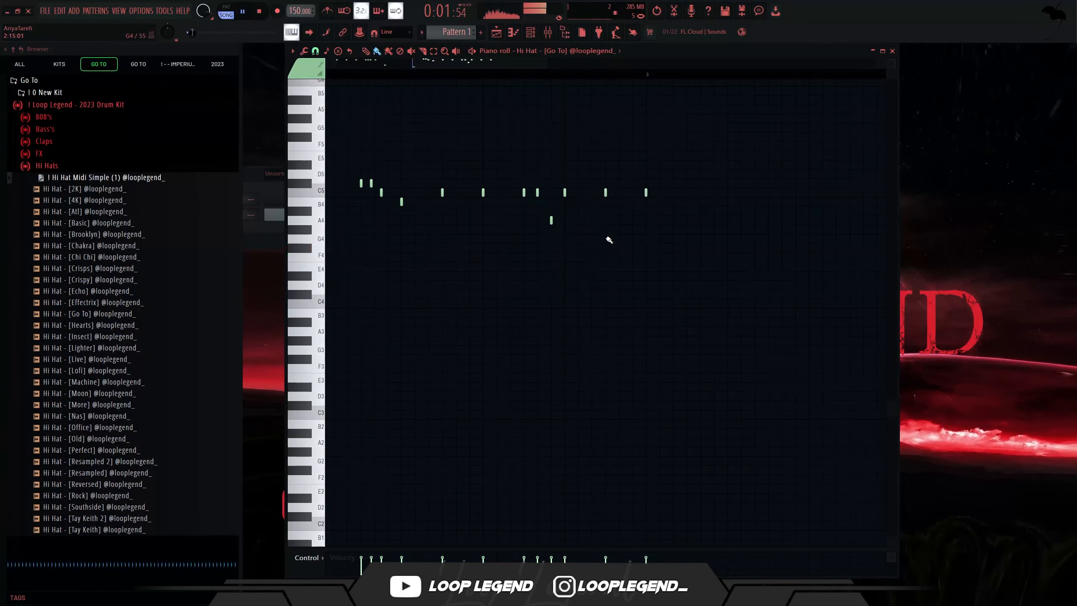
{"action": "left_click", "coordinate": [606, 231]}
{"action": "right_click", "coordinate": [552, 220]}
{"action": "left_click", "coordinate": [569, 220]}
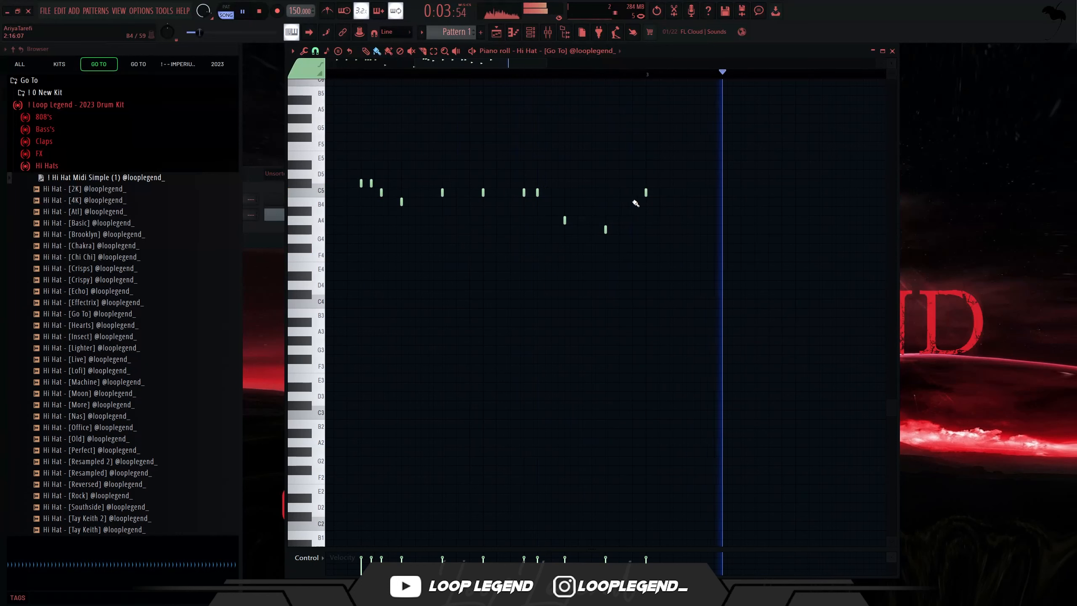
- Repeat the two-bar hi-hat pattern to four bars and add a fast C5 roll with rising velocities in bar 4
{"action": "scroll", "coordinate": [637, 204], "scroll_direction": "down", "scroll_amount": 5}
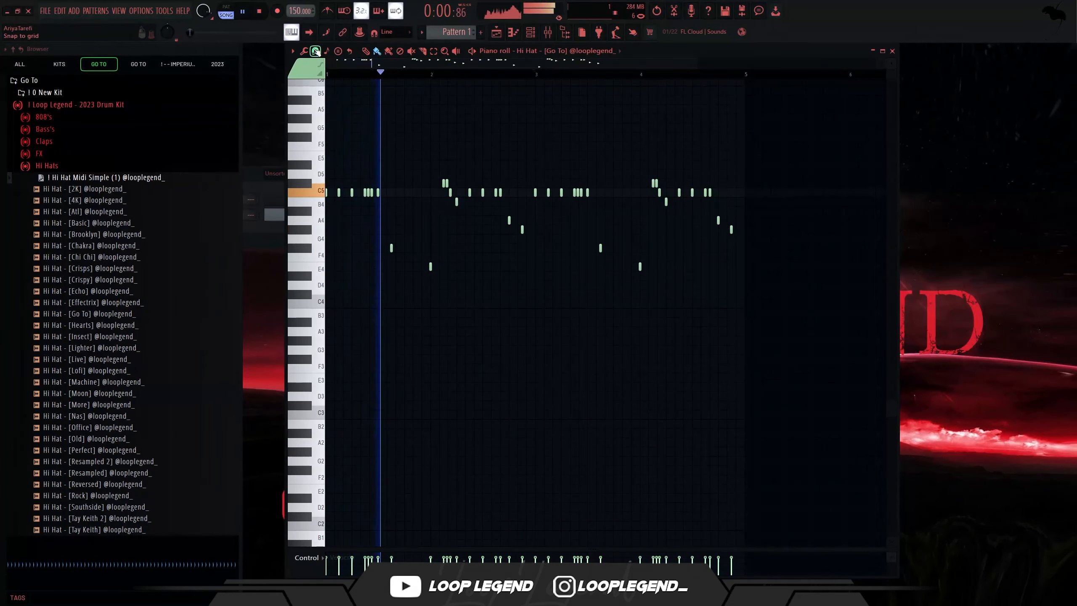
{"action": "left_click", "coordinate": [326, 67]}
{"action": "left_click", "coordinate": [322, 181]}
{"action": "scroll", "coordinate": [627, 206], "scroll_direction": "up", "scroll_amount": 4}
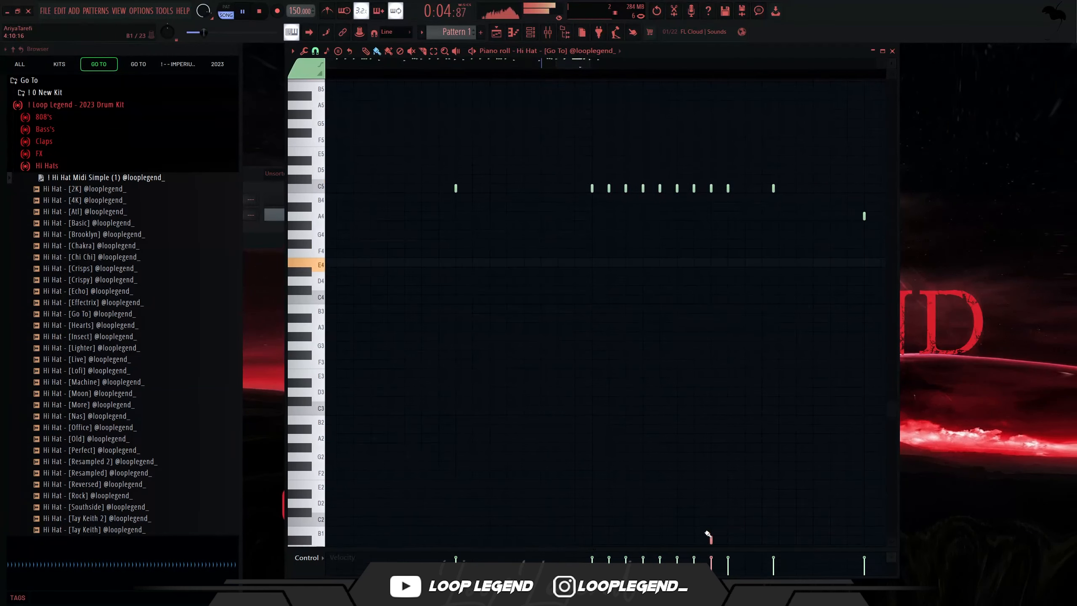
{"action": "left_click_drag", "start_coordinate": [705, 548], "coordinate": [721, 401]}
{"action": "left_click_drag", "start_coordinate": [716, 464], "coordinate": [663, 517]}
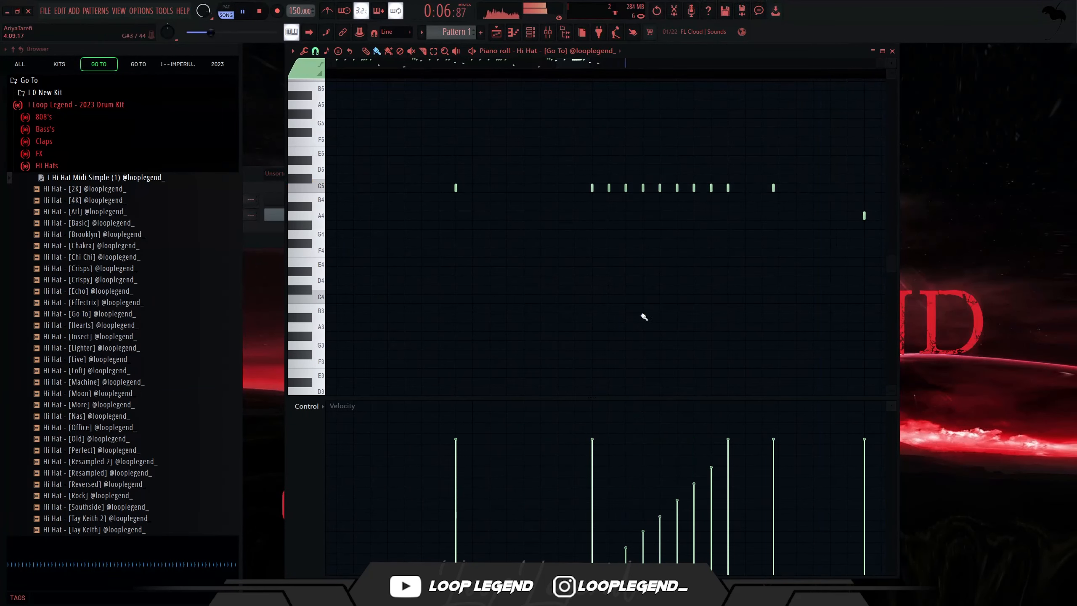
- Flatten the bar 4 roll's velocity ramp so it starts at about 42%
{"action": "scroll", "coordinate": [596, 256], "scroll_direction": "down", "scroll_amount": 3}
{"action": "key", "text": "space"}
{"action": "scroll", "coordinate": [585, 191], "scroll_direction": "up", "scroll_amount": 2}
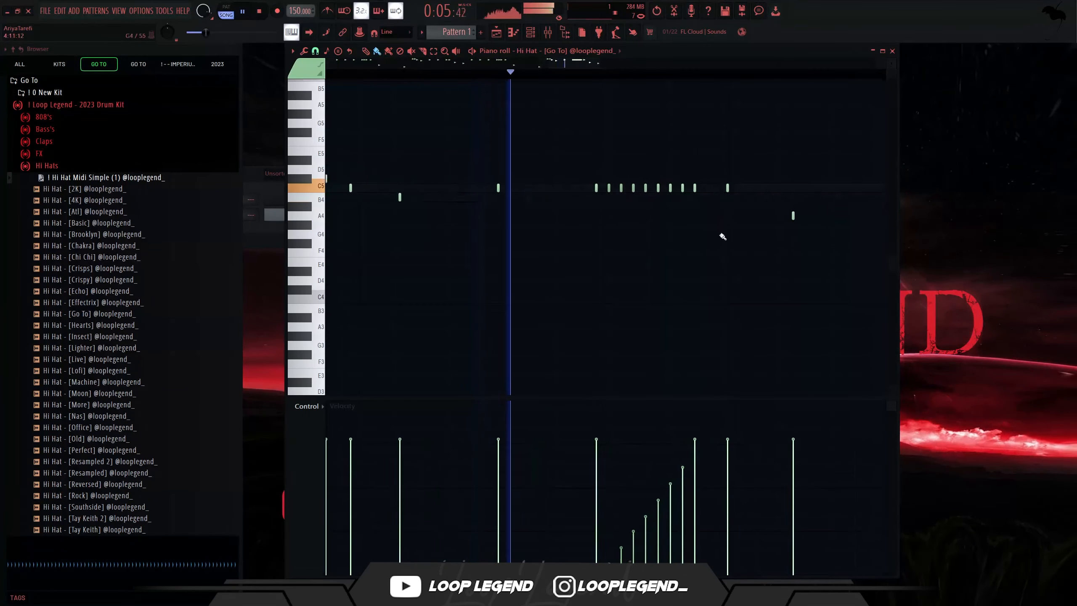
{"action": "mouse_move", "coordinate": [679, 465]}
{"action": "left_mouse_down"}
{"action": "mouse_move", "coordinate": [622, 474]}
{"action": "mouse_move", "coordinate": [602, 508]}
{"action": "left_mouse_up"}
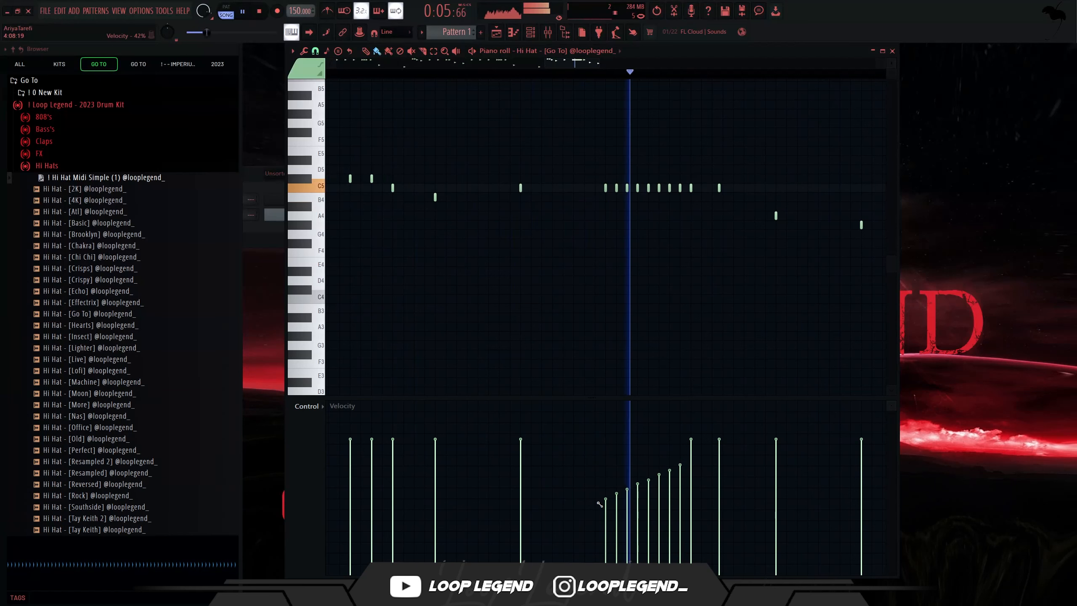
{"action": "key", "text": "space"}
{"action": "scroll", "coordinate": [466, 276], "scroll_direction": "down", "scroll_amount": 2}
- Set the note snap to 1/6 beat and add a B4 hi-hat between the bar 4 roll and the A4 note
{"action": "left_click", "coordinate": [315, 51]}
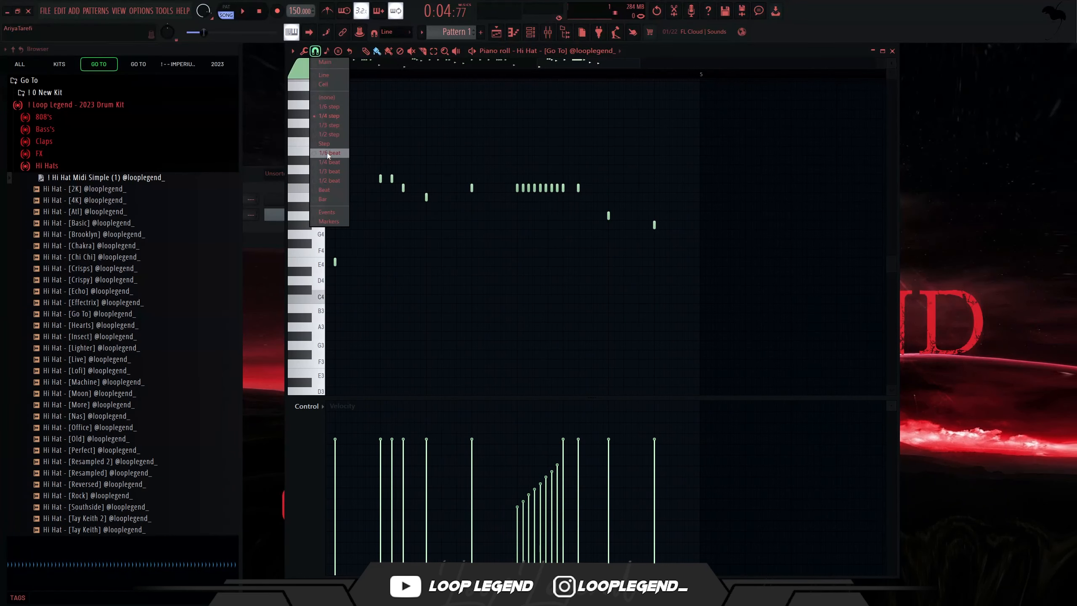
{"action": "left_click", "coordinate": [329, 153]}
{"action": "scroll", "coordinate": [591, 196], "scroll_direction": "up", "scroll_amount": 2}
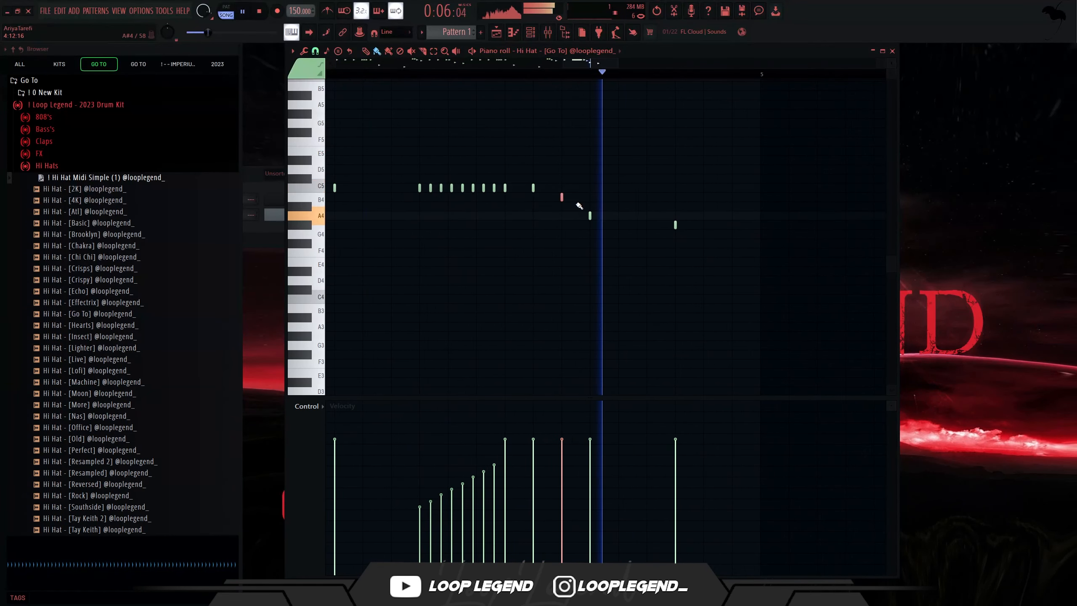
- Add Fruity Reeverb 2 to the hi-hat's mixer track with about 44% wet level and place Pattern 1 on Track 6 up to bar 17
{"action": "key", "text": "space"}
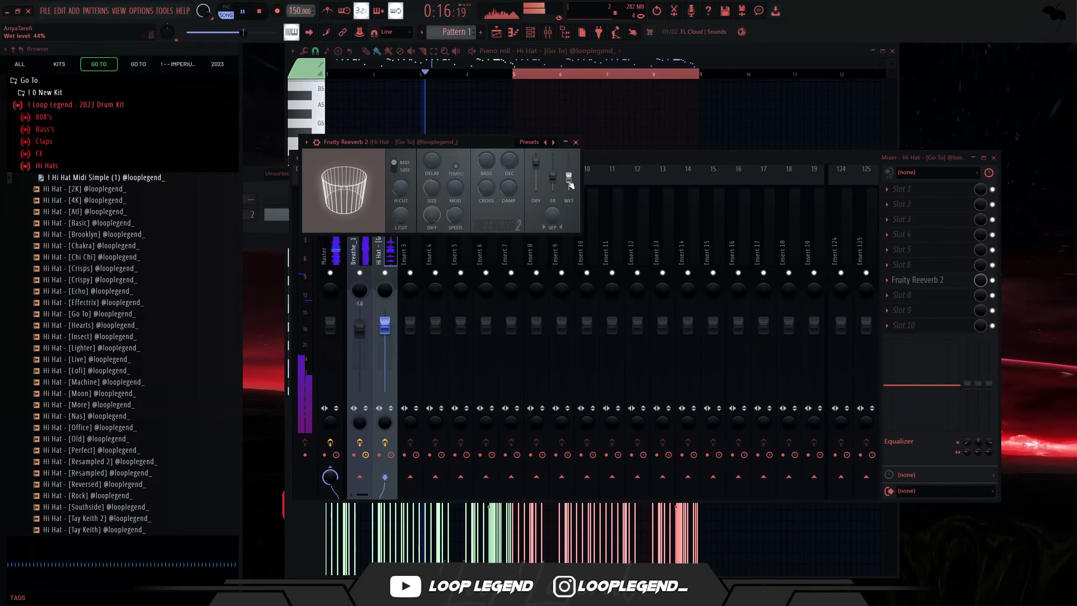
{"action": "key", "text": "Escape"}
{"action": "left_click", "coordinate": [368, 248]}
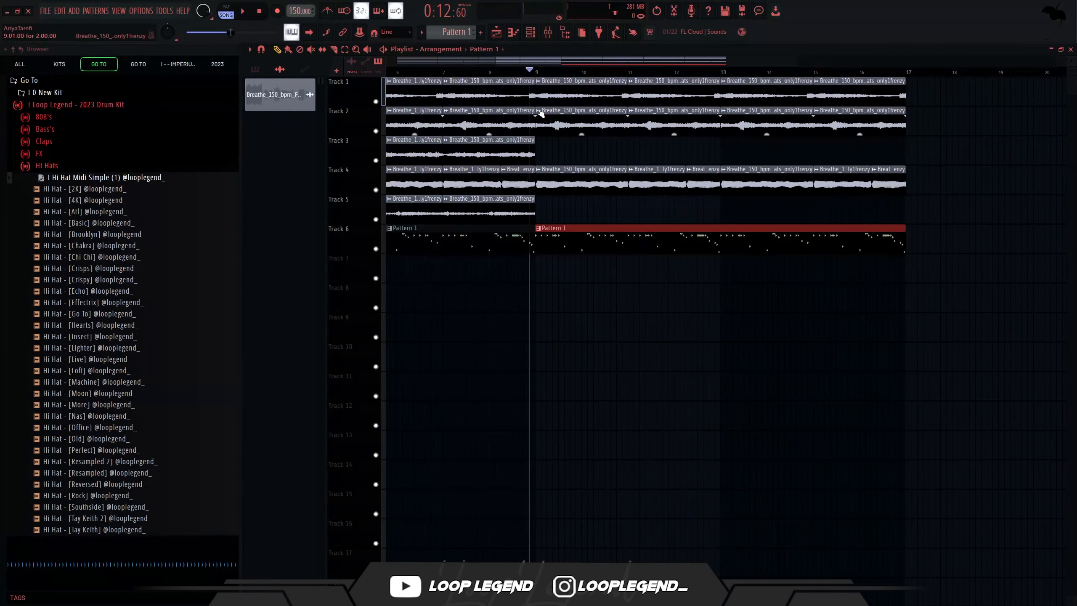
- Make the Track 2 clip at bar 9 unique and delete the Track 2 clips that follow it
{"action": "left_click", "coordinate": [538, 111]}
{"action": "left_click", "coordinate": [566, 204]}
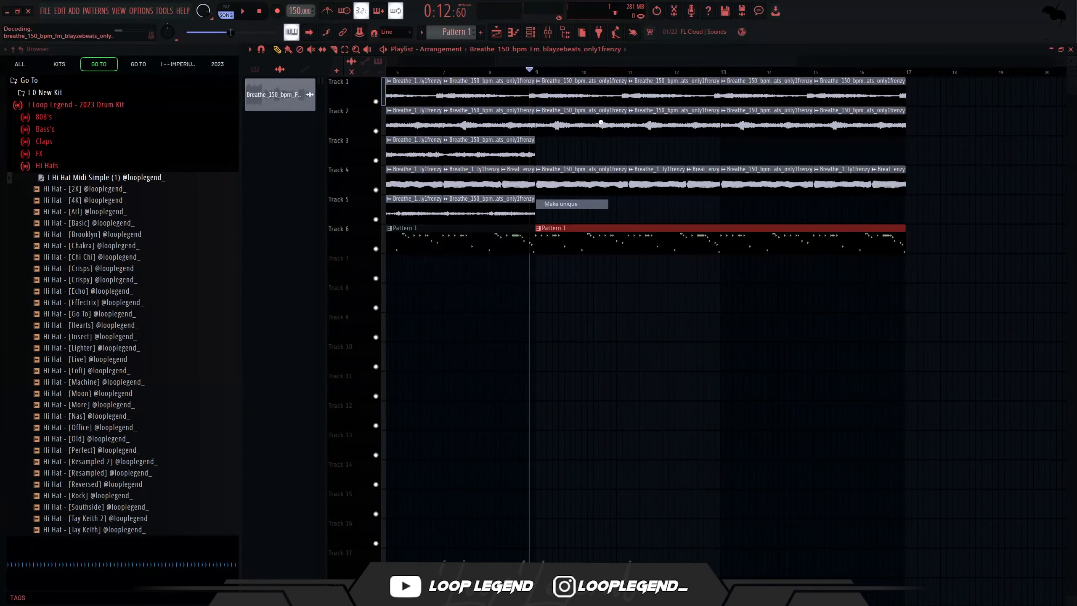
{"action": "right_click", "coordinate": [660, 124]}
{"action": "right_click", "coordinate": [759, 126]}
{"action": "right_click", "coordinate": [857, 127]}
- Duplicate the unique Track 2 clip three times to fill the track up to bar 17
{"action": "left_click_drag", "start_coordinate": [702, 127], "coordinate": [656, 134]}
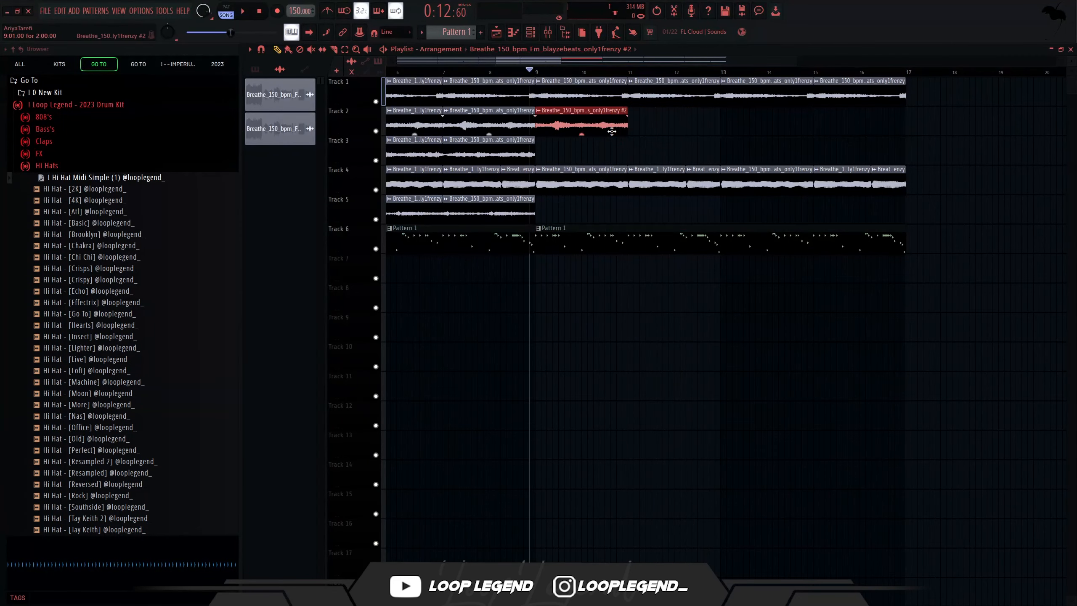
{"action": "key", "text": "ctrl+b"}
{"action": "key", "text": "ctrl+b"}
{"action": "key", "text": "ctrl+b"}
- Open the unique Track 2 sample's channel settings and create an automation clip for its panning
{"action": "scroll", "coordinate": [636, 123], "scroll_direction": "down", "scroll_amount": 2}
{"action": "double_click", "coordinate": [653, 116]}
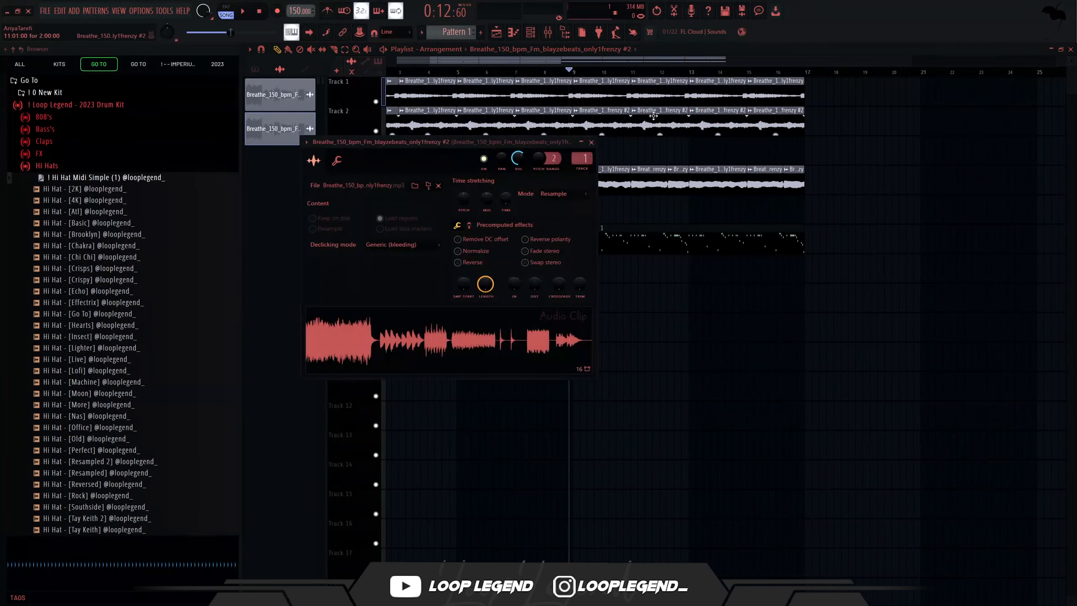
{"action": "right_click", "coordinate": [501, 158]}
{"action": "left_click", "coordinate": [534, 195]}
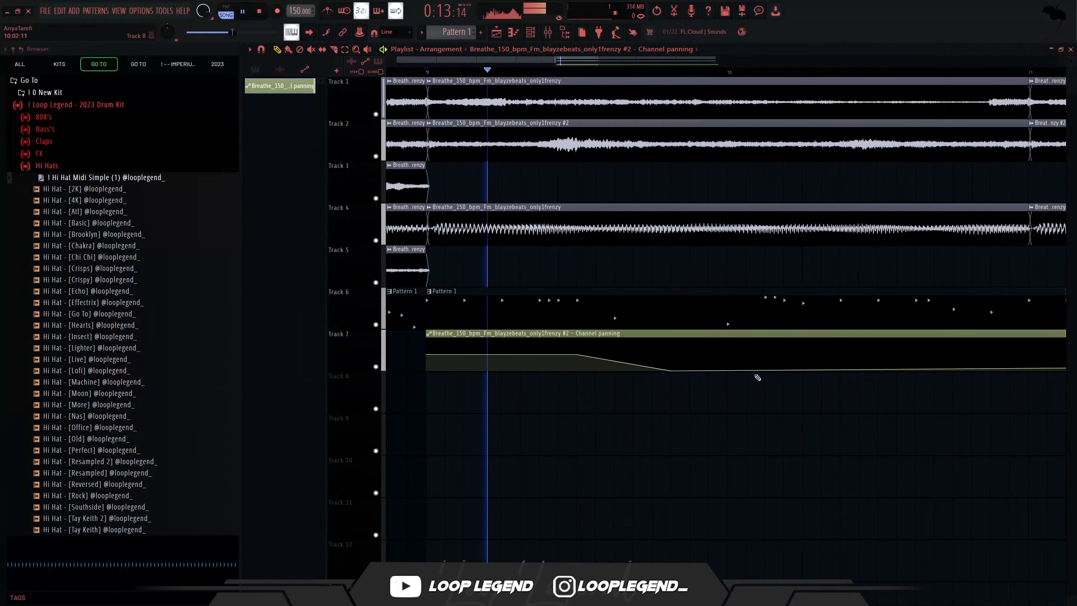
- Shape the Track 7 panning curve to stay low into early bar 10 and rise to about 40% at 10:07
{"action": "left_click_drag", "start_coordinate": [757, 375], "coordinate": [746, 365]}
{"action": "key", "text": "space"}
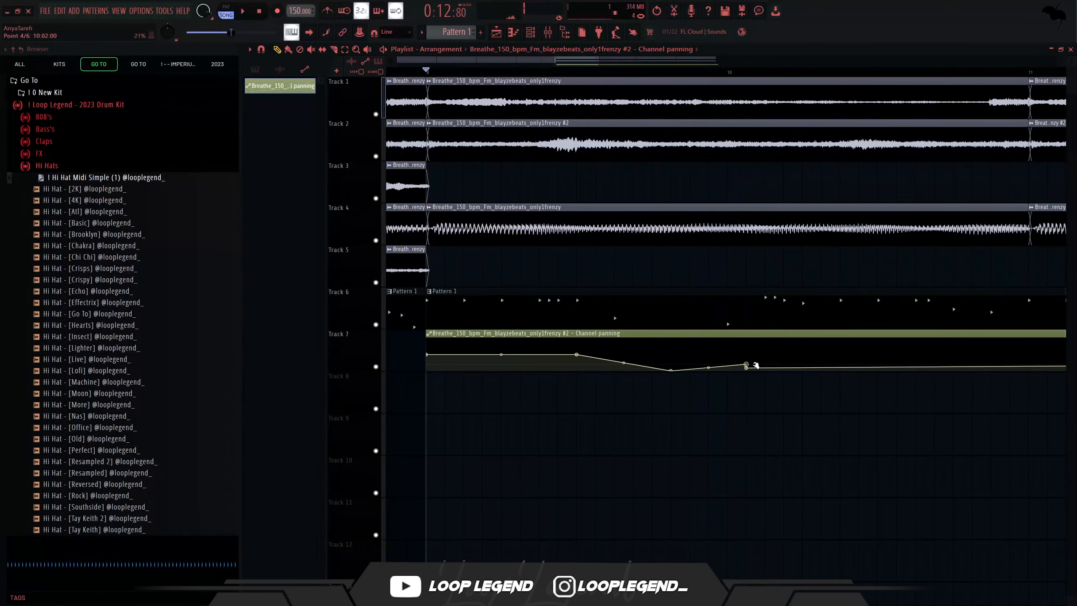
{"action": "right_click", "coordinate": [746, 366]}
{"action": "key", "text": "Escape"}
{"action": "right_click", "coordinate": [838, 358]}
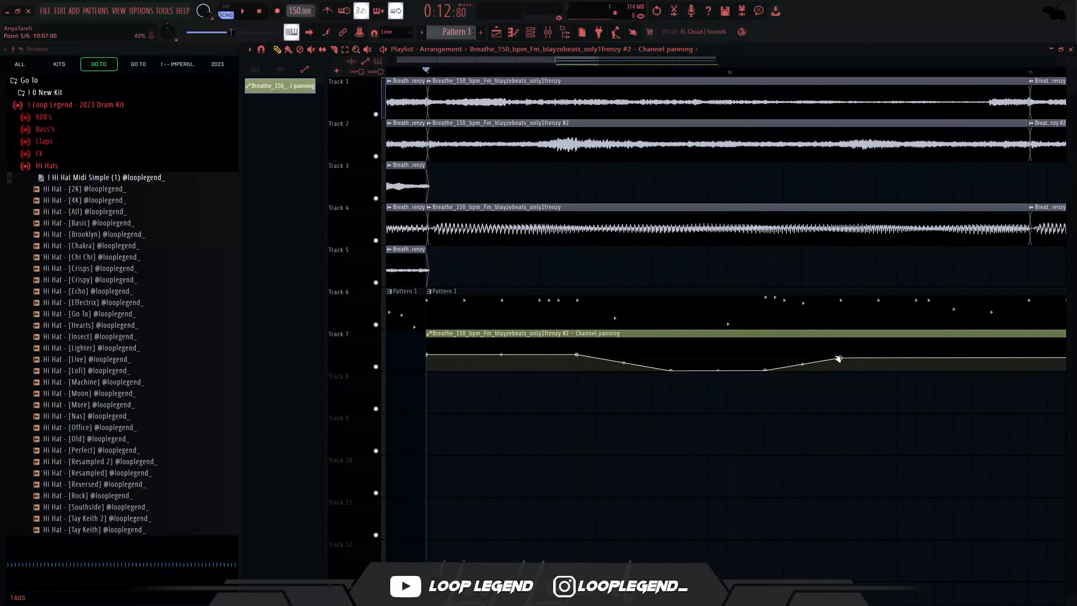
- Add points in the second half of bar 10 so the panning curve climbs to a peak, undoing any accidental clip deletion
{"action": "scroll", "coordinate": [871, 363], "scroll_direction": "right", "scroll_amount": 3}
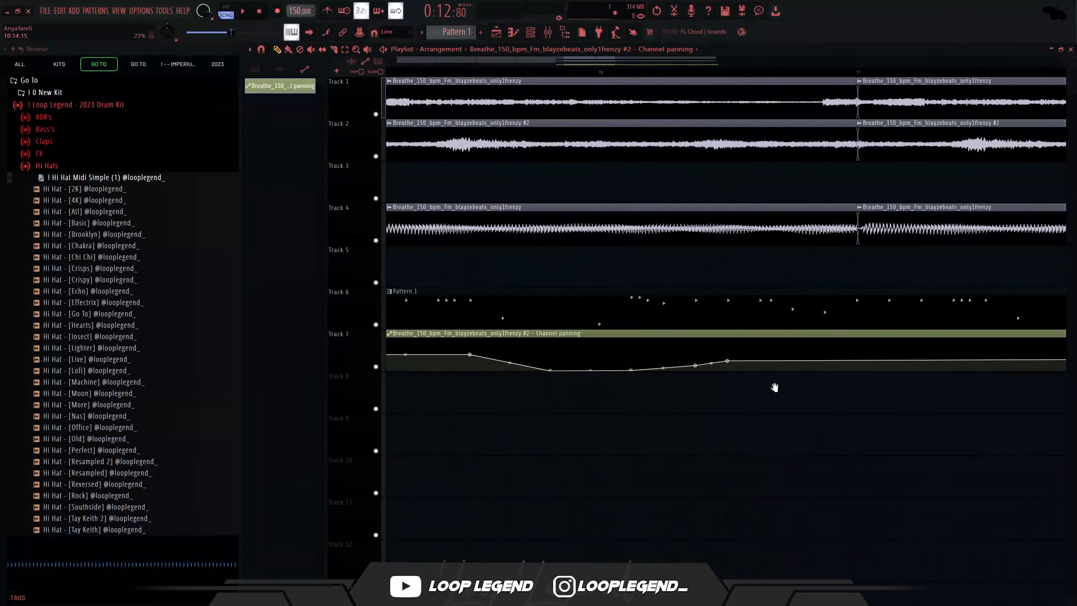
{"action": "right_click", "coordinate": [704, 342]}
{"action": "right_click", "coordinate": [757, 341]}
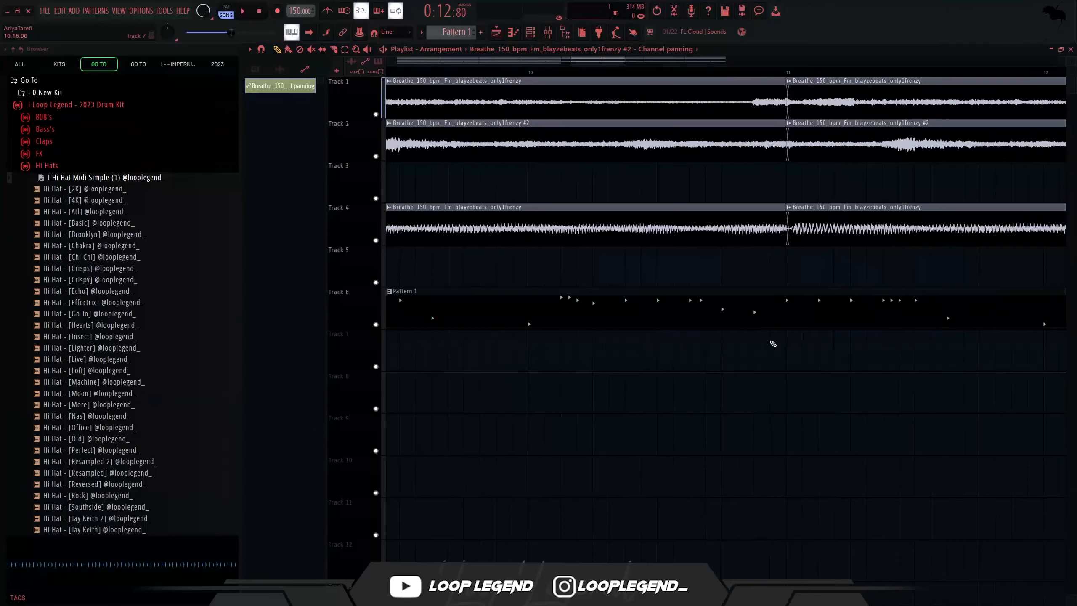
{"action": "key", "text": "ctrl+z"}
- Trim the Track 7 panning automation clip to two bars and repeat it up to bar 17
{"action": "scroll", "coordinate": [786, 345], "scroll_direction": "down", "scroll_amount": 6}
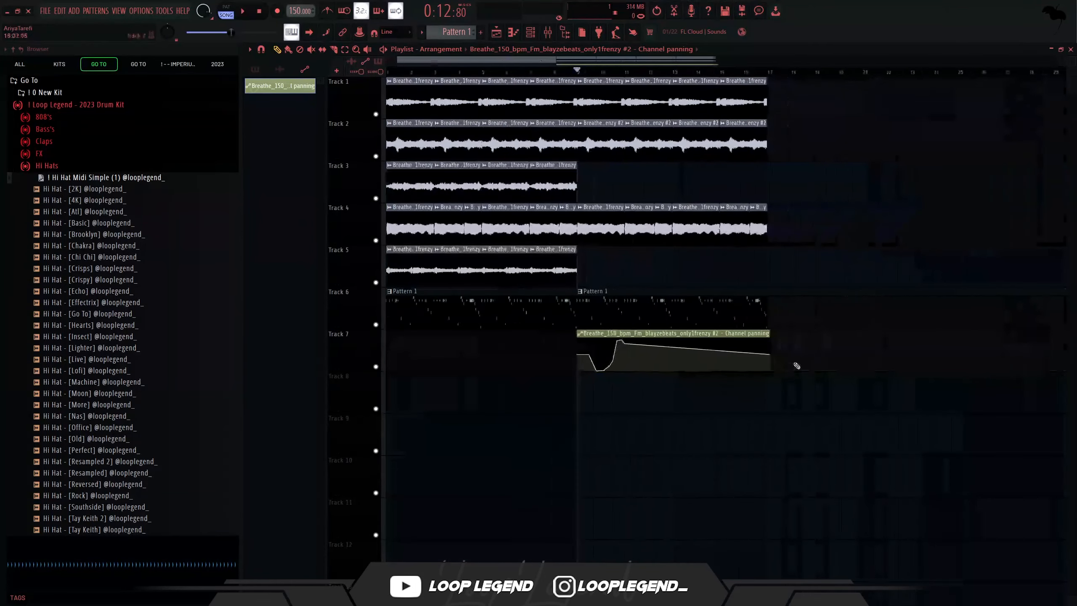
{"action": "left_click_drag", "start_coordinate": [771, 354], "coordinate": [706, 356]}
{"action": "key", "text": "ctrl+b"}
- Move the panning automation clips up to Track 3 and duplicate the two-bar clip so they cover bars 9 to 17
{"action": "key", "text": "space"}
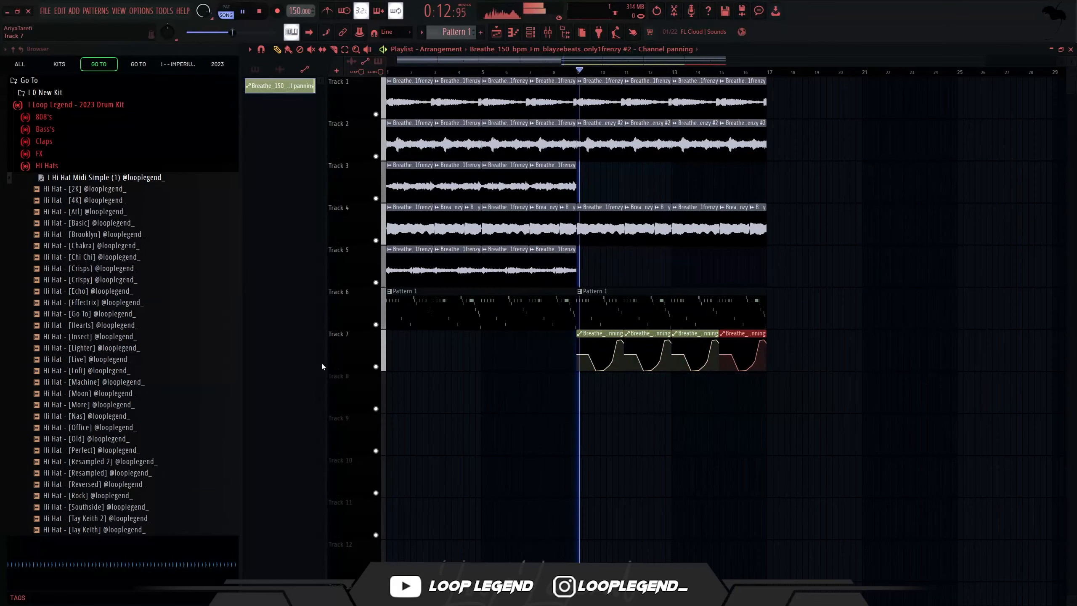
{"action": "left_click_drag", "start_coordinate": [321, 363], "coordinate": [324, 180]}
{"action": "key", "text": "ctrl+z"}
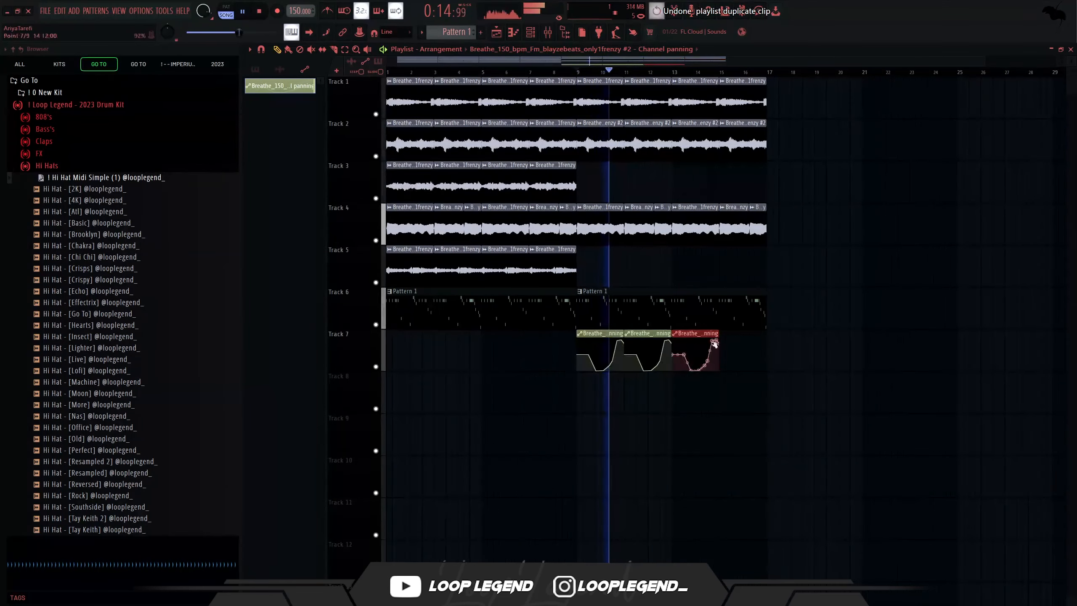
{"action": "left_click_drag", "start_coordinate": [784, 382], "coordinate": [591, 342]}
{"action": "key", "text": "shift+Up"}
{"action": "key", "text": "shift+Up"}
{"action": "key", "text": "shift+Up"}
{"action": "key", "text": "shift+Up"}
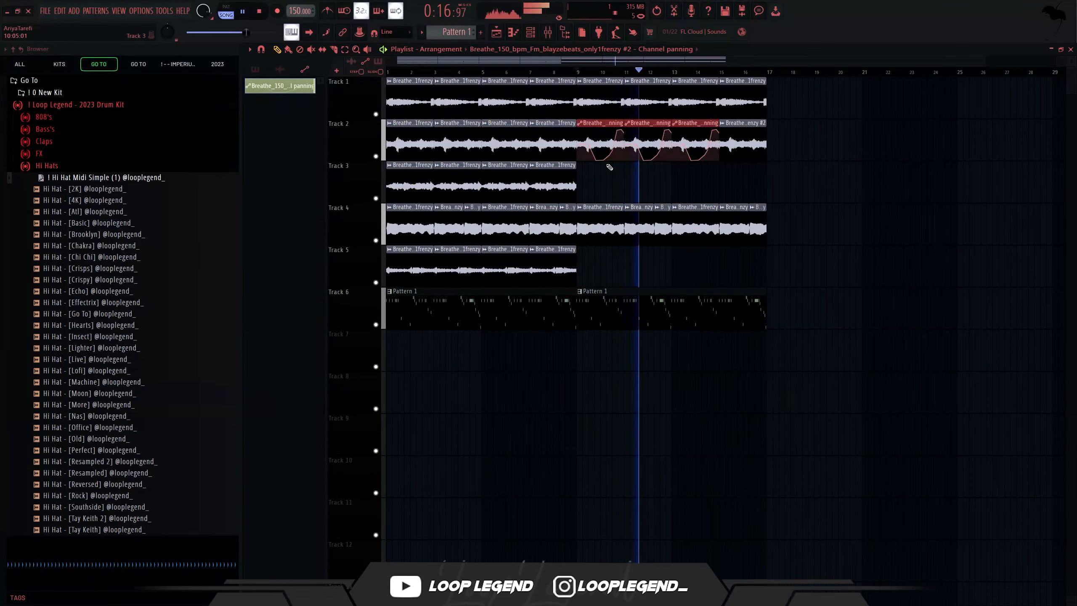
{"action": "key", "text": "ctrl+b"}
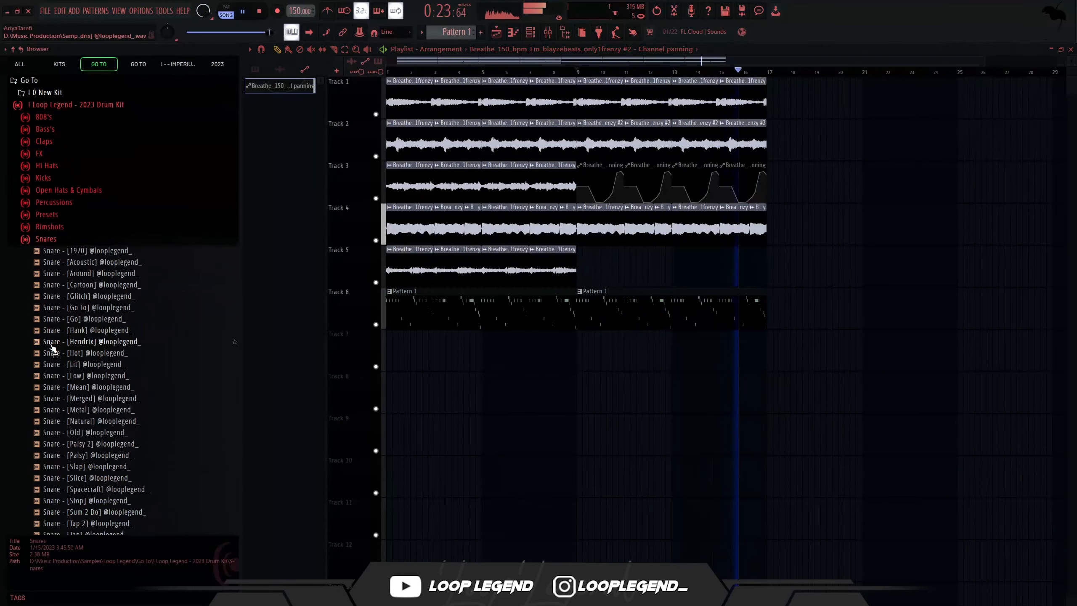
- Audition snares from the 2023 Drum Kit and open Snare - [Spacecraft] in a new channel
{"action": "left_click", "coordinate": [98, 318]}
{"action": "left_click", "coordinate": [96, 353]}
{"action": "right_click", "coordinate": [96, 355]}
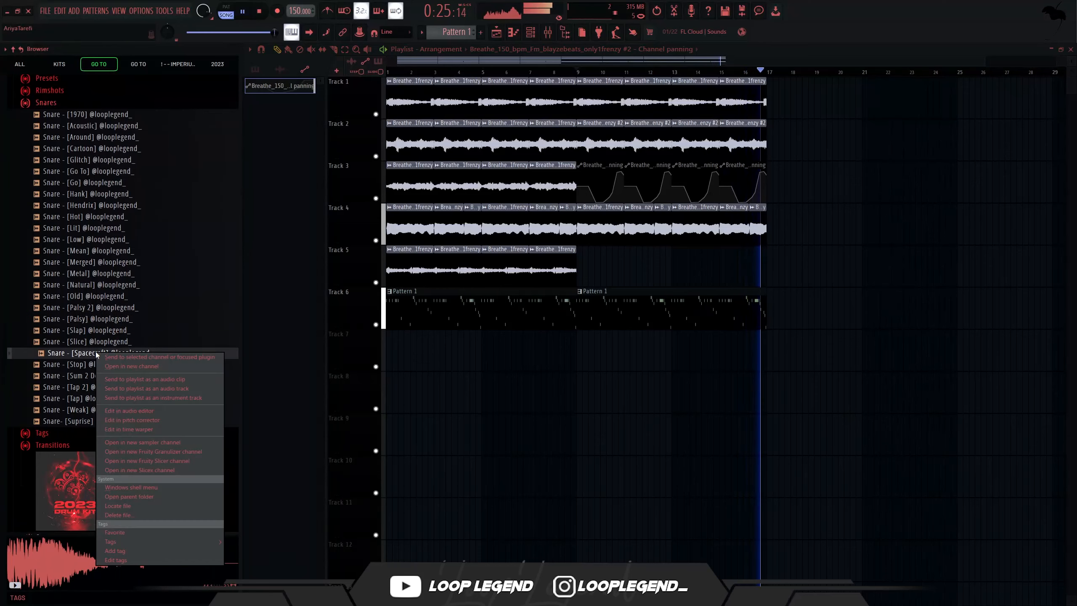
{"action": "left_click", "coordinate": [127, 365]}
- Load the ! Clap Midi 8 Bar pattern onto the Spacecraft snare channel and assign the channel to mixer track 3
{"action": "scroll", "coordinate": [70, 169], "scroll_direction": "up", "scroll_amount": 4}
{"action": "left_click", "coordinate": [44, 142]}
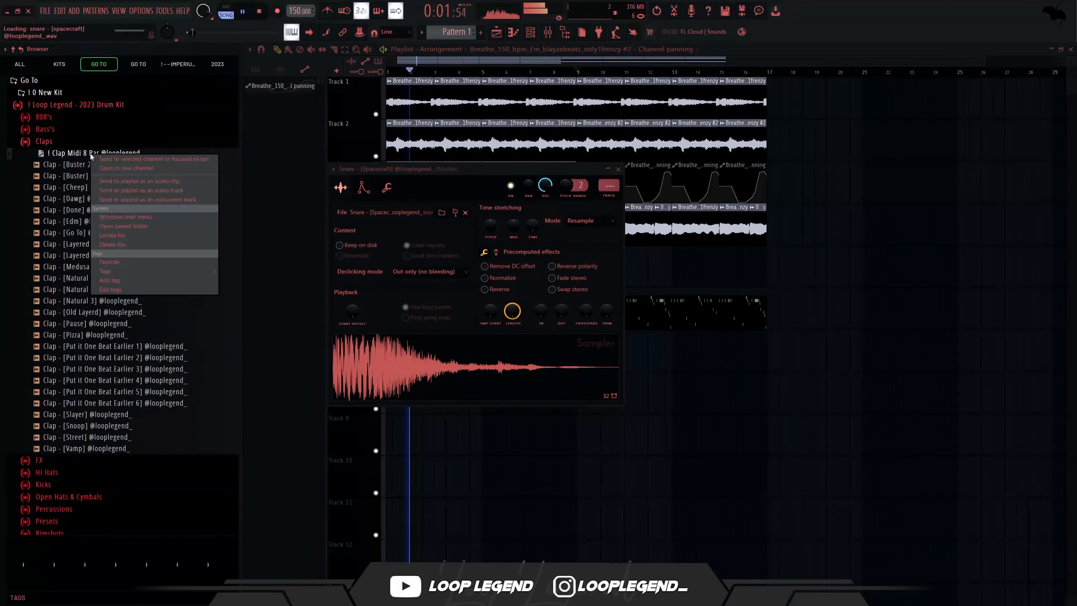
{"action": "left_click_drag", "start_coordinate": [85, 152], "coordinate": [518, 172]}
{"action": "left_click", "coordinate": [608, 196]}
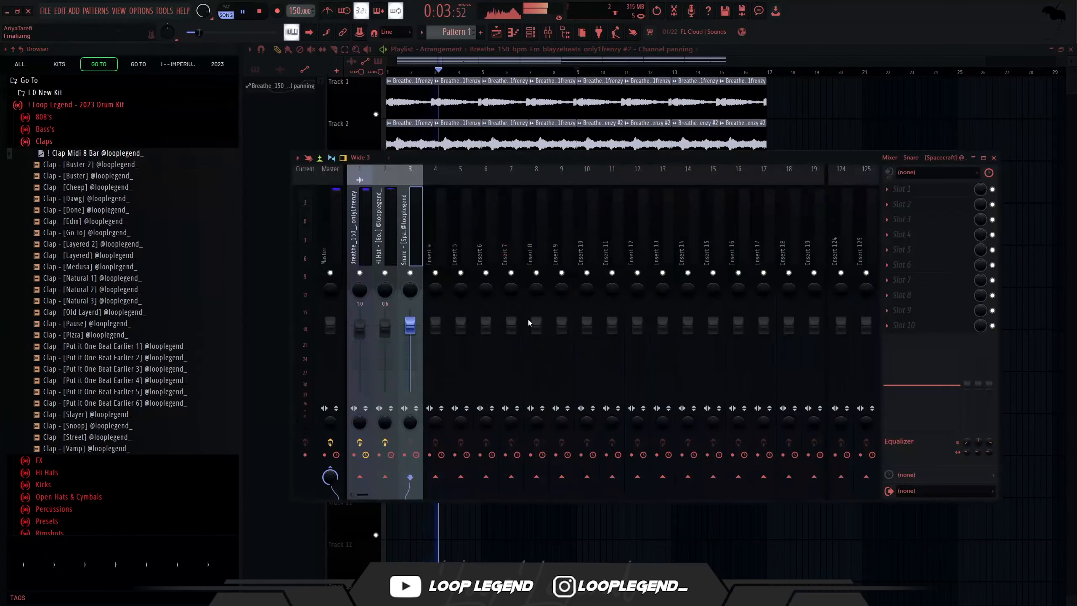
{"action": "scroll", "coordinate": [106, 296], "scroll_direction": "down", "scroll_amount": 2}
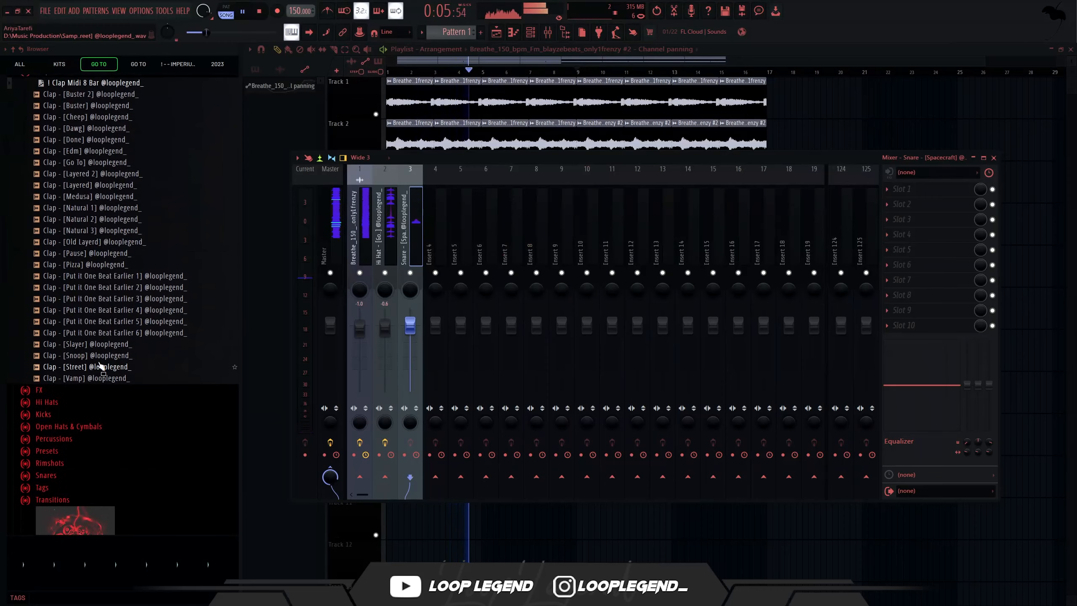
- Add Clap - [Street] as a channel, assign it to mixer track 4 and lower its fader to -4.0 dB
{"action": "double_click", "coordinate": [106, 367]}
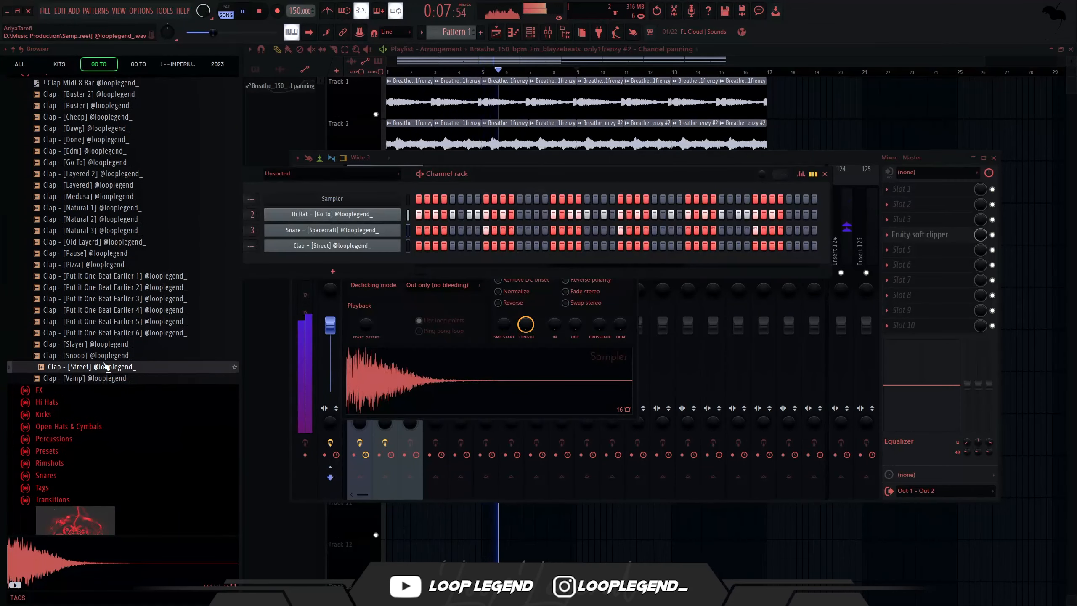
{"action": "key", "text": "ctrl+l"}
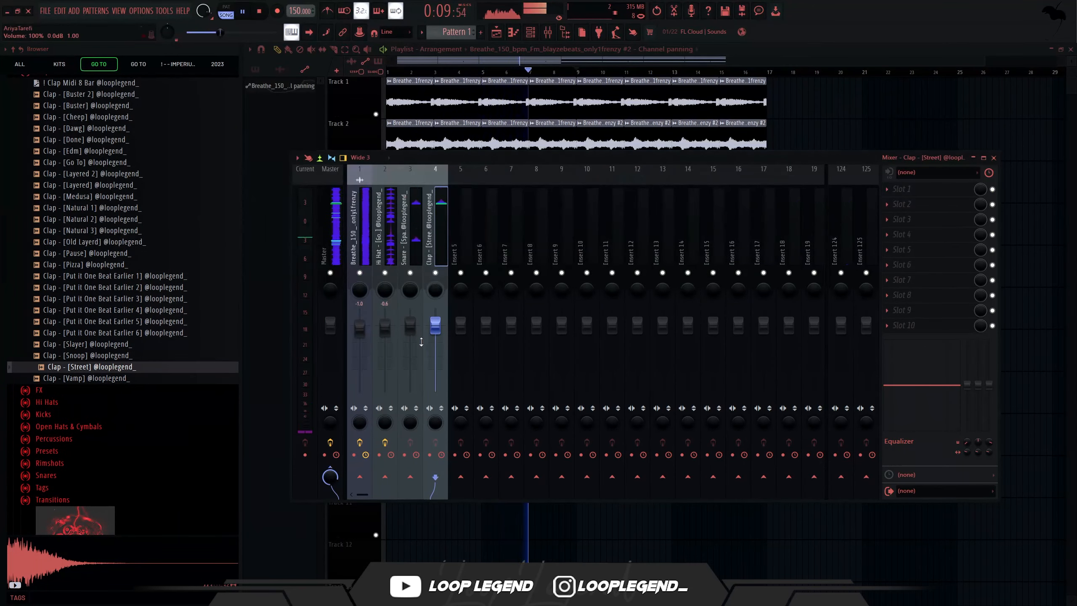
{"action": "left_click_drag", "start_coordinate": [438, 348], "coordinate": [438, 352]}
- Route the snare and clap mixer tracks only to Insert 5 and lower that insert's fader to -2.0 dB
{"action": "left_click", "coordinate": [419, 256]}
{"action": "right_click", "coordinate": [463, 478]}
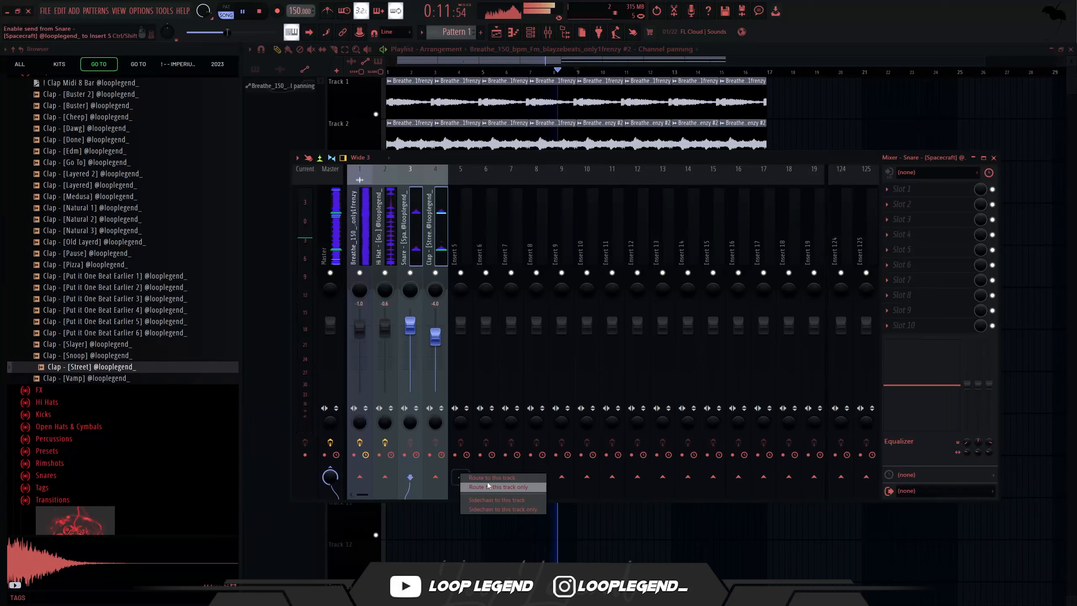
{"action": "left_click", "coordinate": [479, 484]}
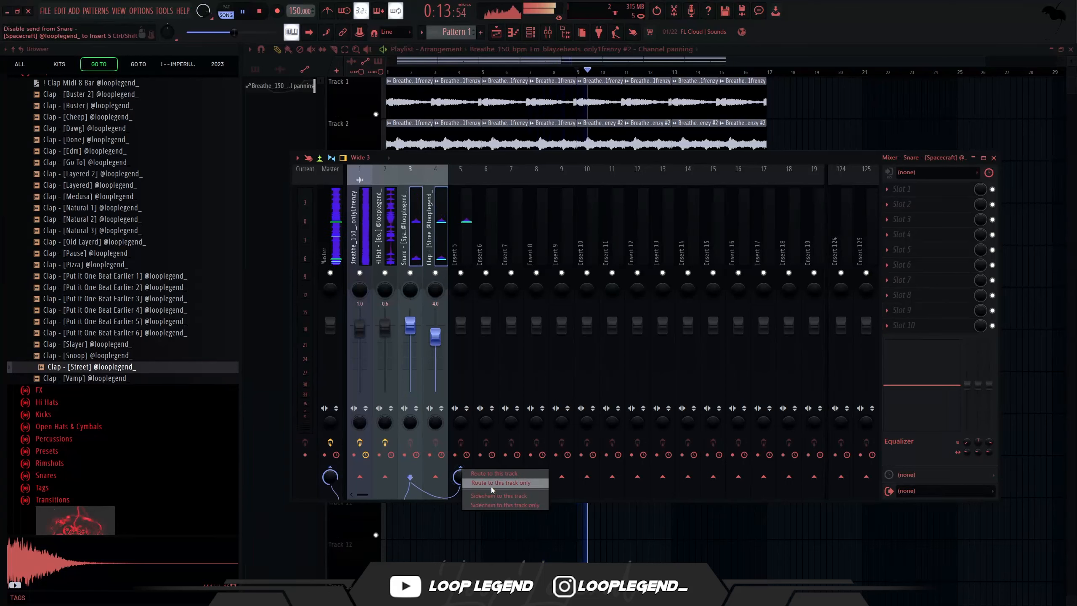
{"action": "left_click_drag", "start_coordinate": [461, 326], "coordinate": [459, 354]}
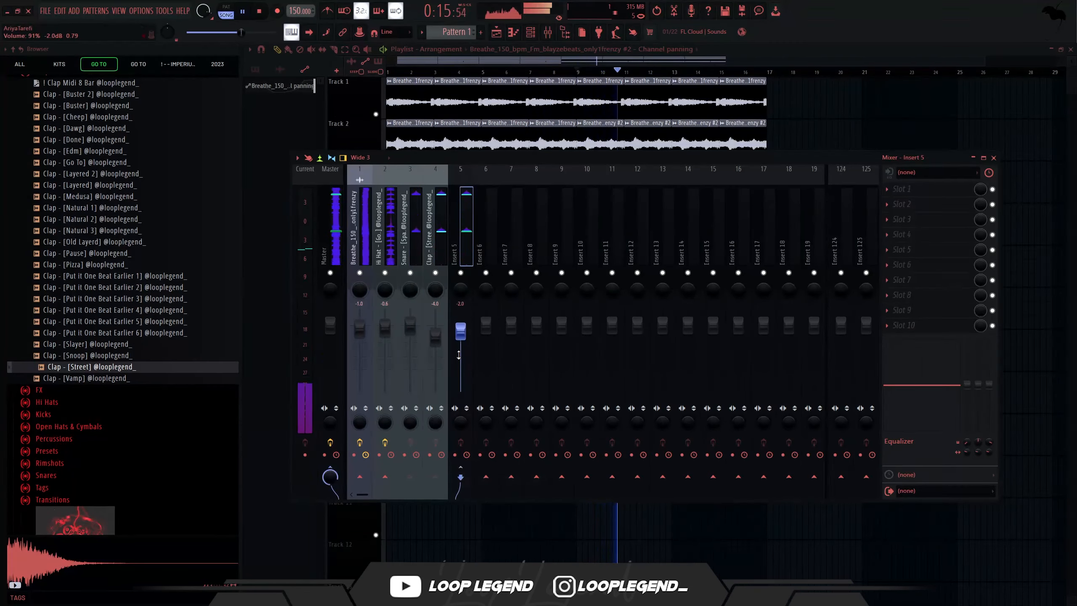
- Find 808 - [Fat] in the drum kit's 808's folder and open it in a new channel
{"action": "scroll", "coordinate": [117, 350], "scroll_direction": "up", "scroll_amount": 15}
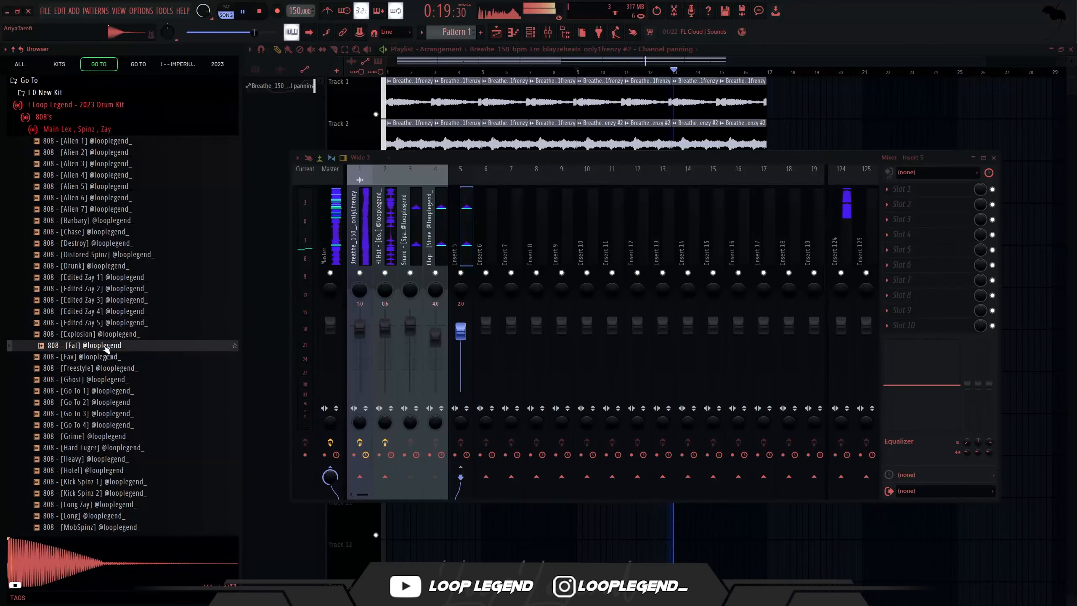
{"action": "right_click", "coordinate": [103, 345]}
{"action": "left_click", "coordinate": [140, 359]}
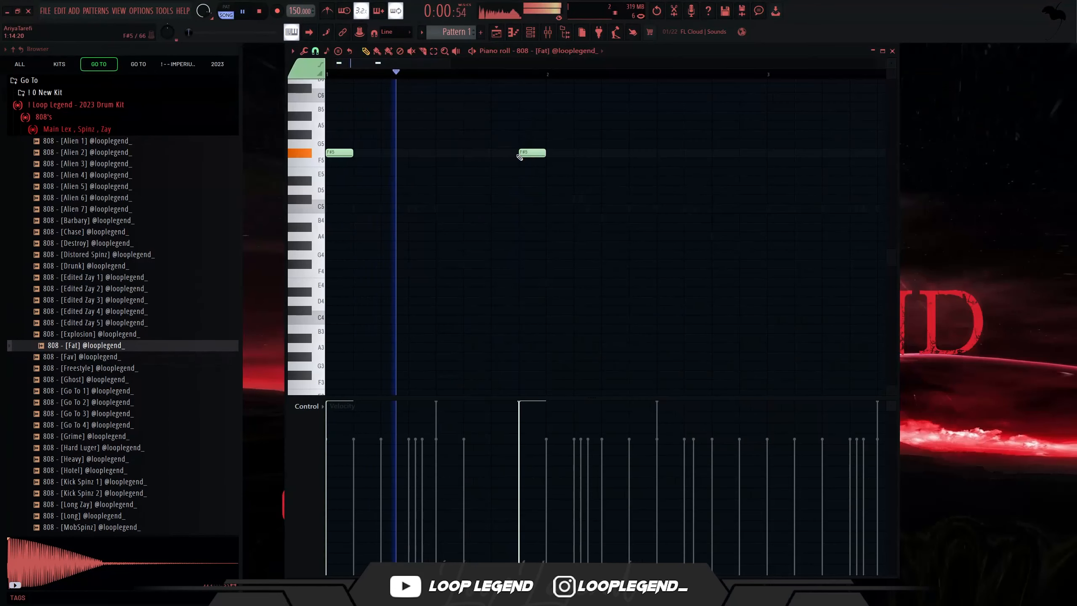
- Place F#5 notes for the 808 across the first bars up to just before bar 4, shifting misplaced notes earlier
{"action": "left_click_drag", "start_coordinate": [535, 153], "coordinate": [479, 153]}
{"action": "left_click", "coordinate": [527, 153]}
{"action": "scroll", "coordinate": [530, 157], "scroll_direction": "down", "scroll_amount": 2}
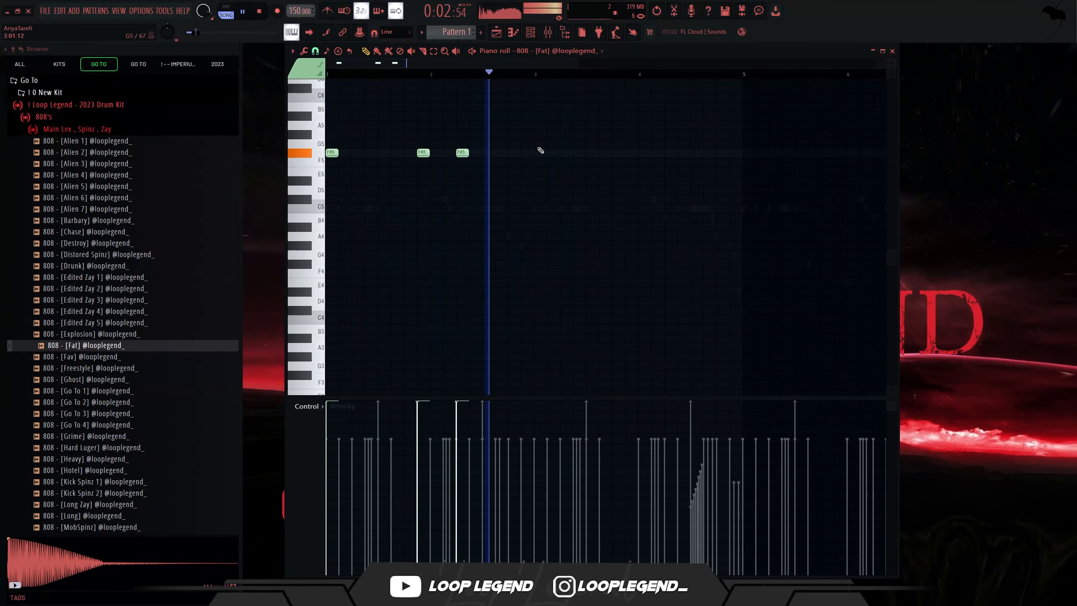
{"action": "left_click", "coordinate": [538, 152]}
{"action": "scroll", "coordinate": [653, 160], "scroll_direction": "up", "scroll_amount": 2}
{"action": "left_click", "coordinate": [655, 153]}
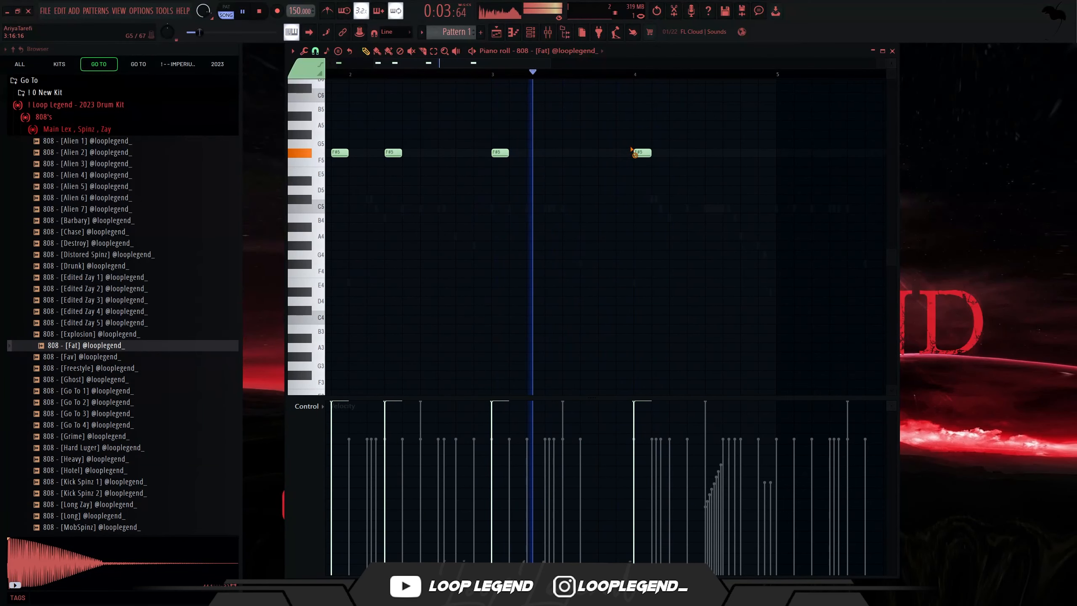
{"action": "left_click_drag", "start_coordinate": [631, 152], "coordinate": [613, 153]}
- Finish the 808 line in bar 4 with one D5 note and a closely spaced group of D5 notes
{"action": "left_click", "coordinate": [677, 153]}
{"action": "key", "text": "space"}
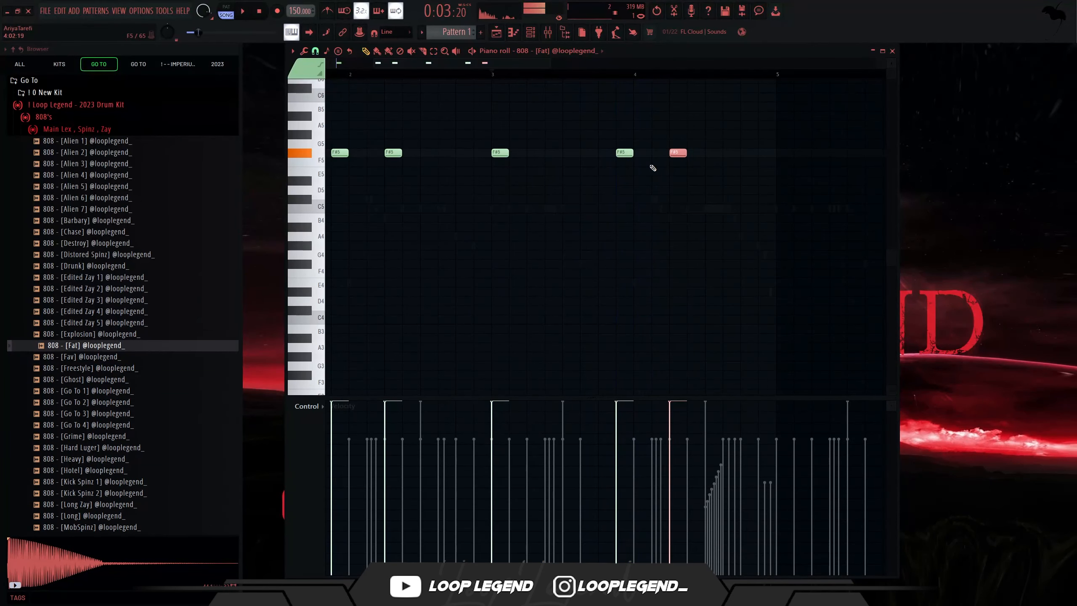
{"action": "left_click", "coordinate": [730, 190]}
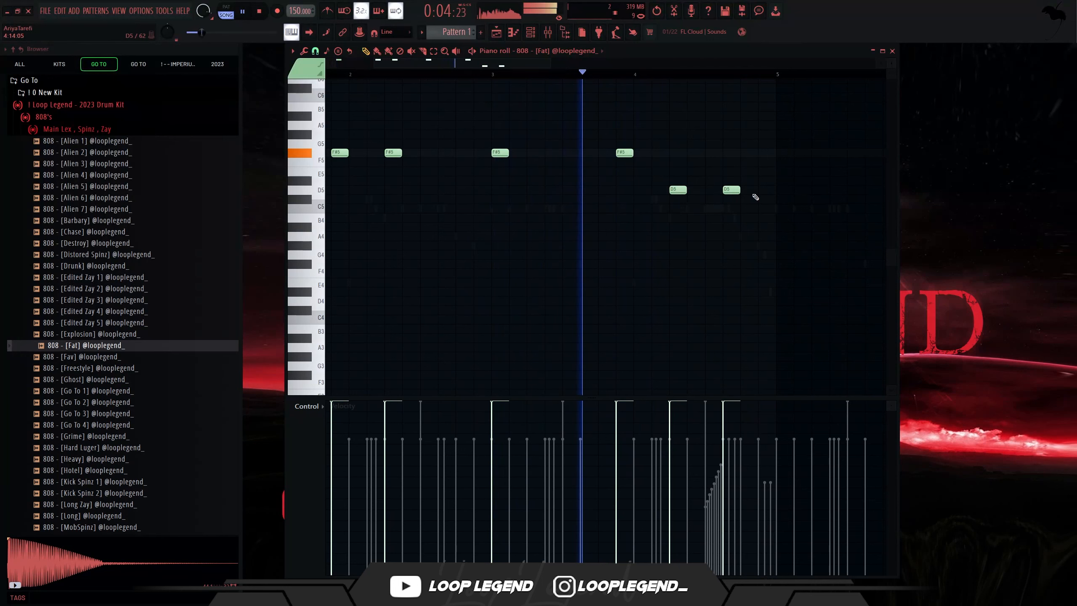
{"action": "left_click", "coordinate": [765, 190]}
- Repeat the four-bar 808 pattern over bars 5 to 8 and lower the velocity of the last D5 notes to about 83%
{"action": "key", "text": "ctrl+Up"}
{"action": "left_click_drag", "start_coordinate": [761, 234], "coordinate": [696, 290]}
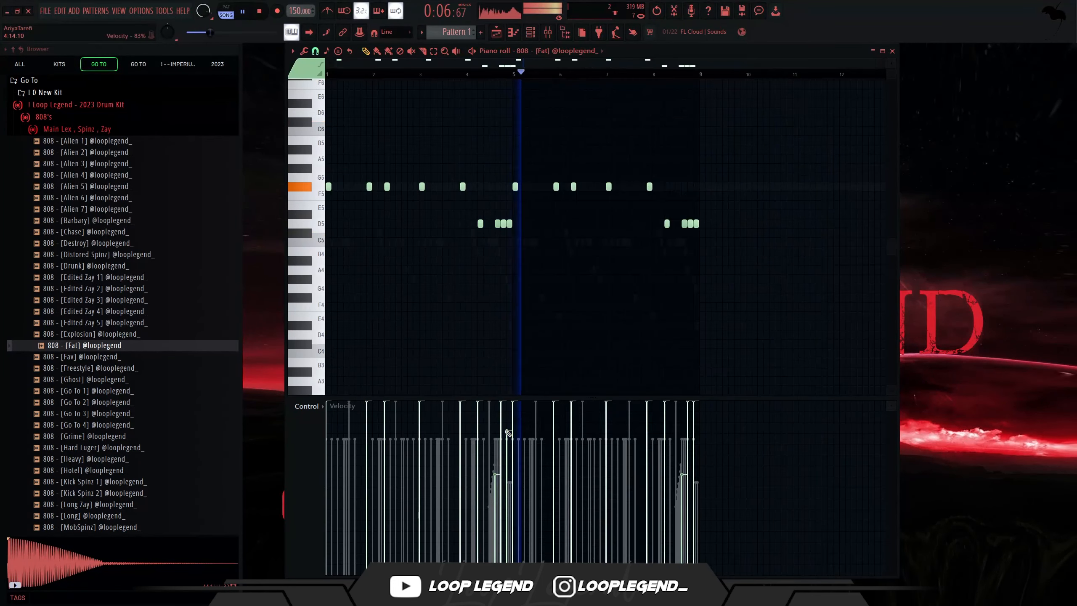
{"action": "left_click_drag", "start_coordinate": [752, 283], "coordinate": [702, 219]}
{"action": "left_click_drag", "start_coordinate": [678, 137], "coordinate": [511, 229]}
- Replace the 808 channel's sample with 808 - [Explosion] and assign it to mixer track 6
{"action": "key", "text": "F6"}
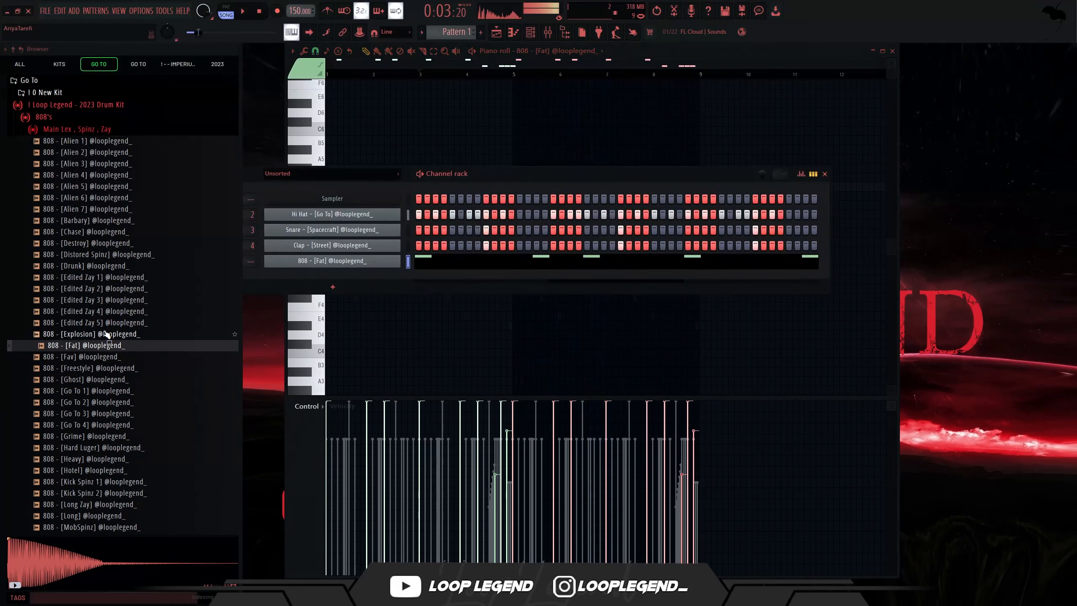
{"action": "left_click_drag", "start_coordinate": [104, 333], "coordinate": [392, 260]}
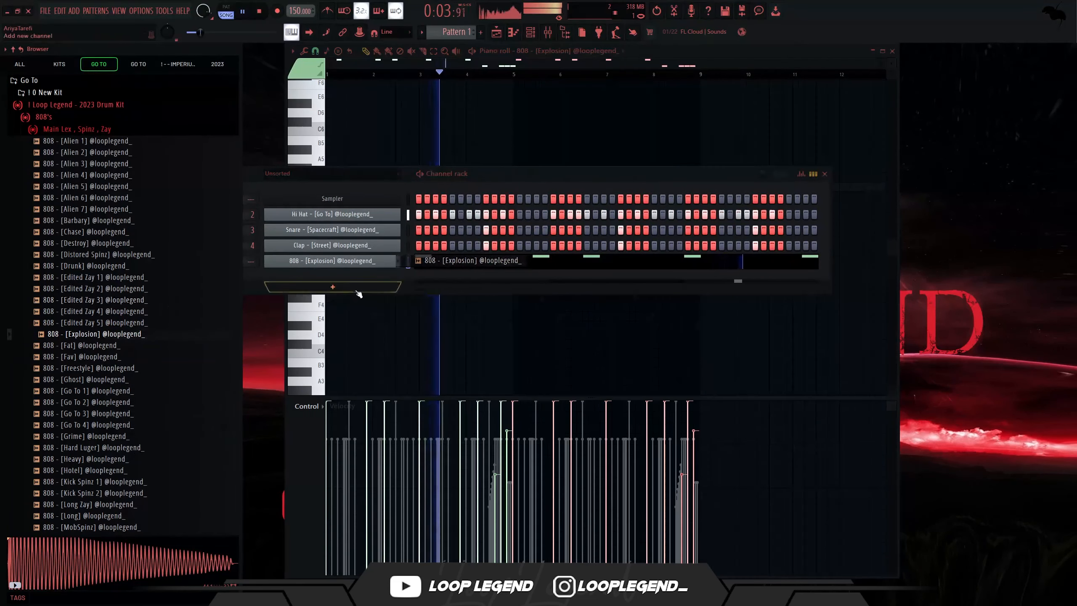
{"action": "left_click_drag", "start_coordinate": [452, 168], "coordinate": [507, 167]}
{"action": "left_click", "coordinate": [376, 255]}
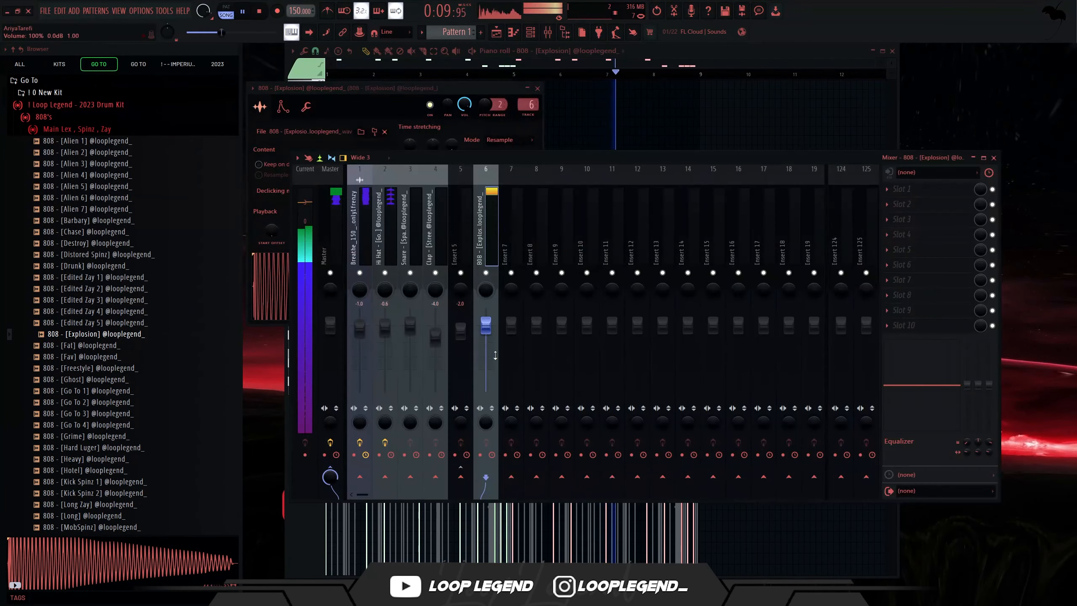
- Adjust the Fruity parametric EQ 2 on the Breathe sample's mixer track and set the 808 fader to -2.3 dB
{"action": "left_click", "coordinate": [360, 229]}
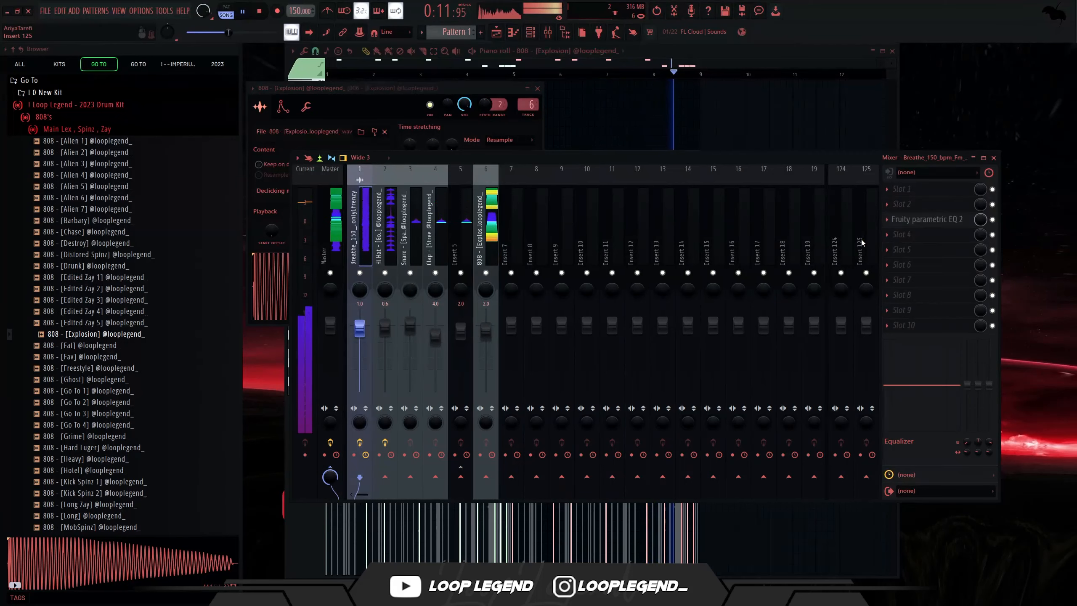
{"action": "left_click", "coordinate": [911, 219]}
{"action": "mouse_move", "coordinate": [623, 334]}
{"action": "left_mouse_down"}
{"action": "mouse_move", "coordinate": [623, 356]}
{"action": "mouse_move", "coordinate": [622, 344]}
{"action": "left_mouse_up"}
{"action": "left_click", "coordinate": [486, 229]}
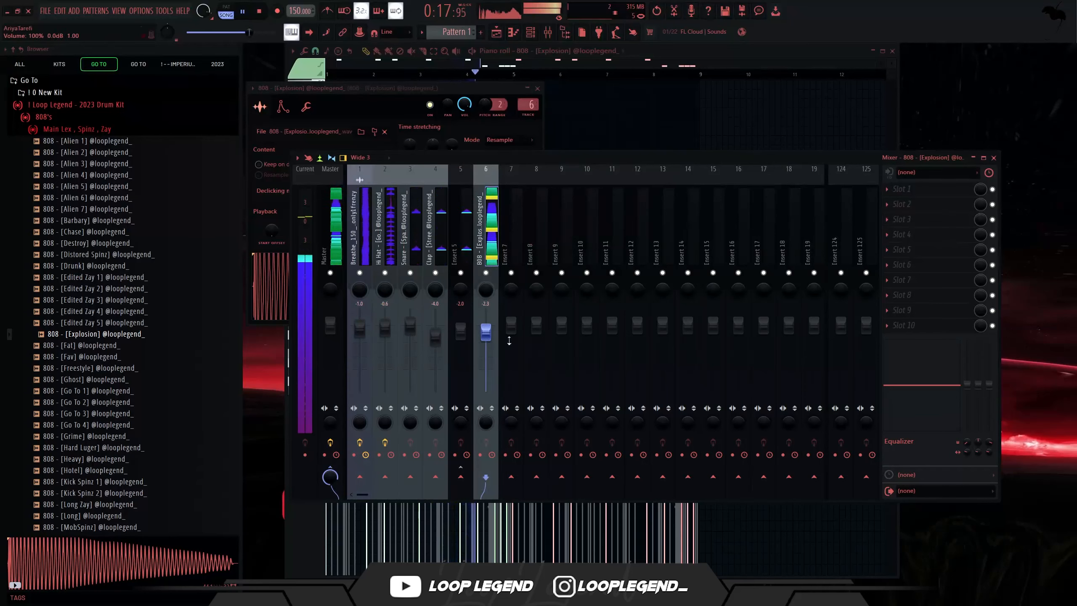
- Load the Master 2023 (1) preset on the Master mixer track and lower the Breathe sample's fader to -2.6 dB
{"action": "left_click", "coordinate": [43, 117]}
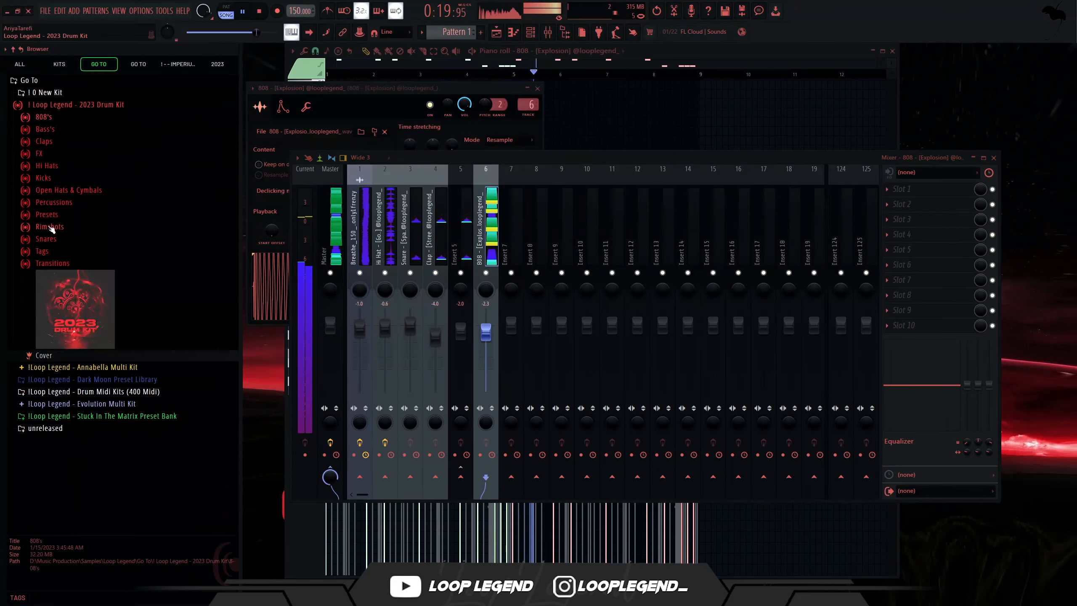
{"action": "left_click", "coordinate": [47, 214]}
{"action": "left_click_drag", "start_coordinate": [85, 226], "coordinate": [330, 252]}
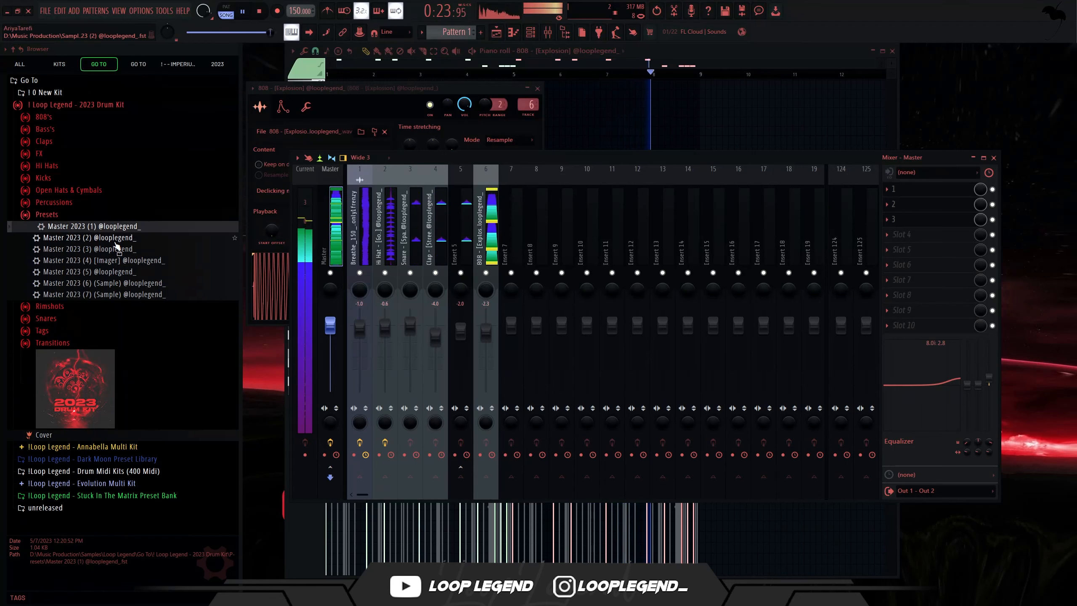
{"action": "left_click", "coordinate": [357, 363]}
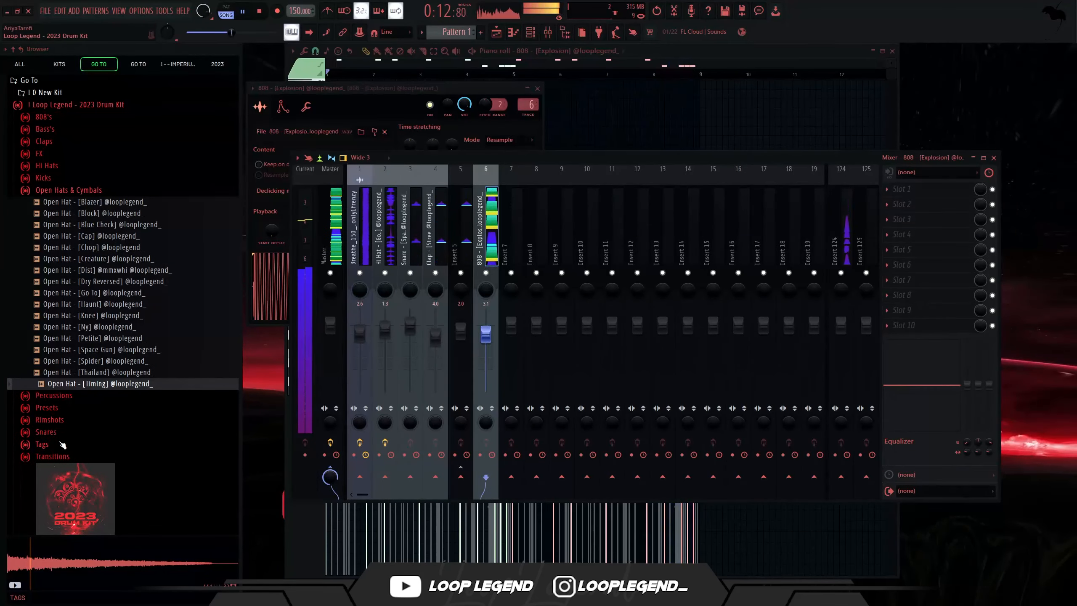
- Audition several more snares from the drum kit and open Snare - [Palsy] in a new channel
{"action": "left_click", "coordinate": [45, 432]}
{"action": "left_click", "coordinate": [94, 387]}
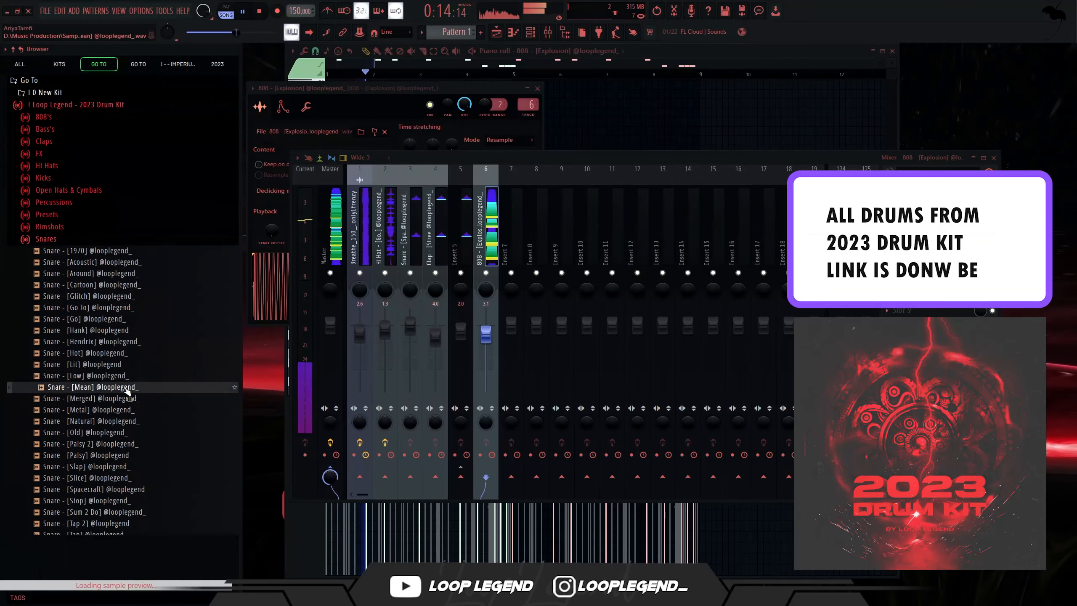
{"action": "left_click", "coordinate": [124, 420]}
{"action": "left_click", "coordinate": [119, 443]}
{"action": "left_click", "coordinate": [111, 457]}
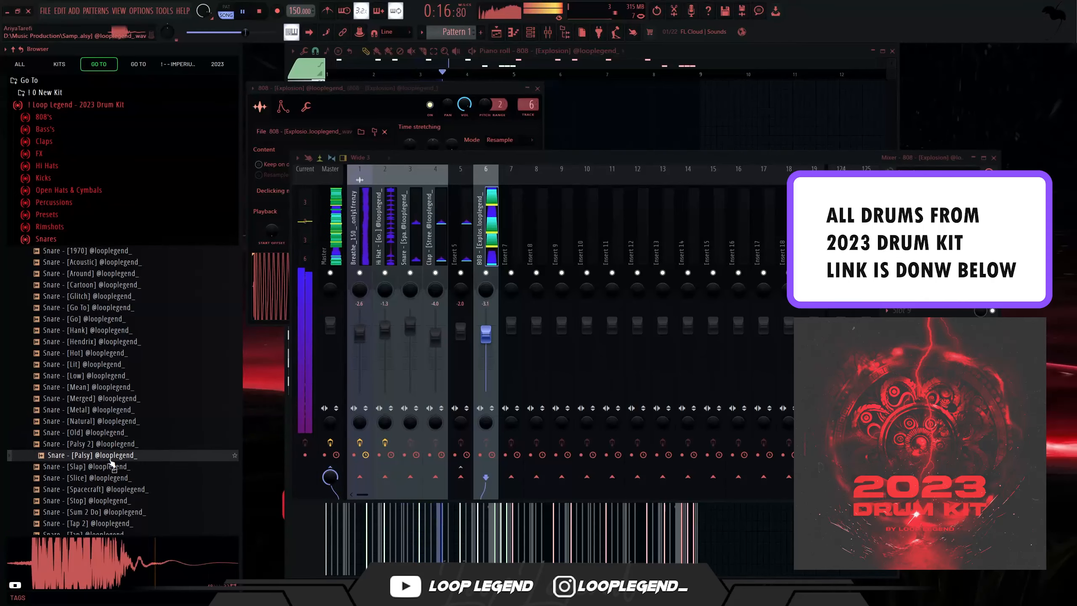
{"action": "right_click", "coordinate": [111, 458]}
{"action": "left_click", "coordinate": [111, 454]}
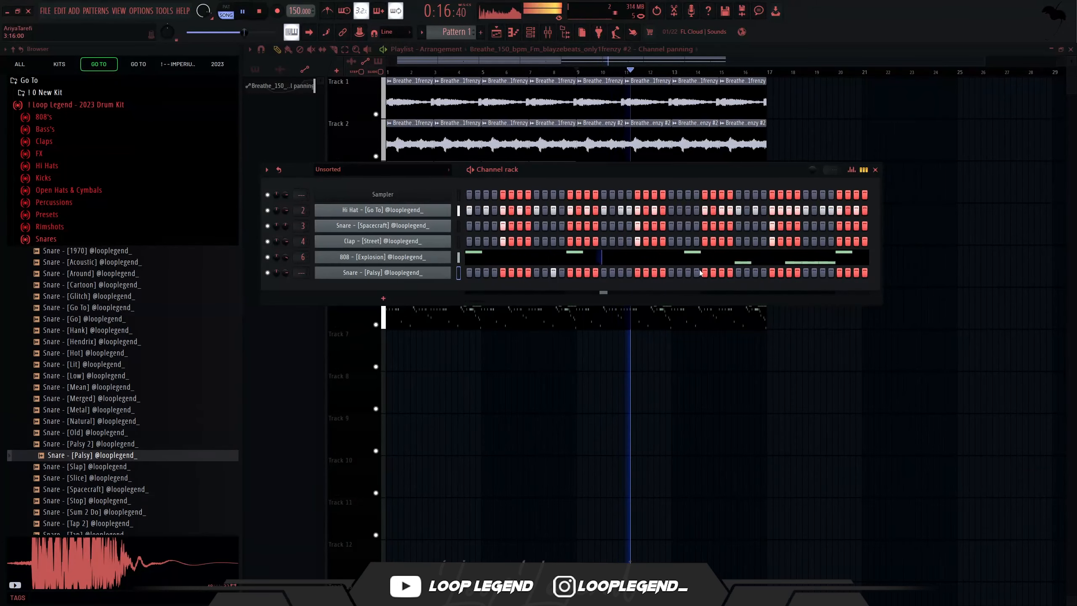
- Add accent hits for Snare - [Palsy] in the step sequencer around bar 4
{"action": "left_click", "coordinate": [687, 272]}
{"action": "left_click", "coordinate": [721, 273]}
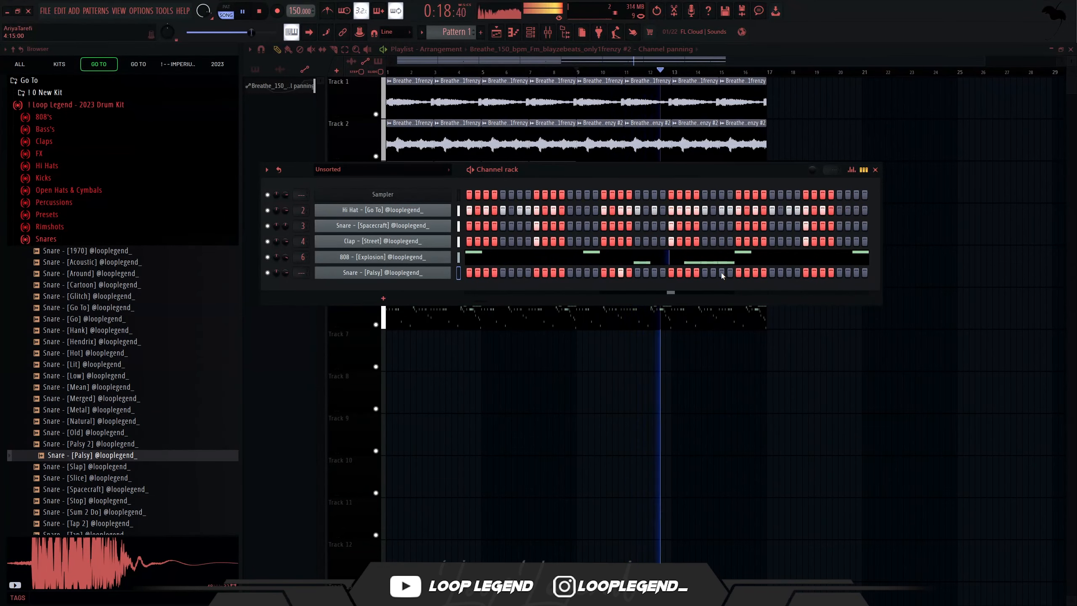
{"action": "left_click", "coordinate": [712, 272]}
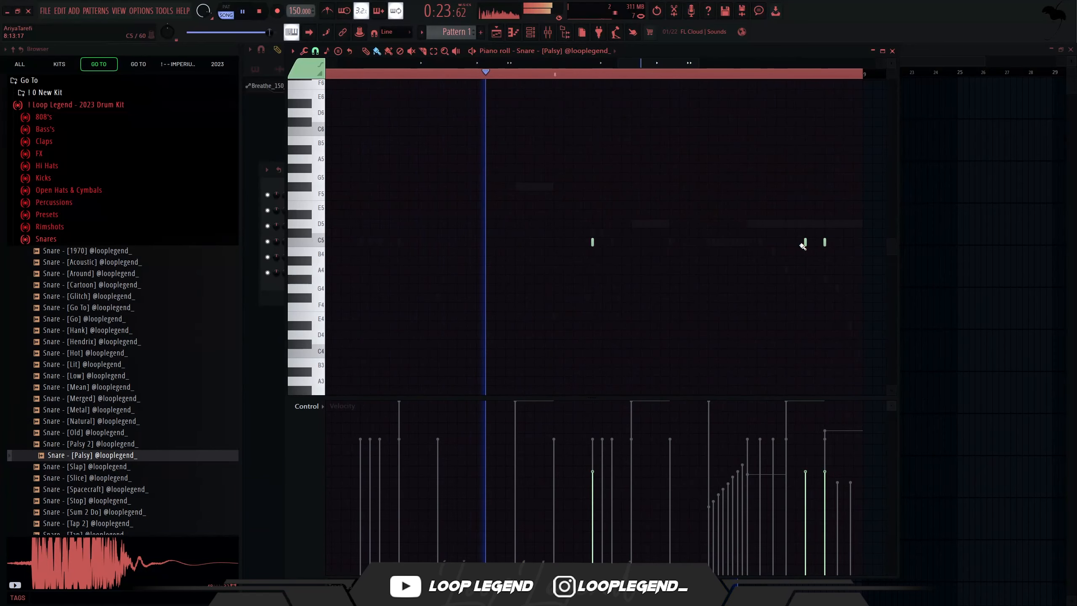
- Add a run of C5 notes for Snare - [Palsy] in the second half of bar 8 and change the piano roll snap
{"action": "key", "text": "space"}
{"action": "scroll", "coordinate": [804, 244], "scroll_direction": "up", "scroll_amount": 3}
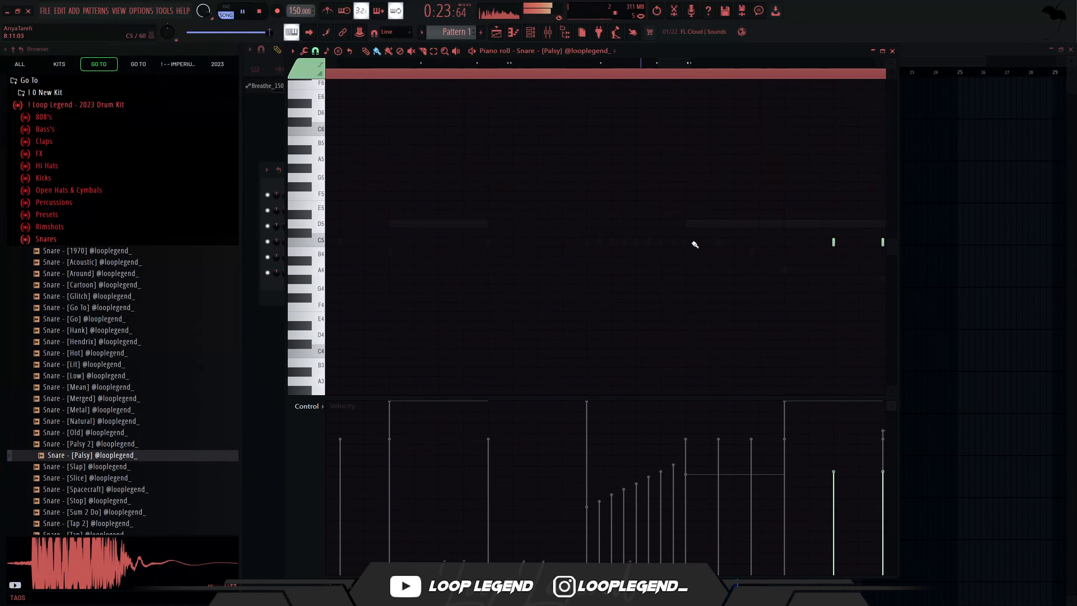
{"action": "key", "text": "space"}
{"action": "scroll", "coordinate": [784, 243], "scroll_direction": "down", "scroll_amount": 3}
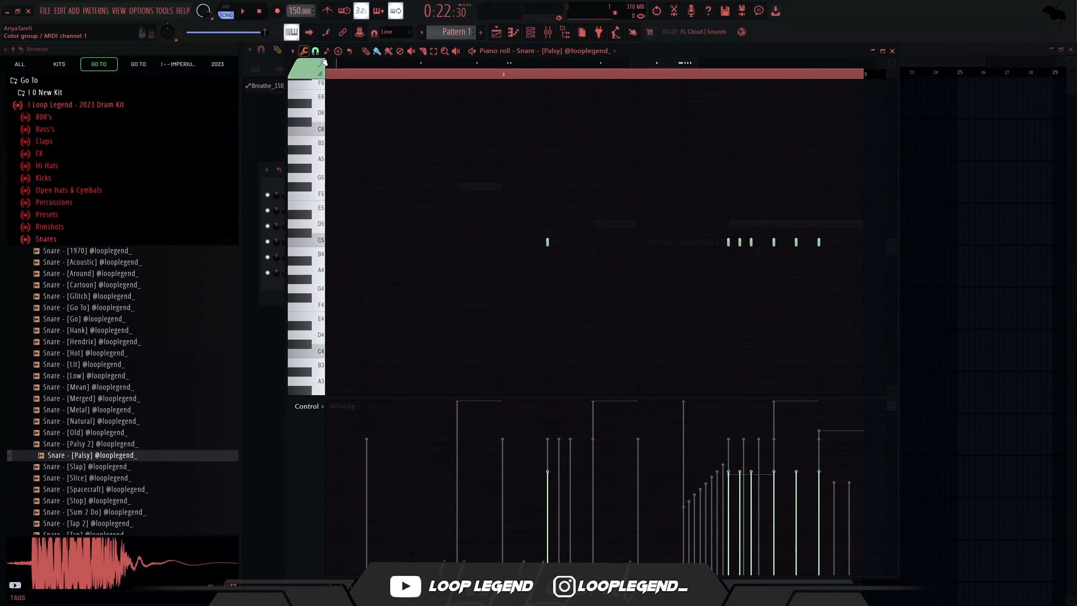
{"action": "left_click", "coordinate": [315, 51]}
{"action": "left_click", "coordinate": [330, 171]}
{"action": "key", "text": "space"}
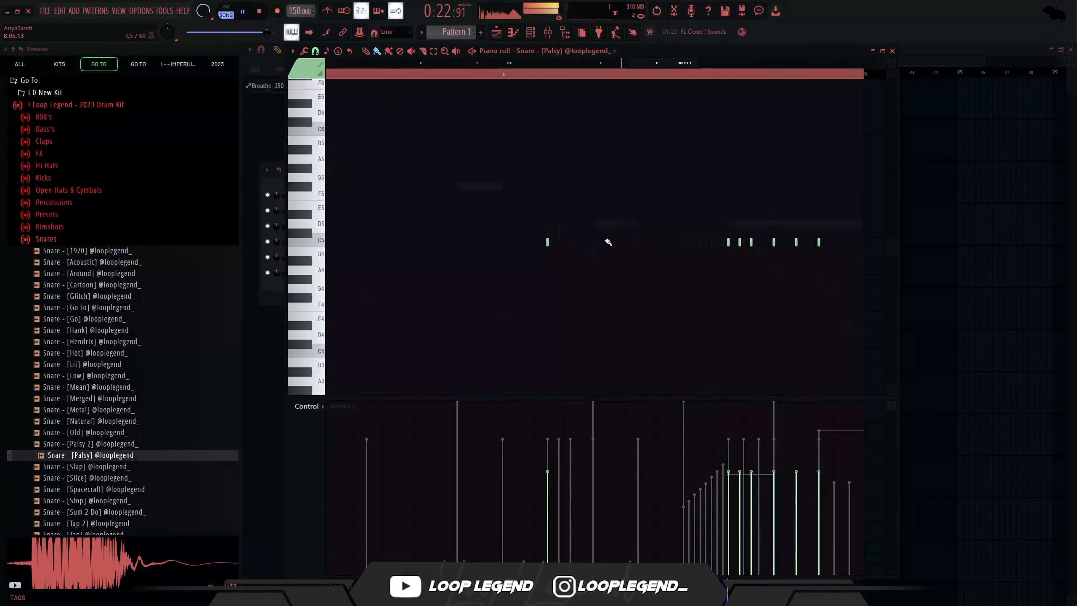